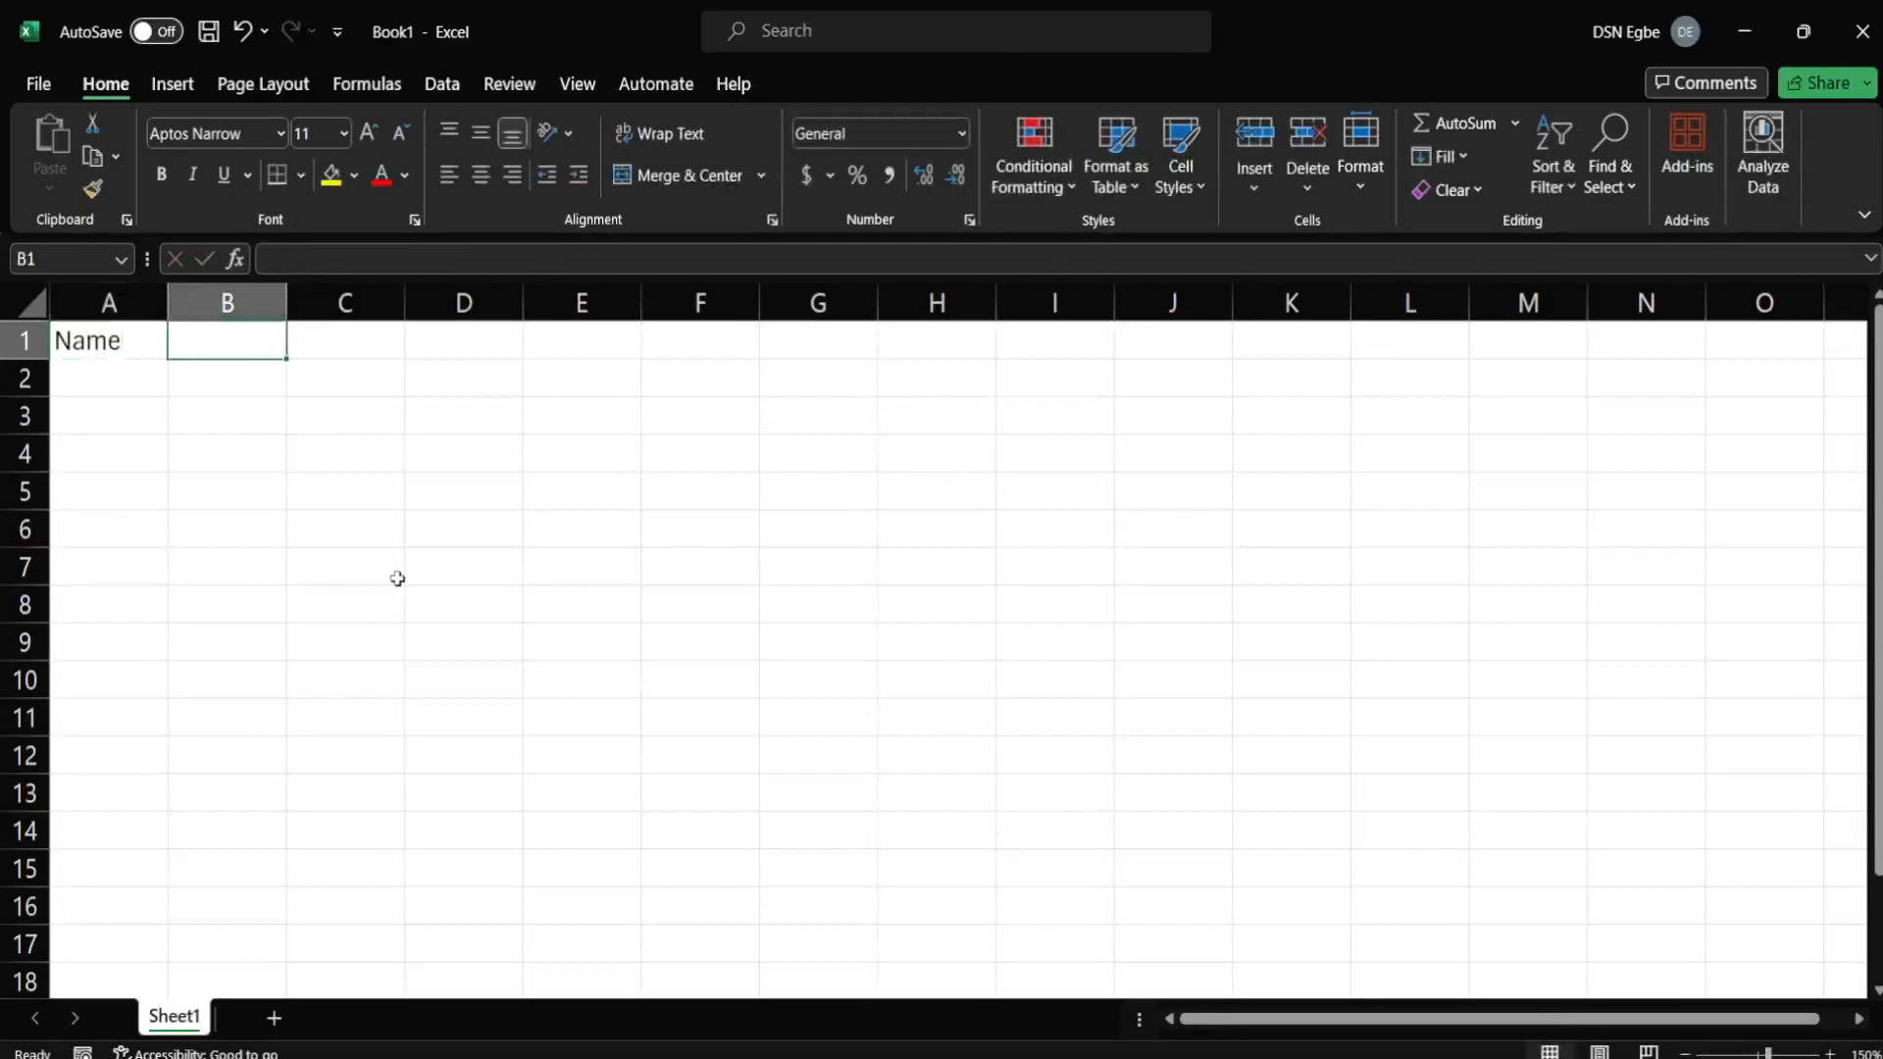
Type the Age header in B1 and enter four sample names in A2:A5.
type("Age")
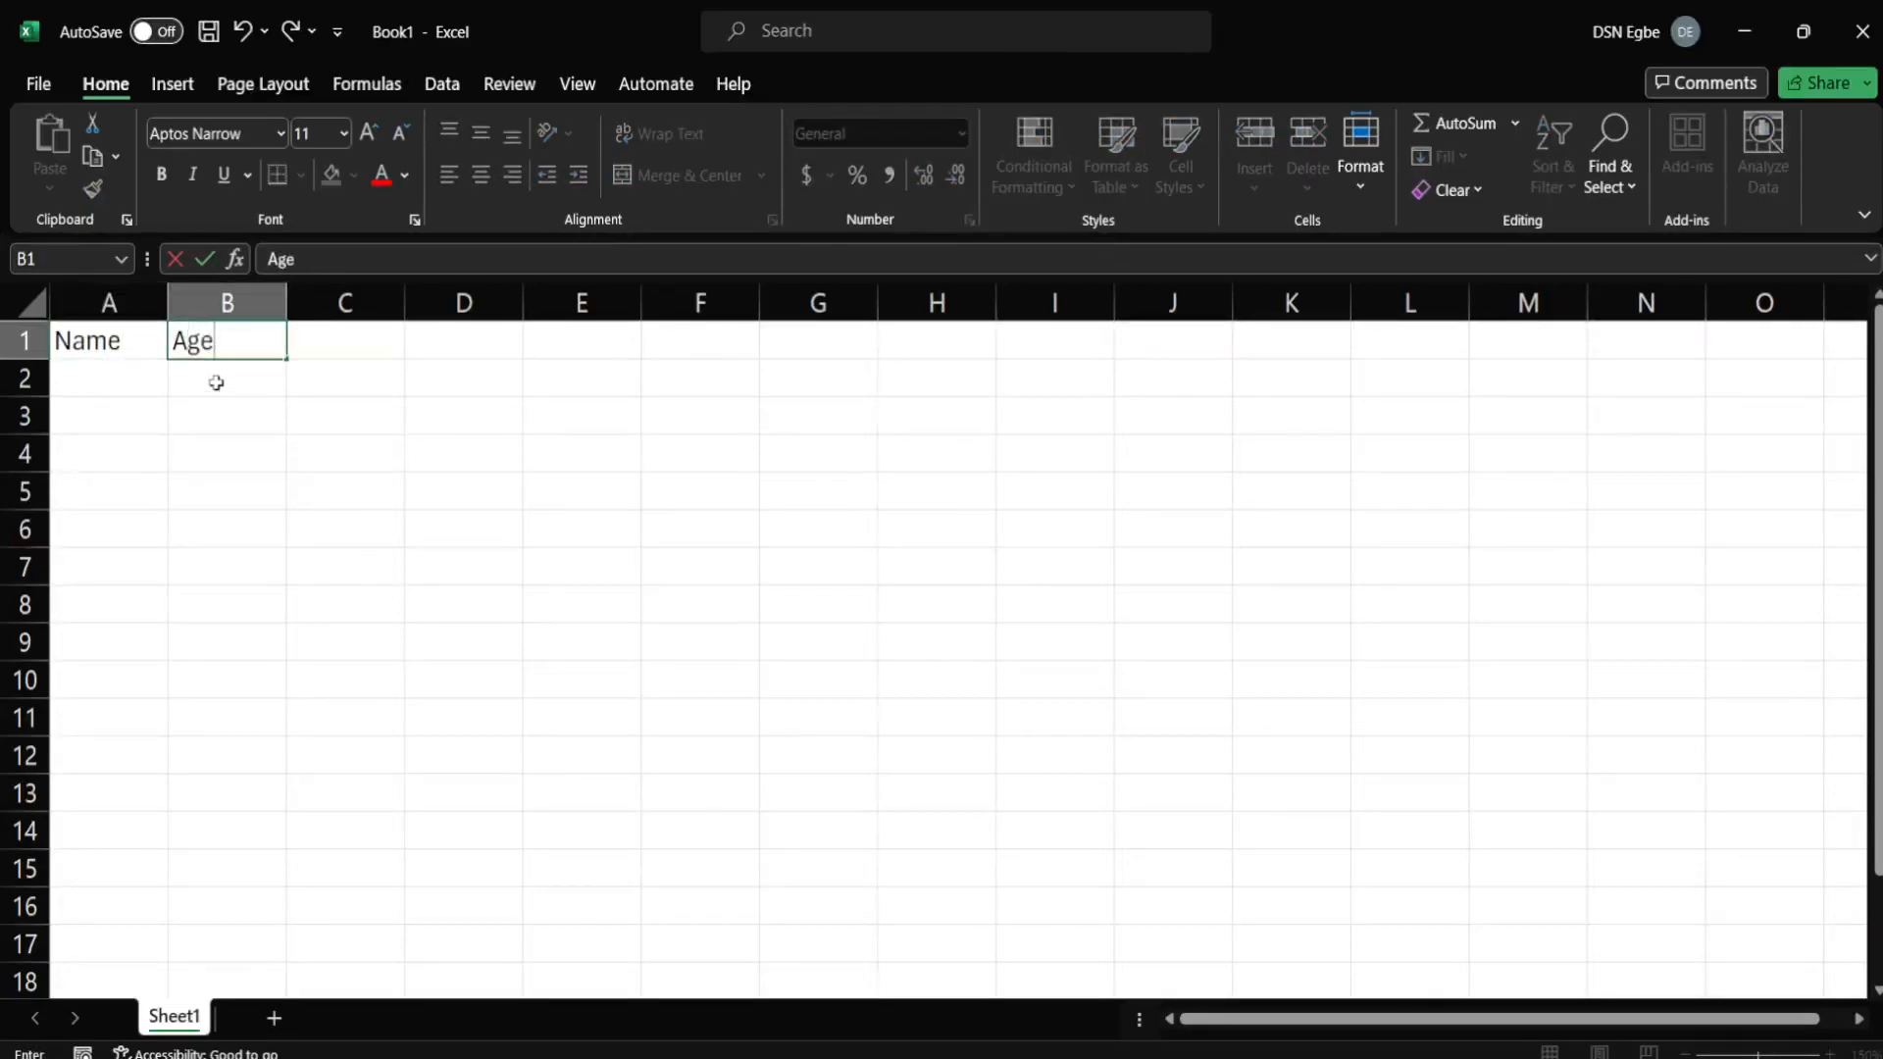
left_click(120, 376)
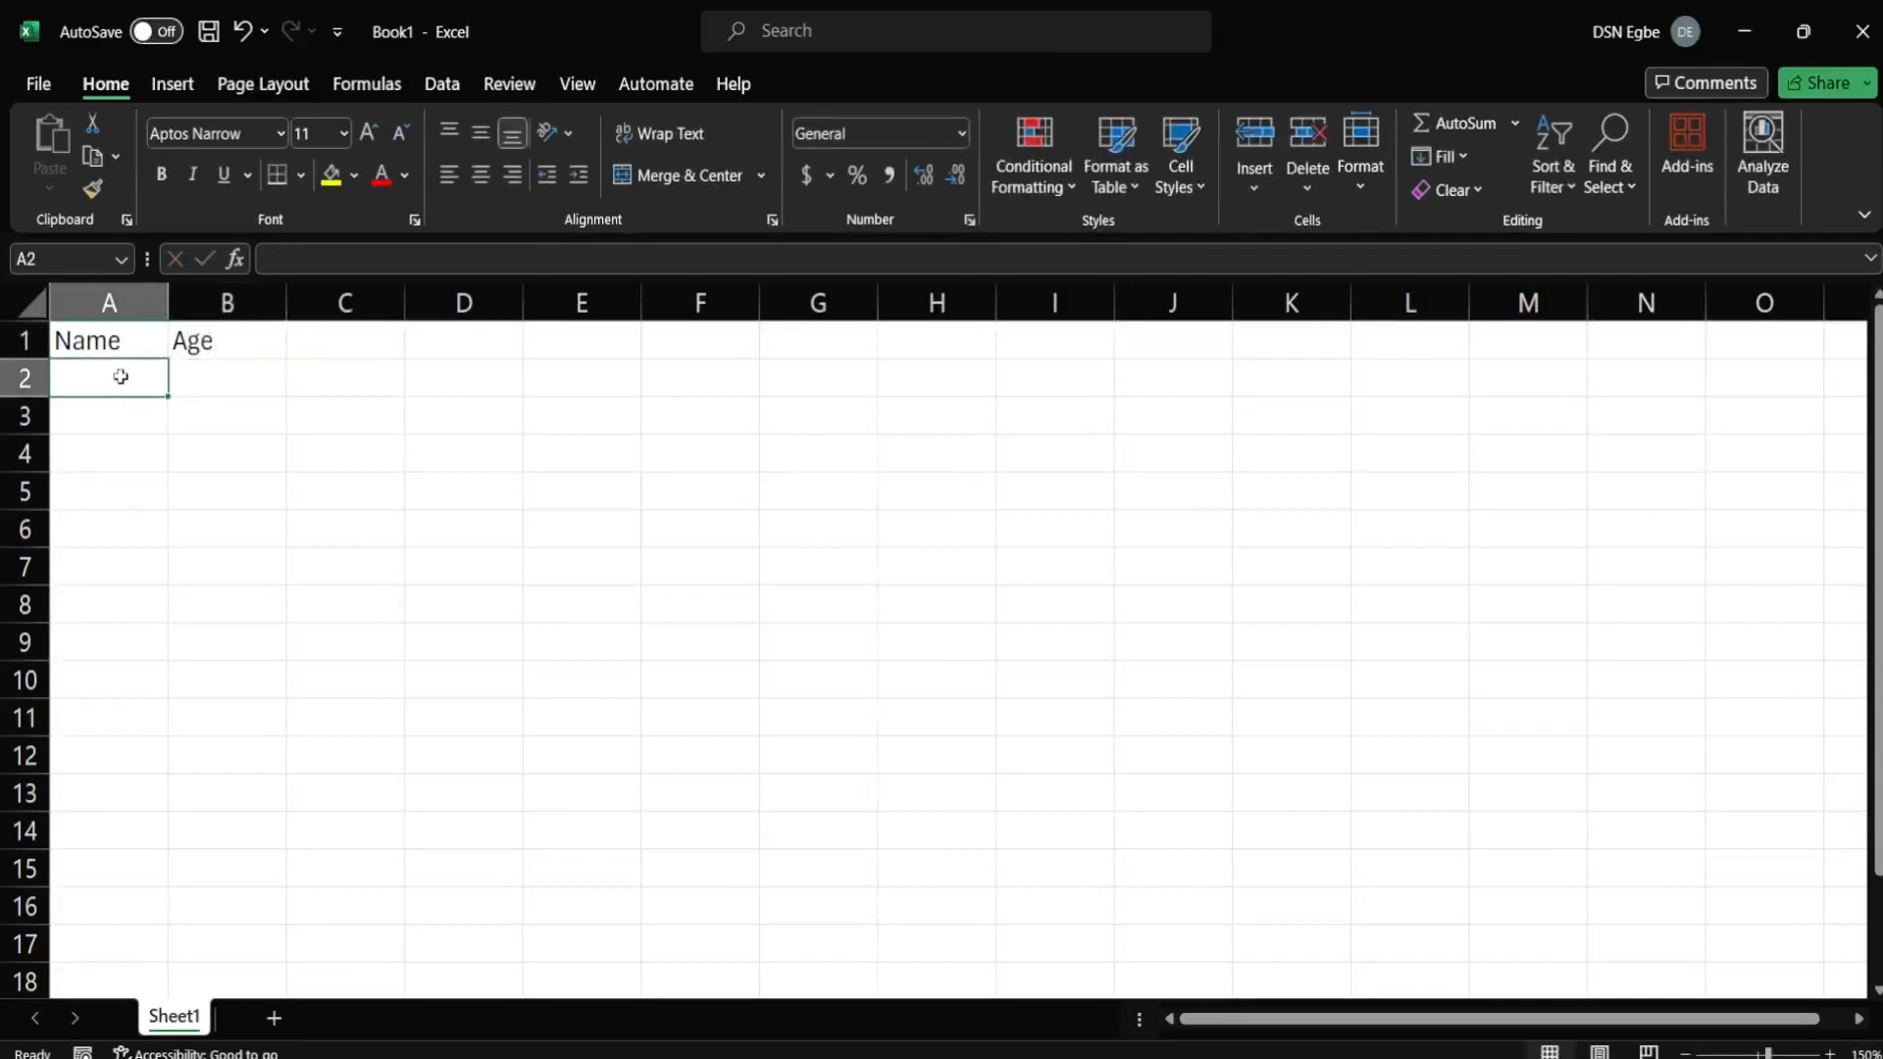
type("John")
key("Return")
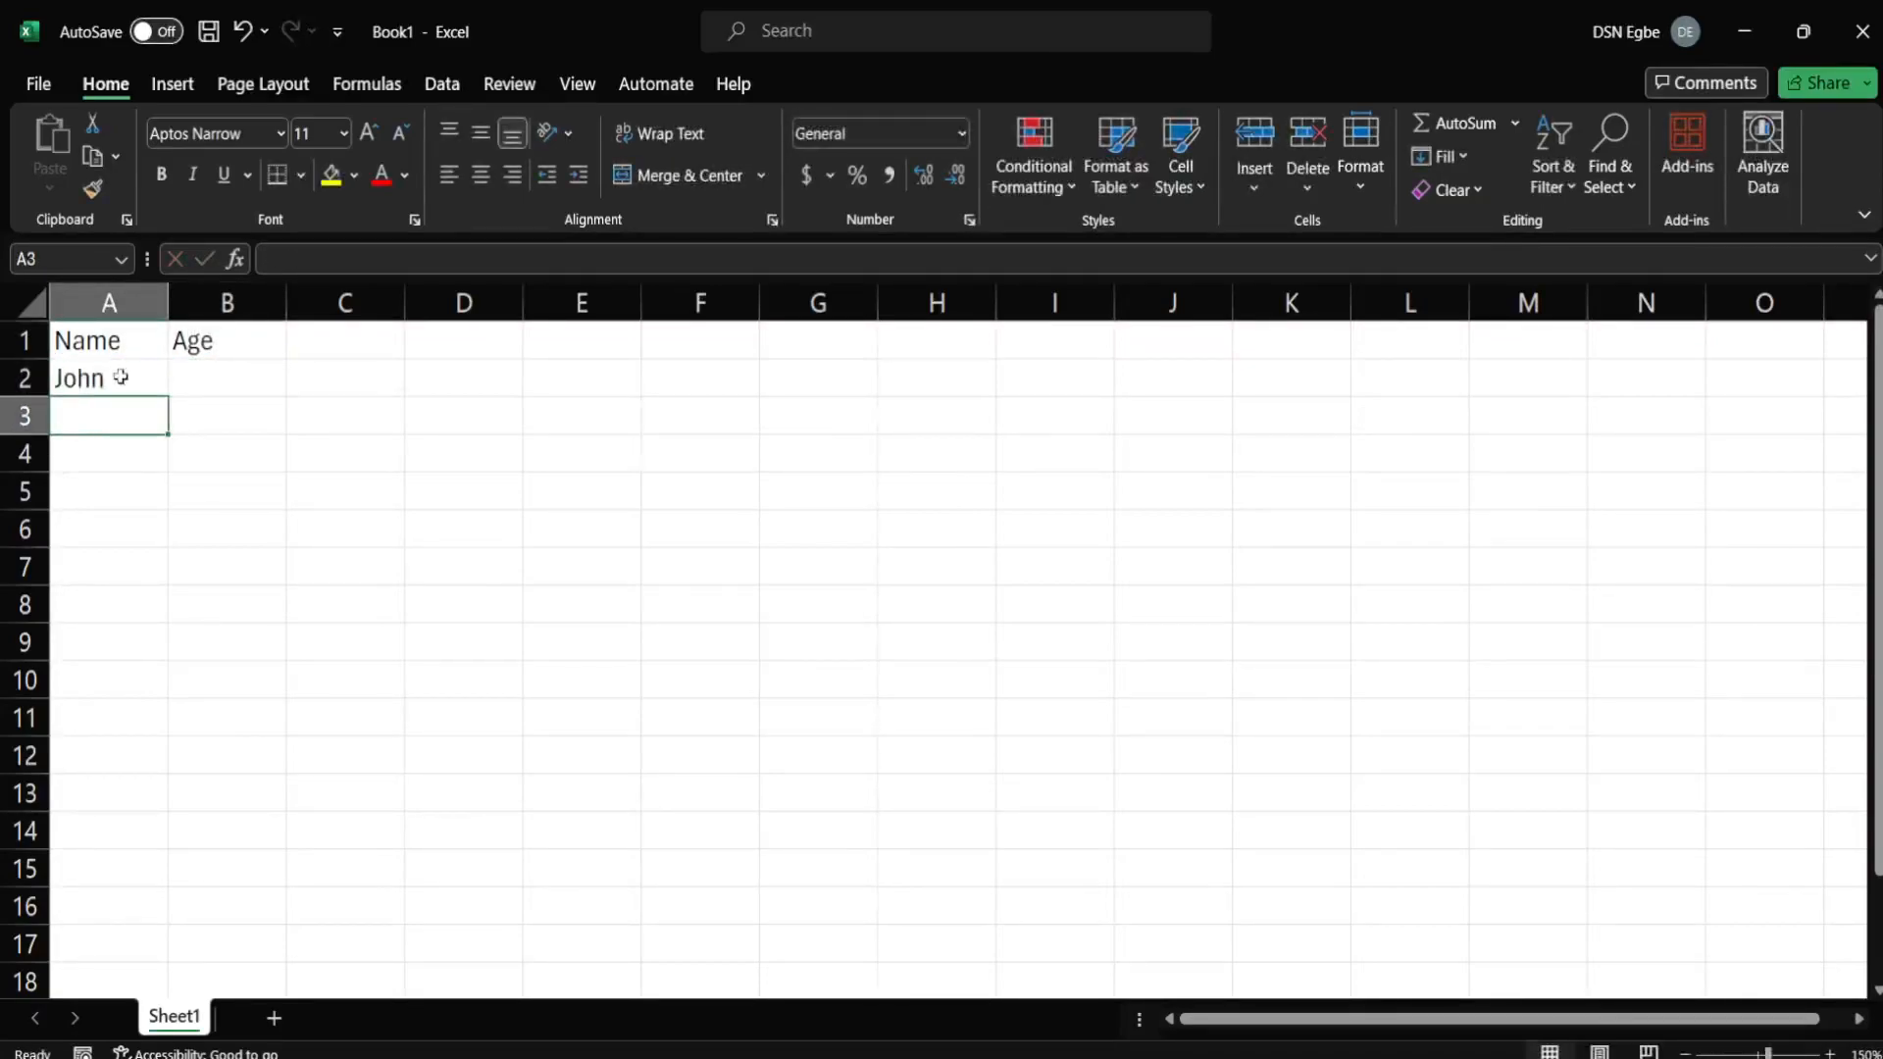
type("Mary")
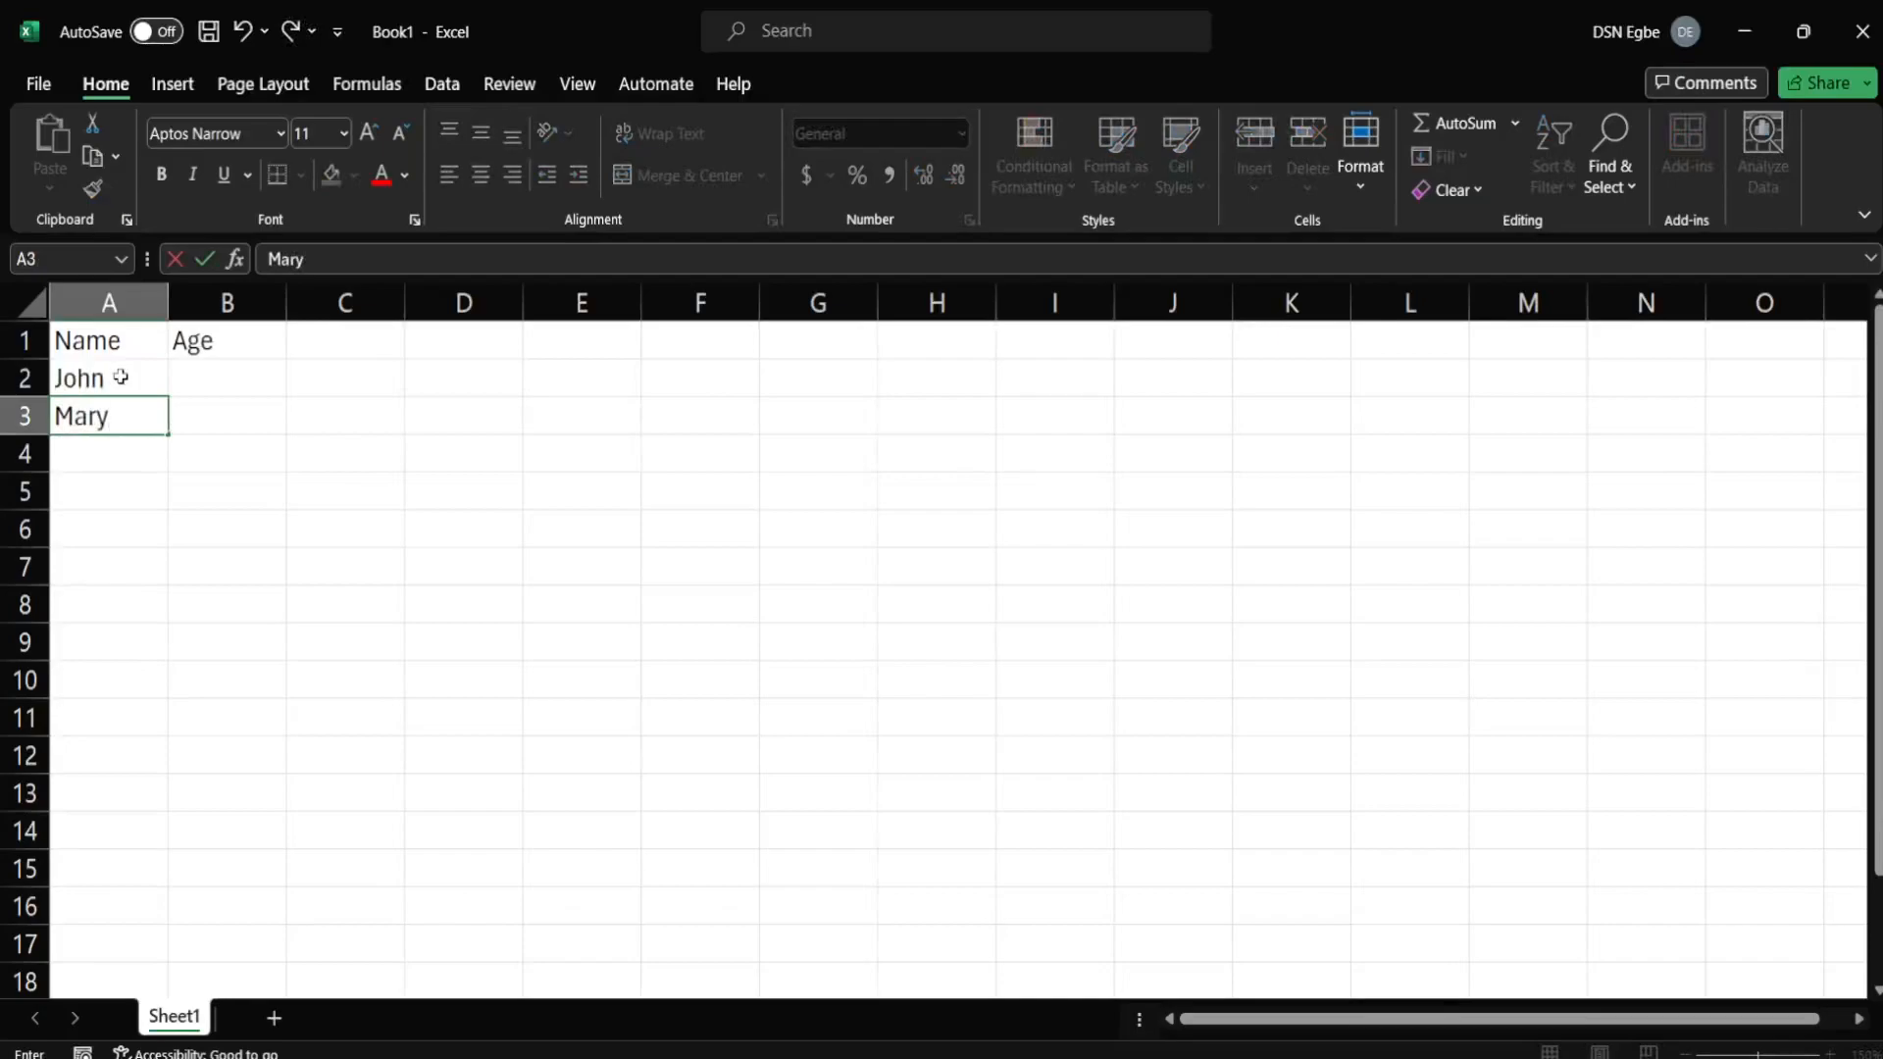
key("Return")
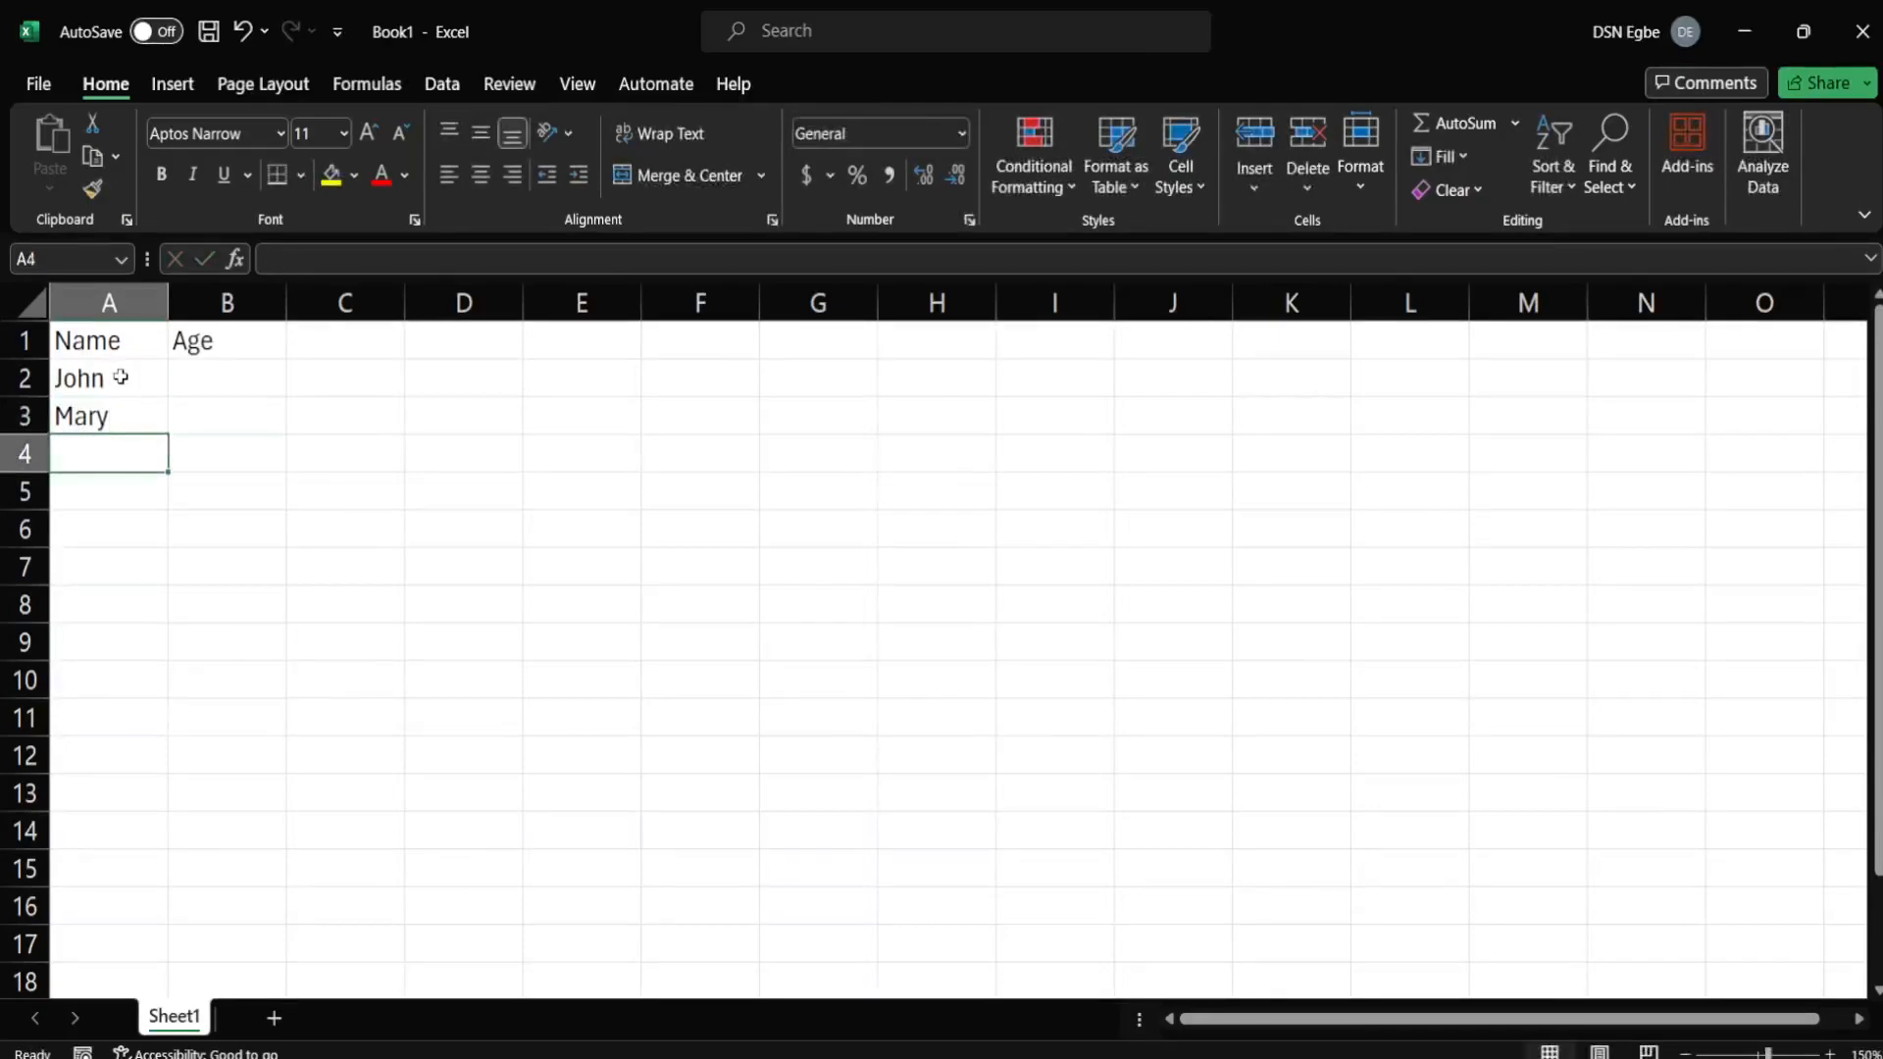
type("Brune")
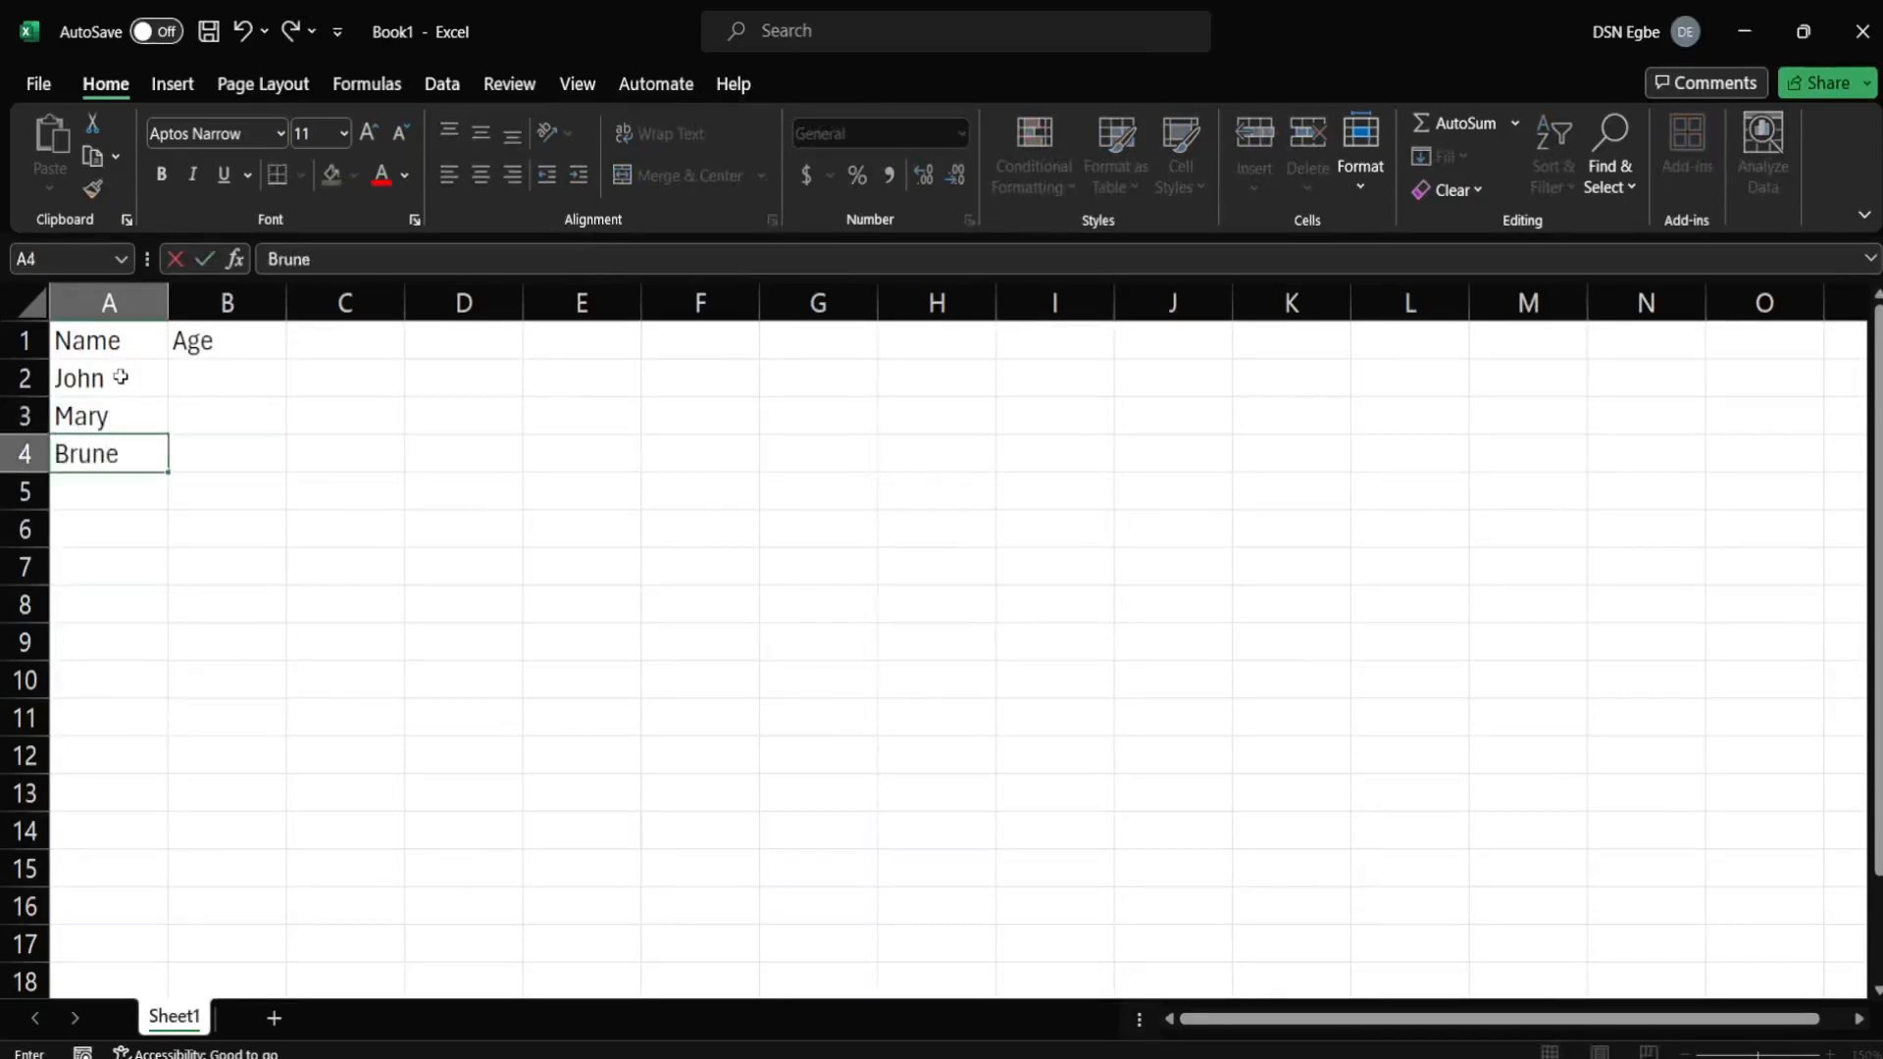
key("Return")
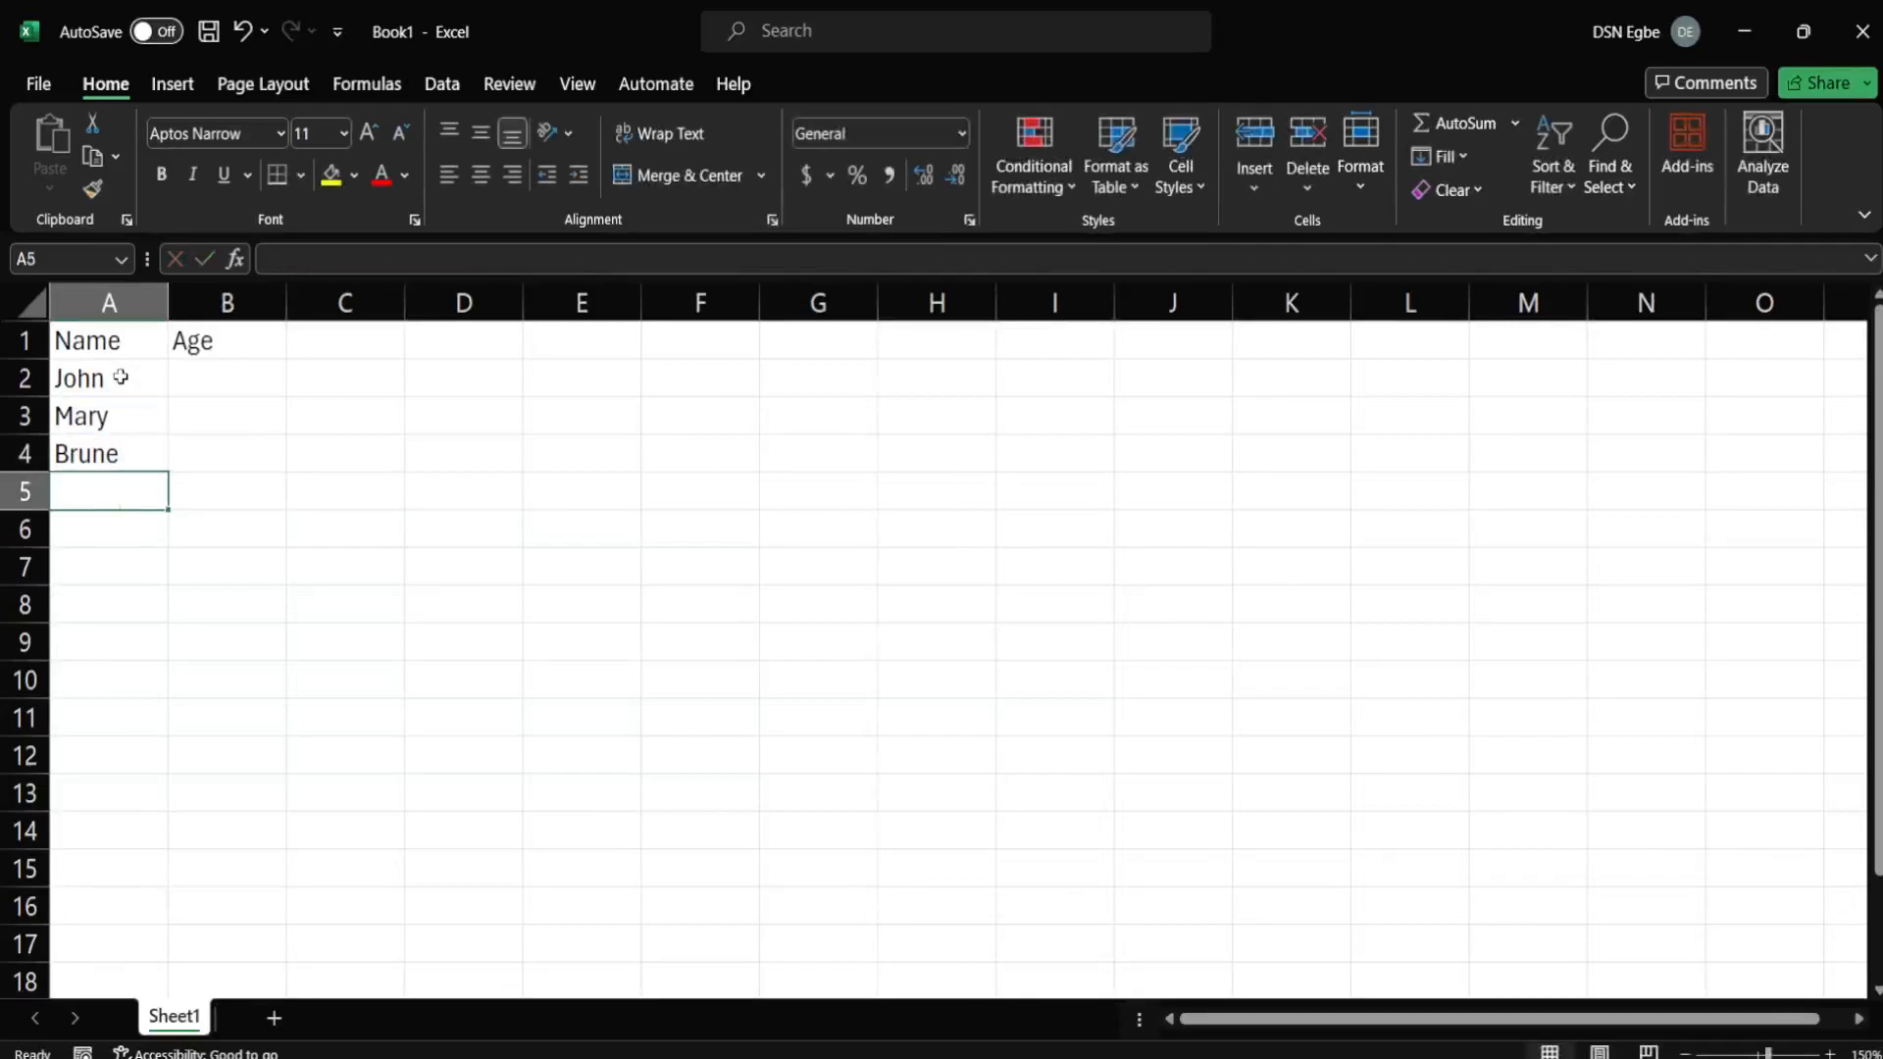
type("Johnson")
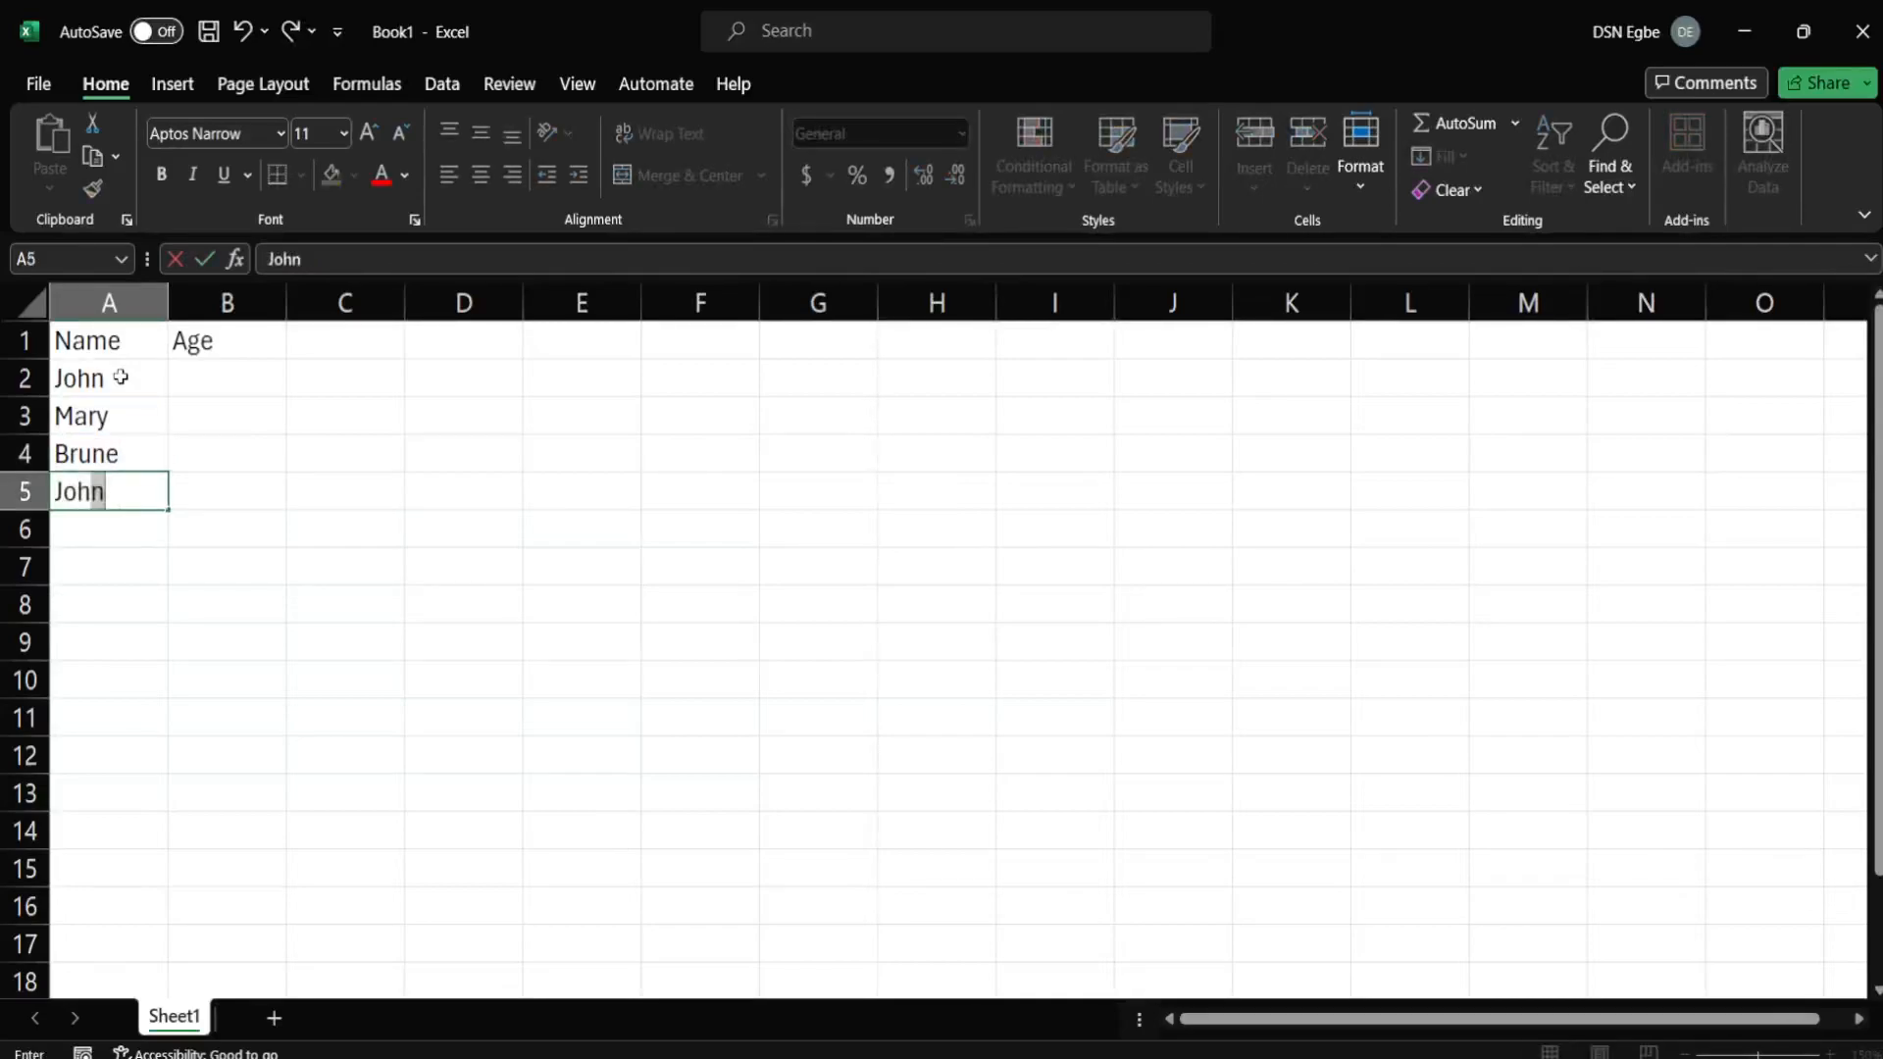
left_click(195, 379)
Enter the ages 23, 13, 12 and 35 into B2:B5.
type("23")
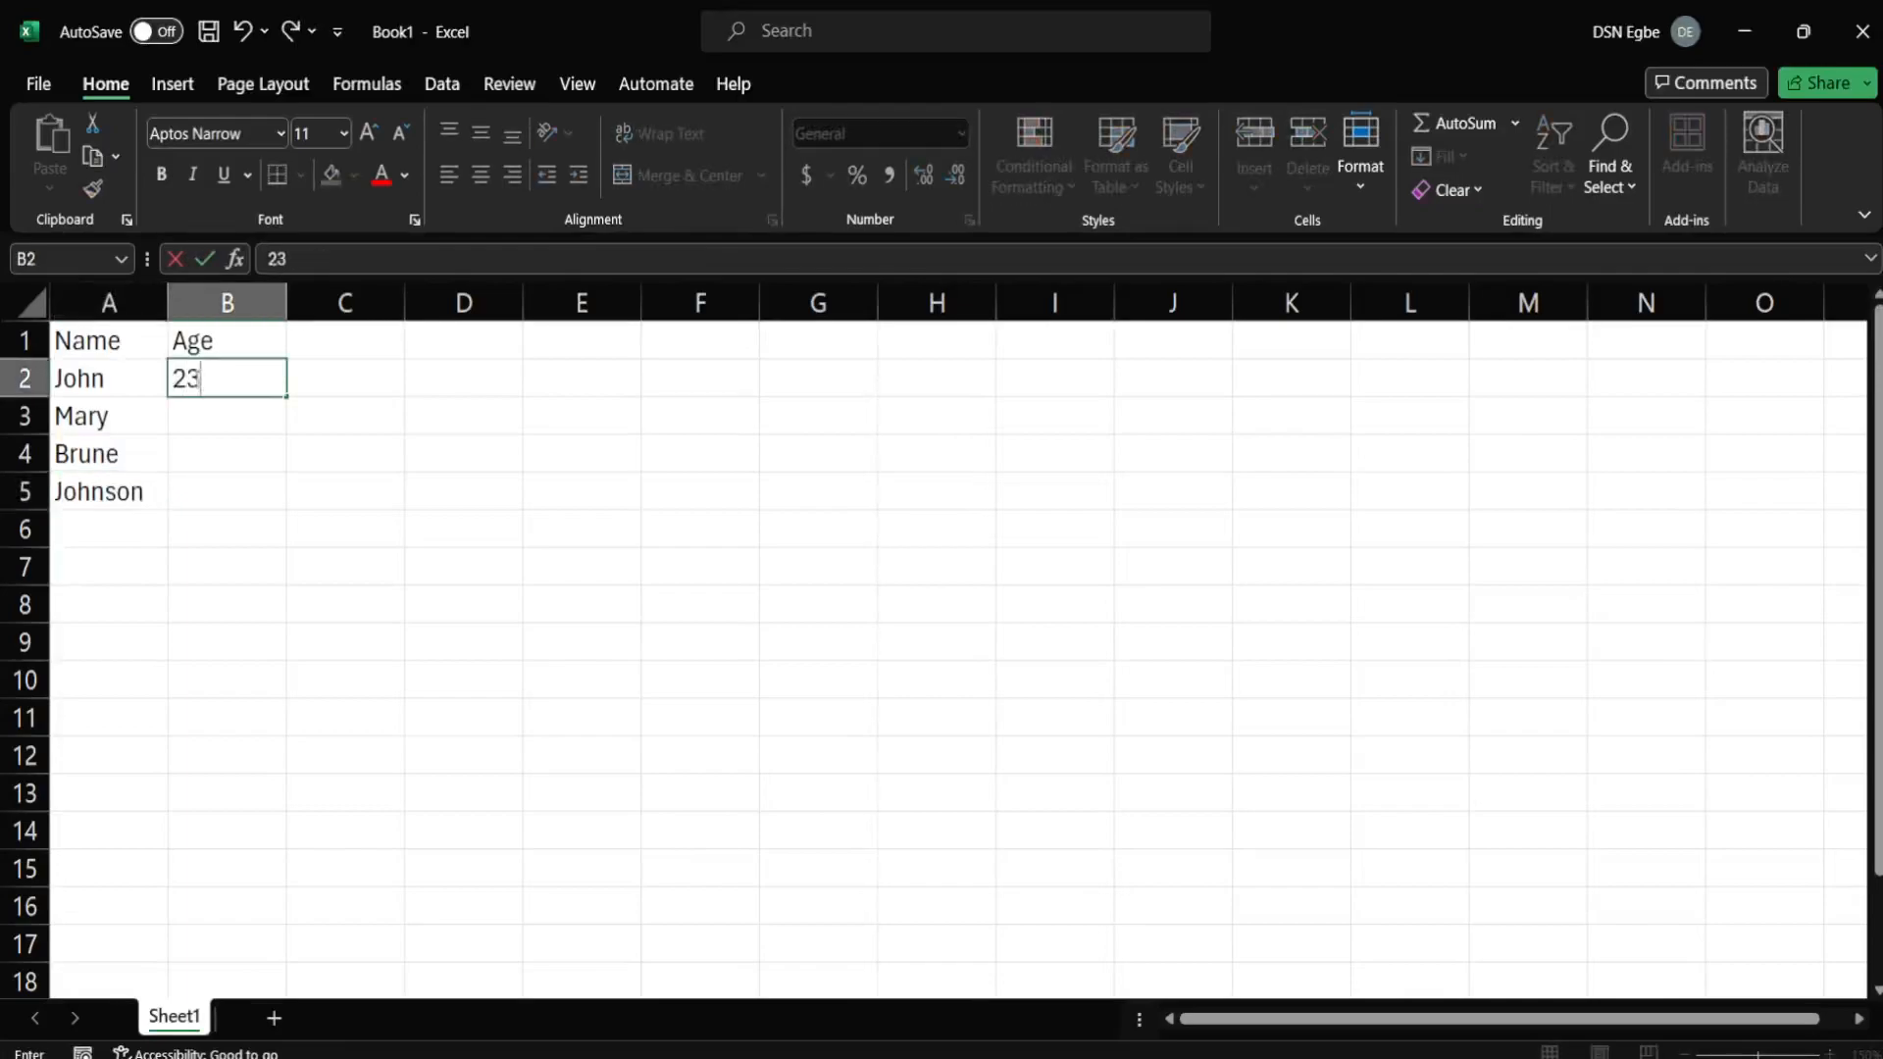
left_click(195, 415)
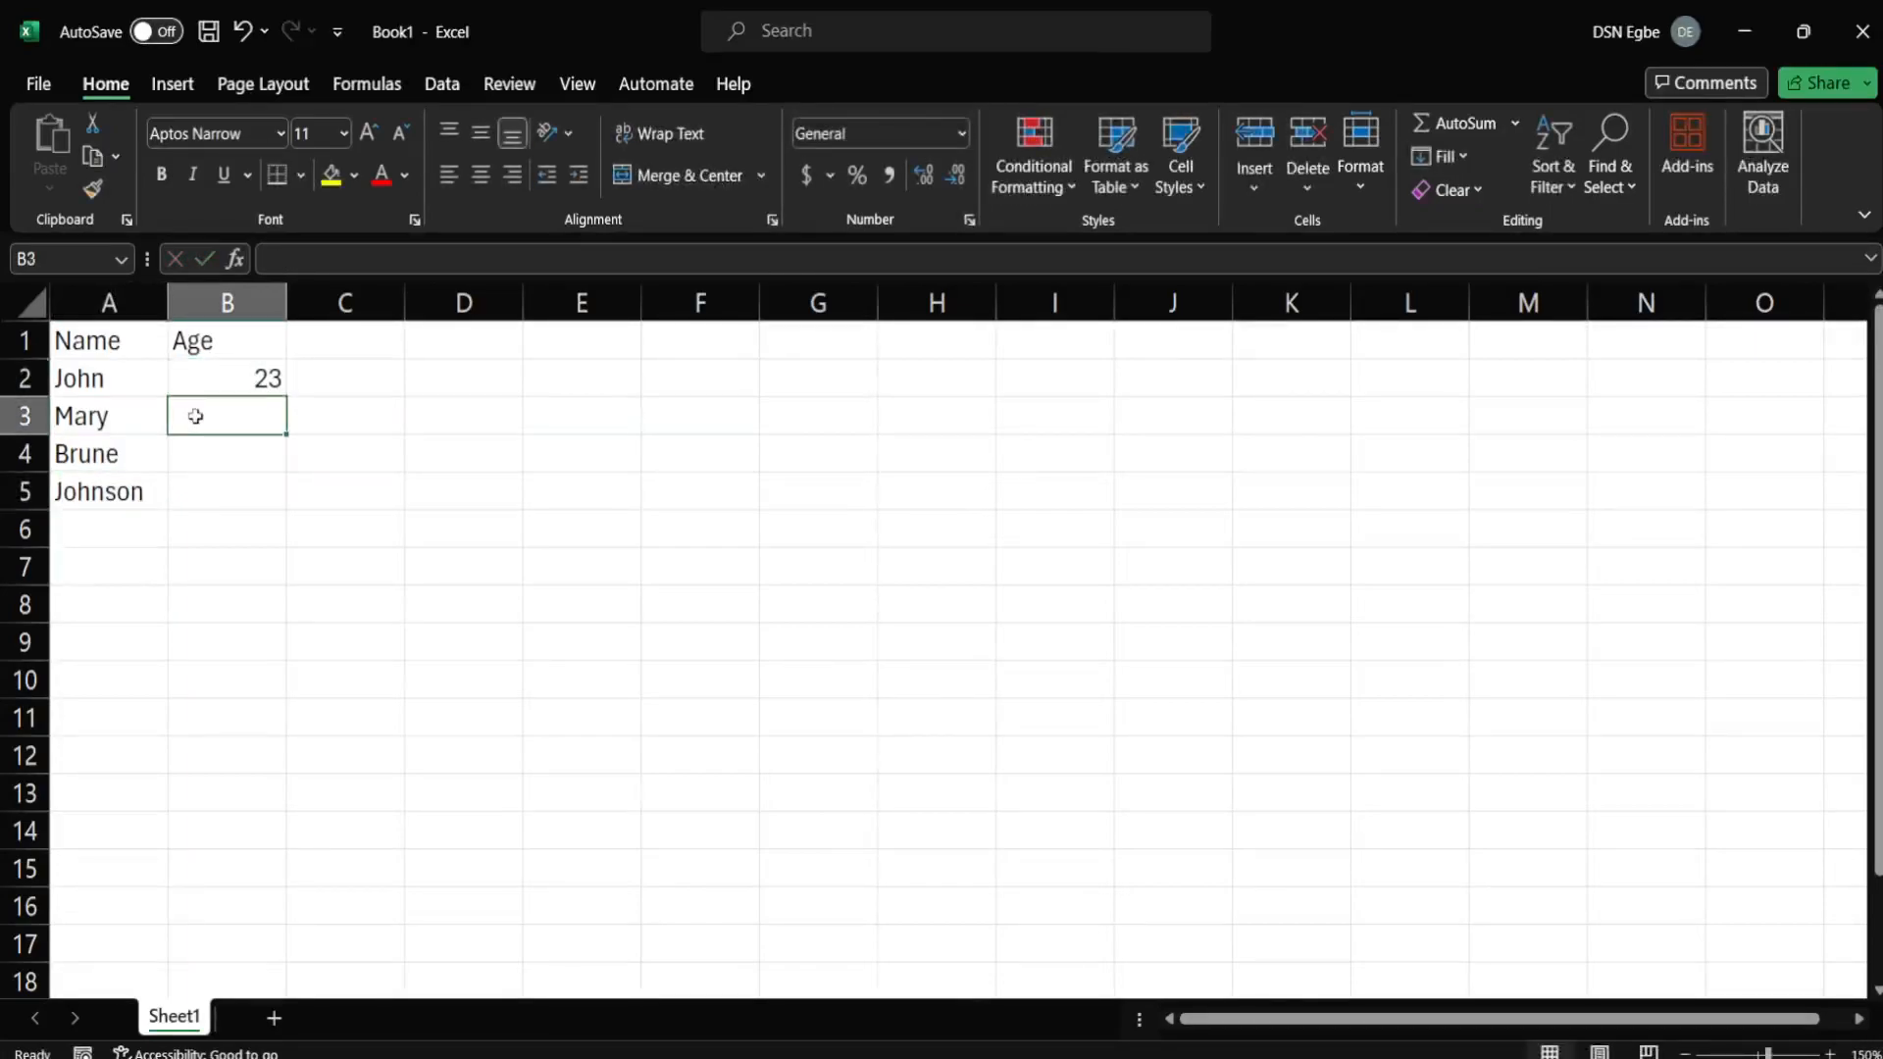
type("13")
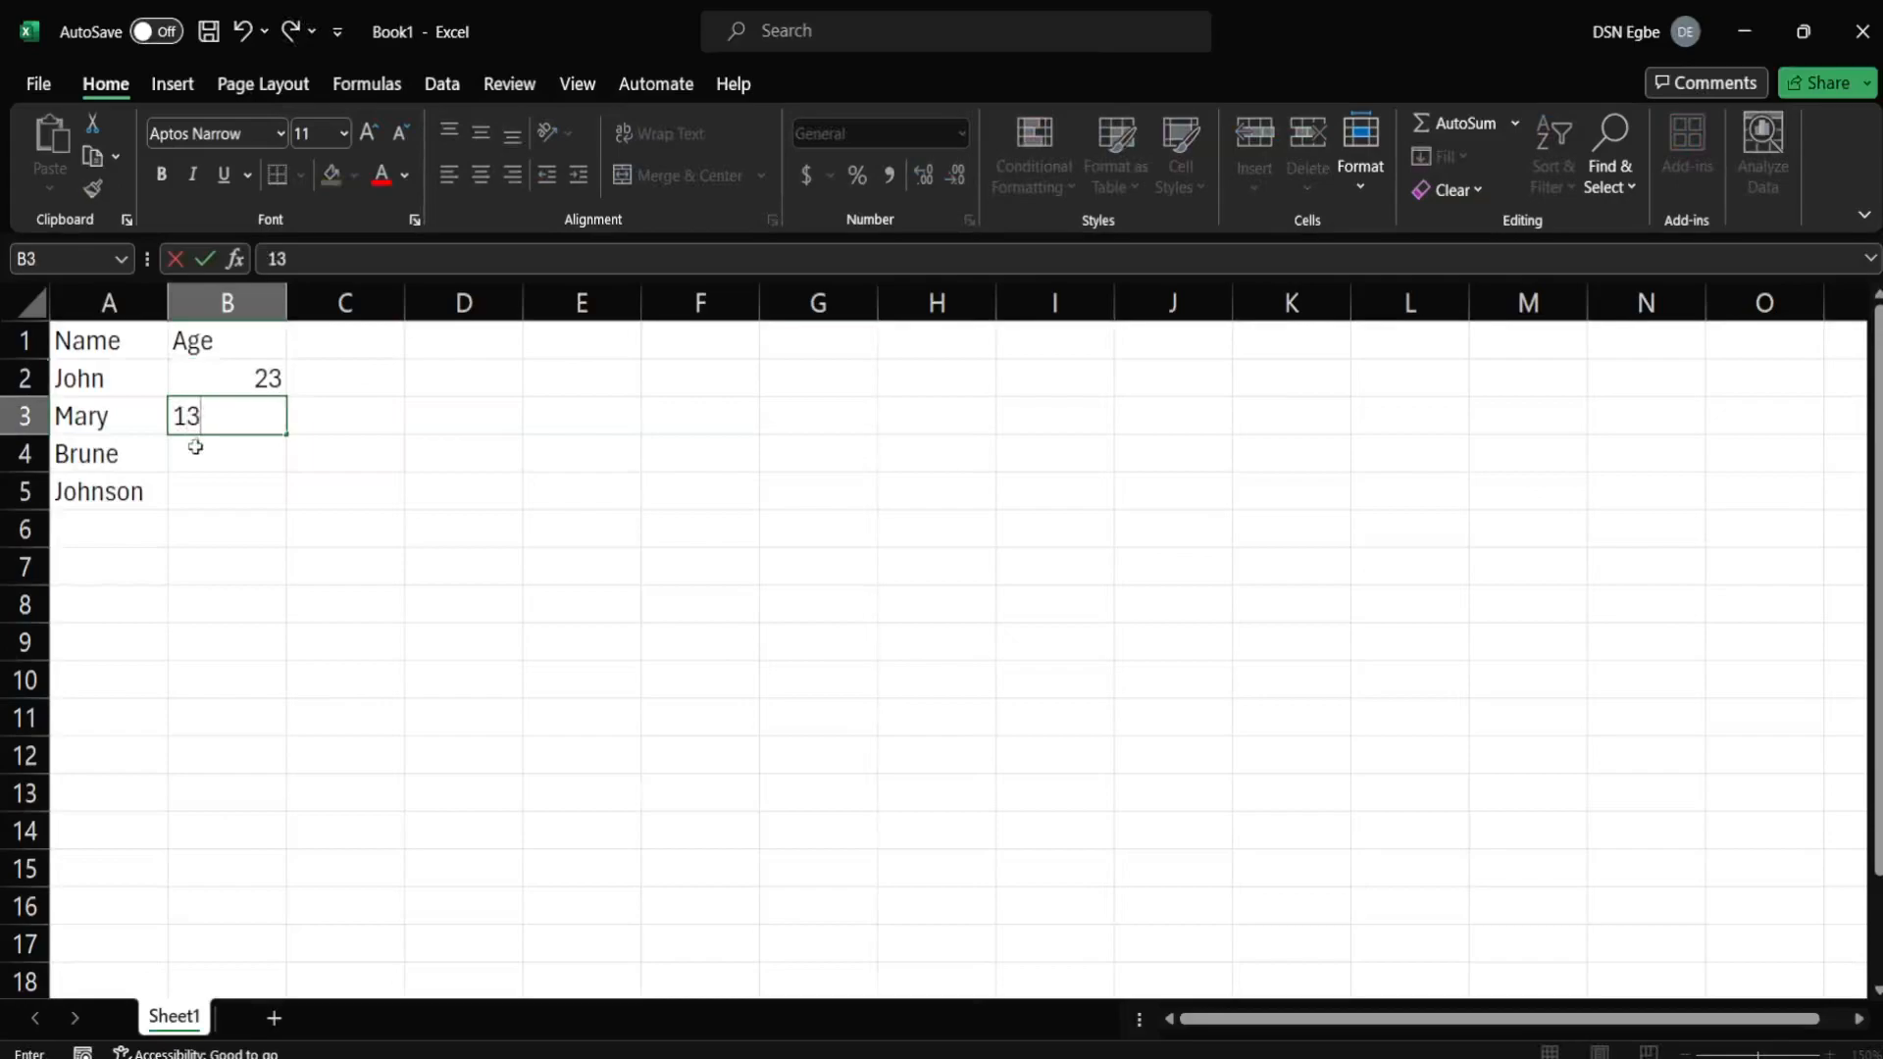
left_click(195, 449)
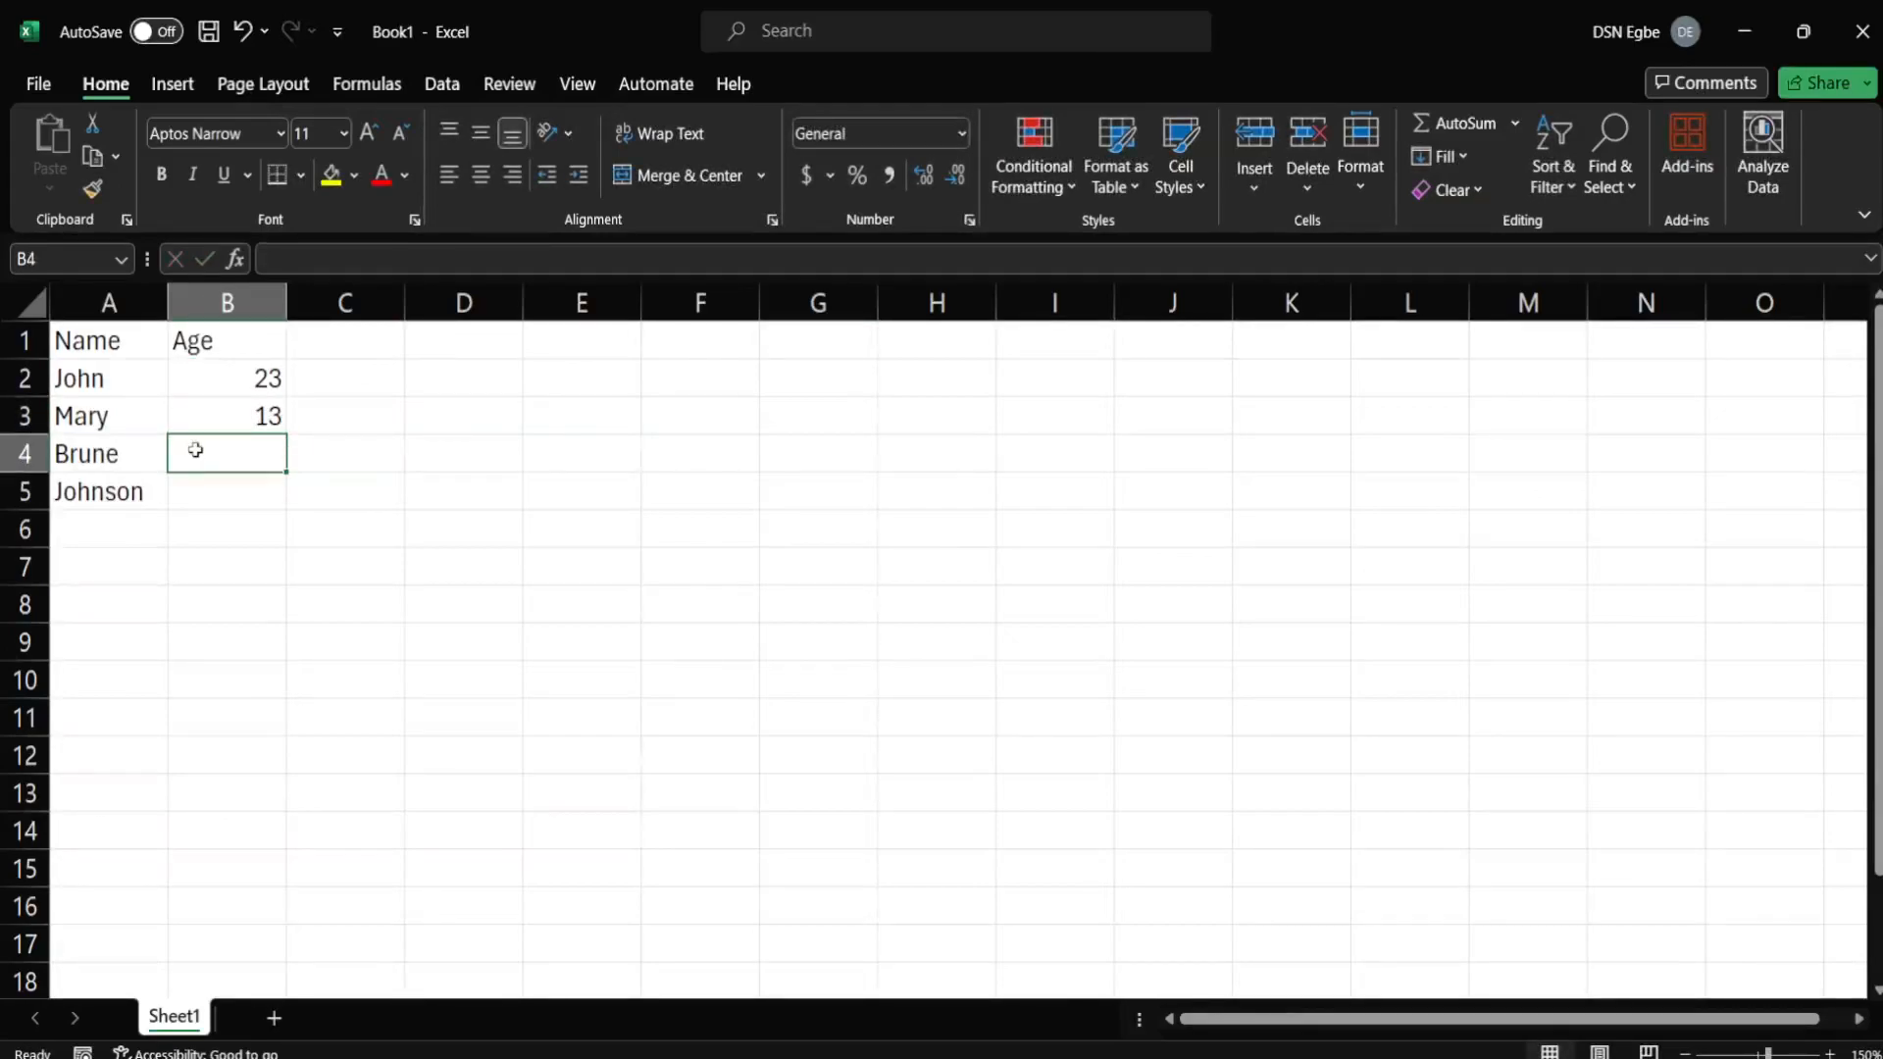
type("12")
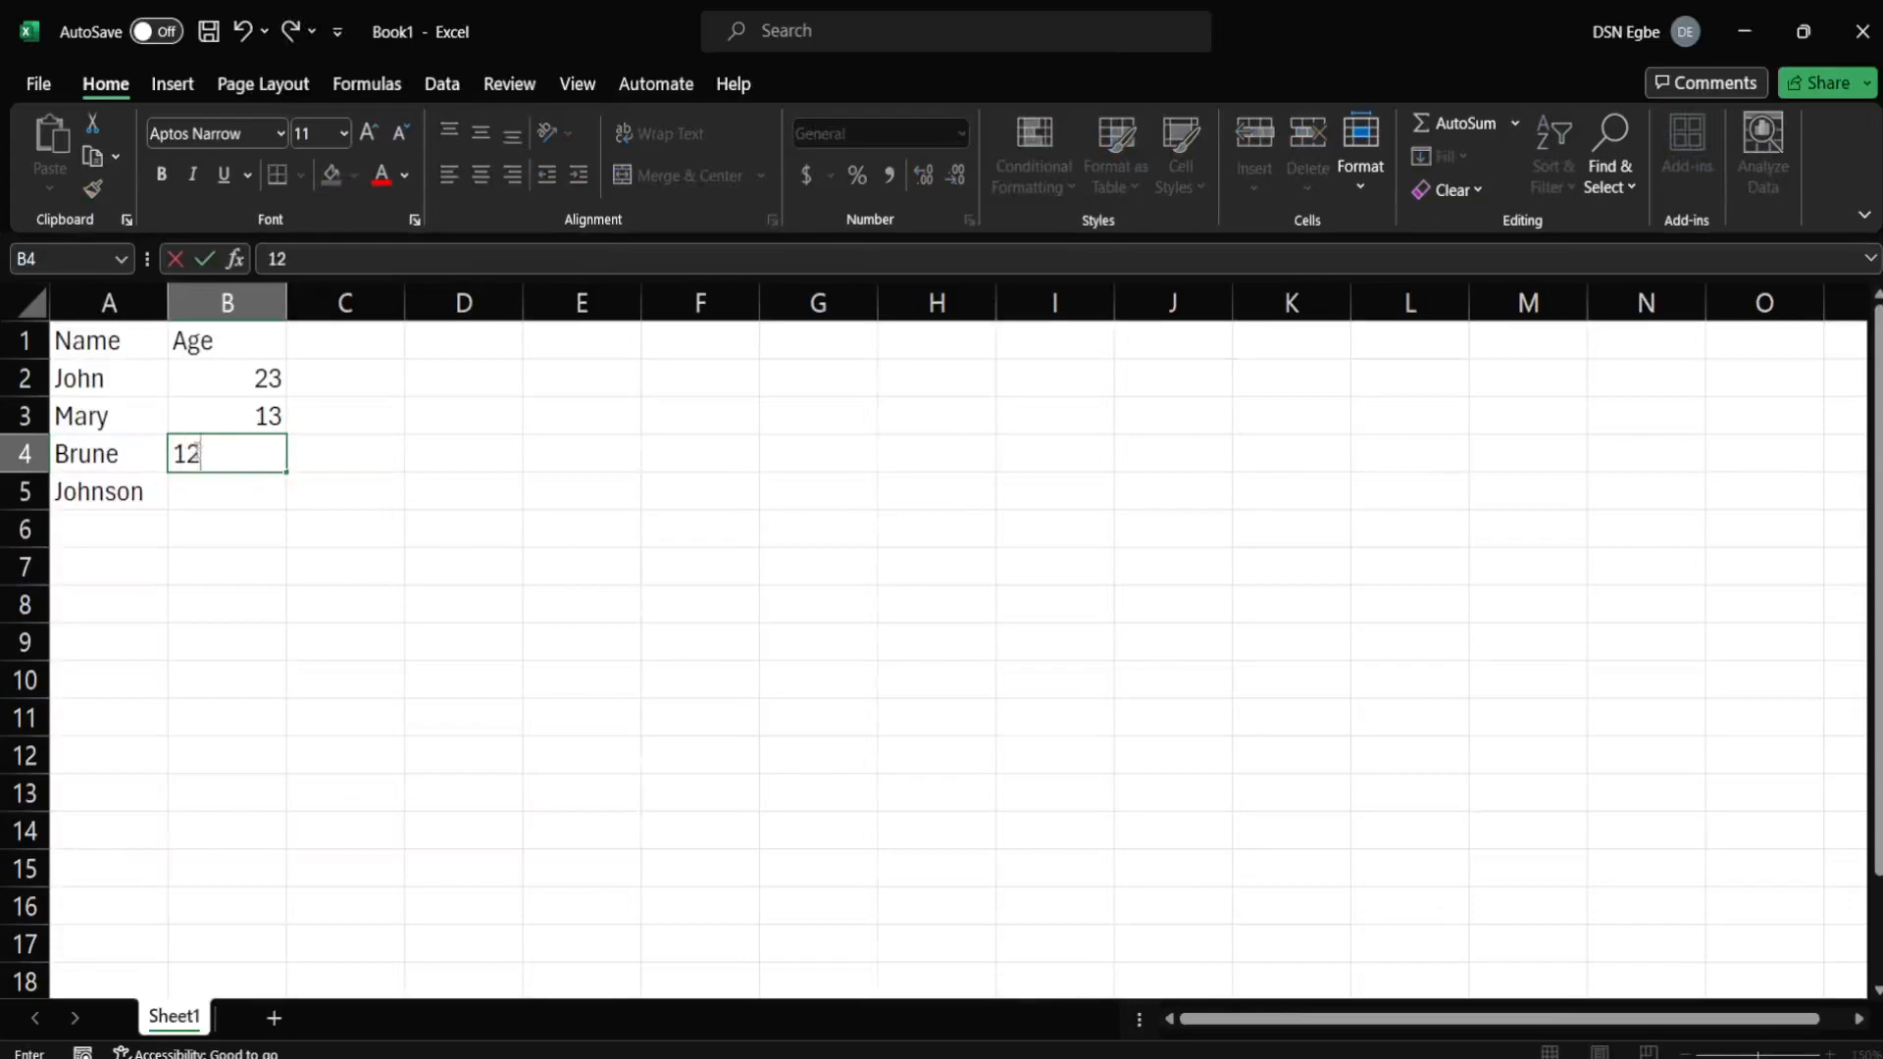
left_click(200, 494)
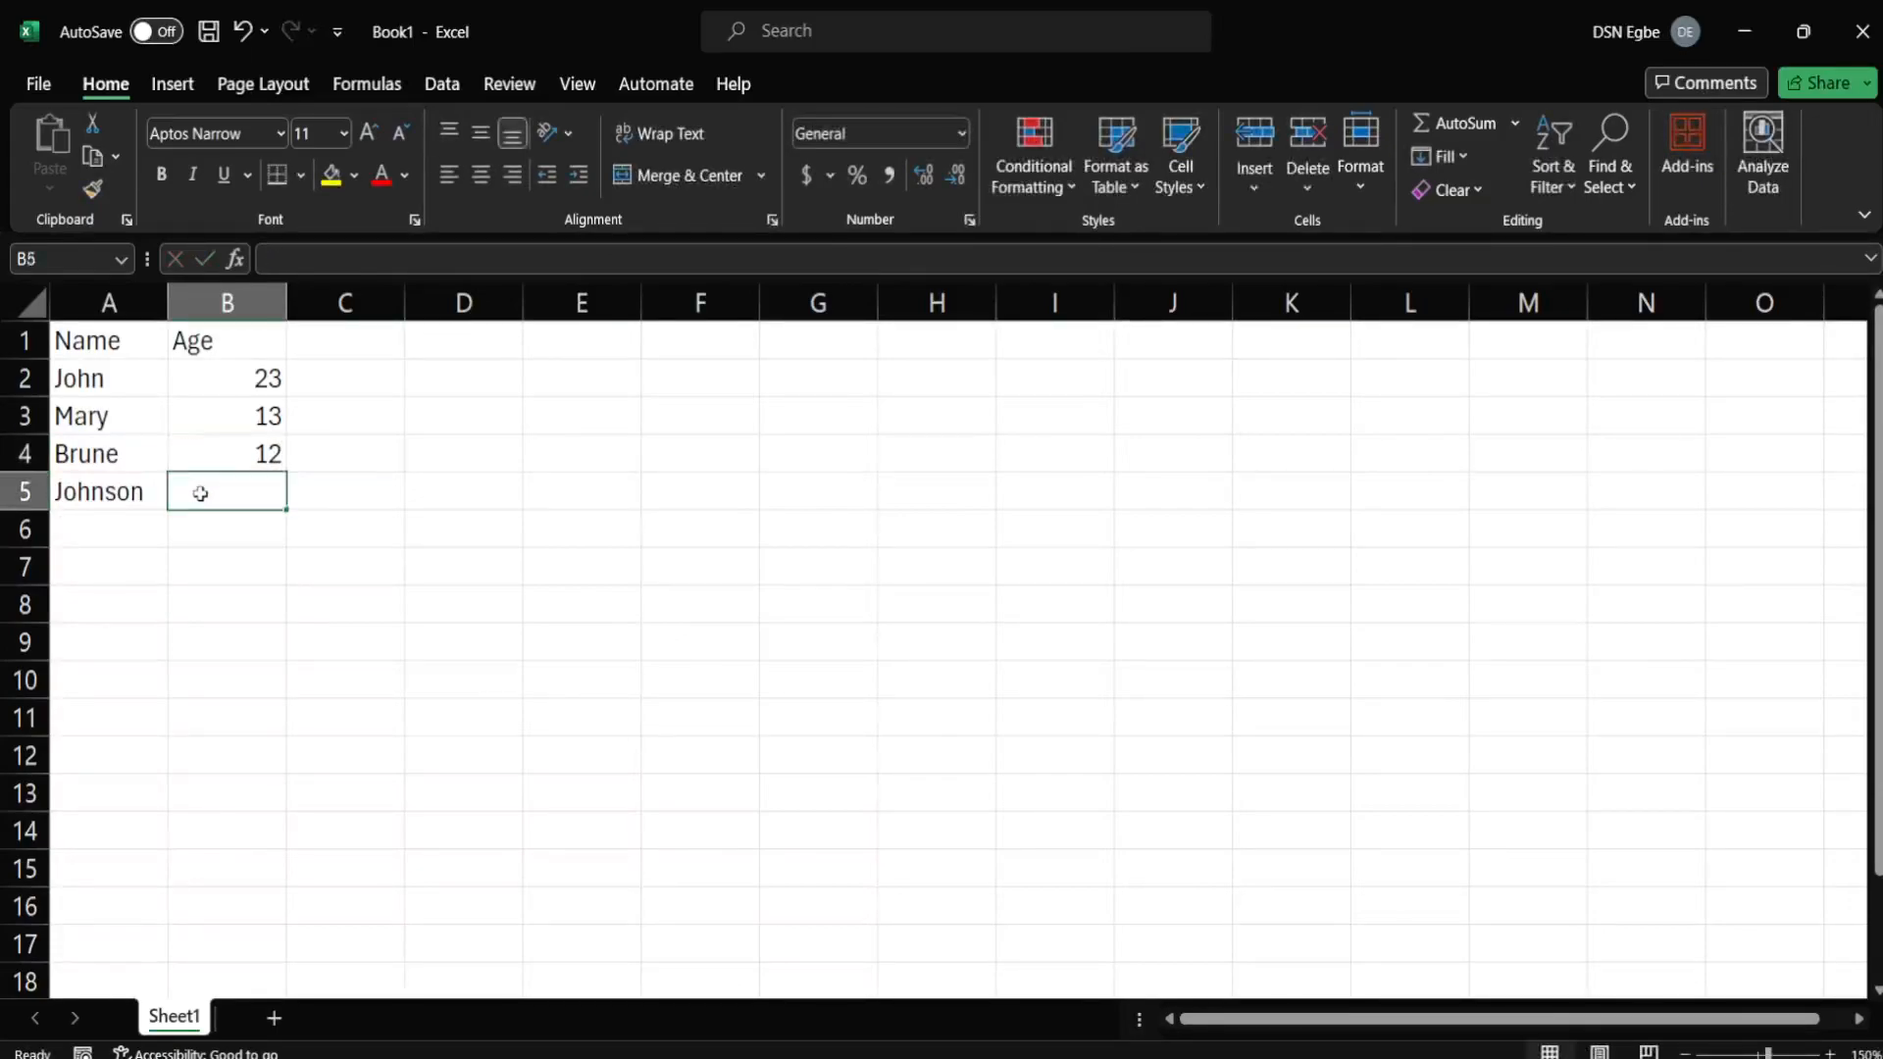
type("35")
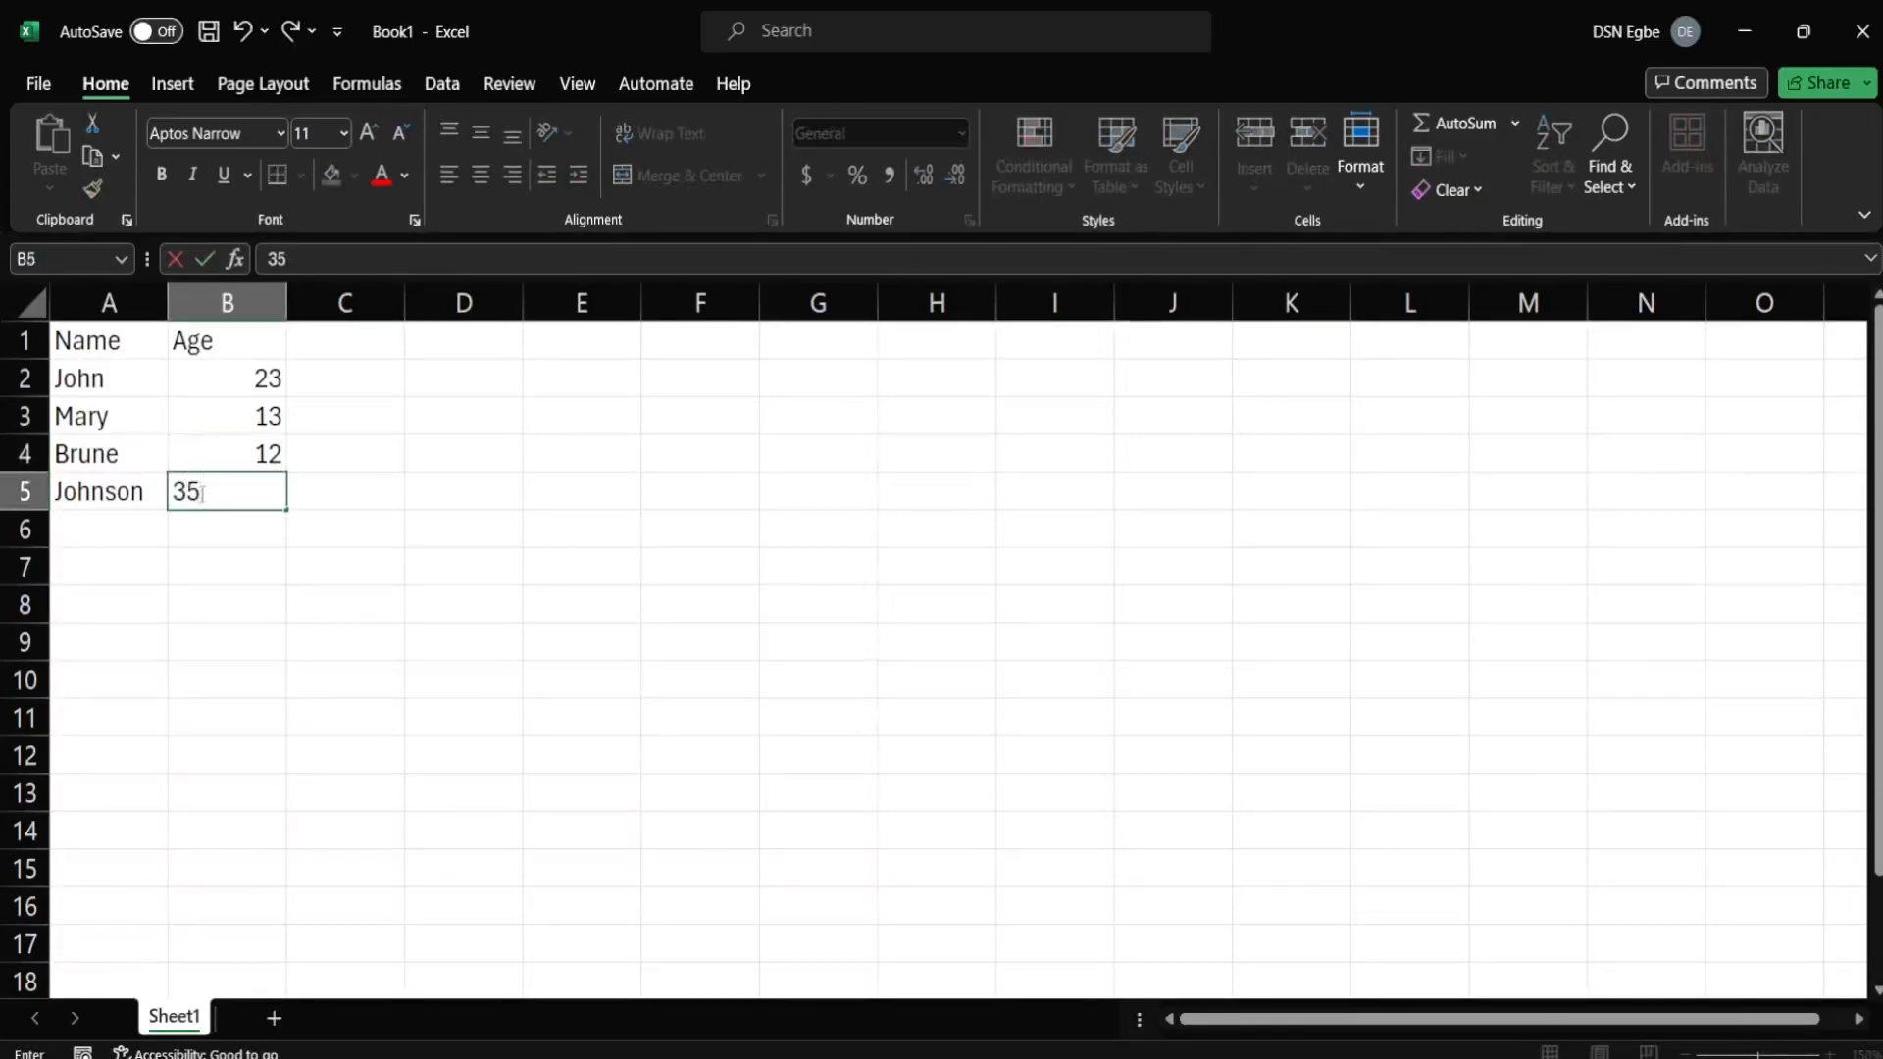
left_click(344, 440)
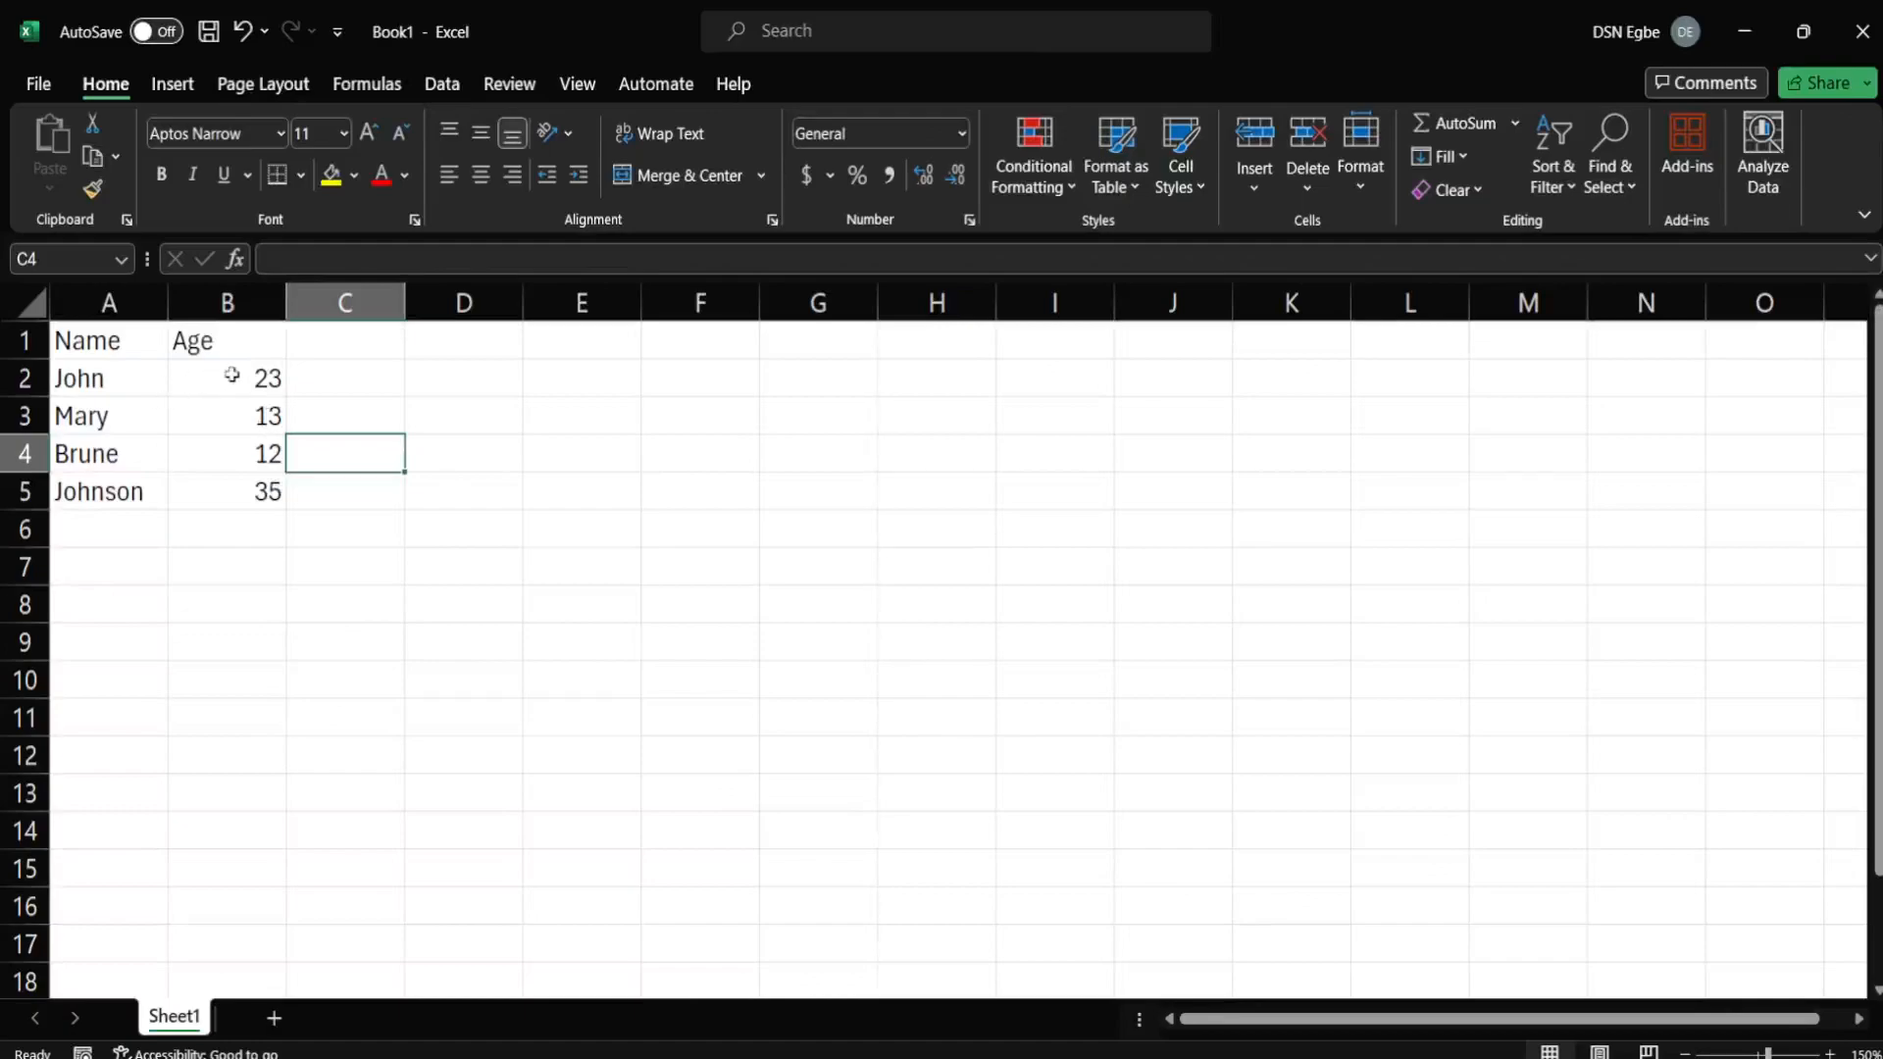
Select the ages in B2:B5 and show the Conditional Formatting Highlight Cells Rules choices.
left_click_drag(231, 375, 269, 492)
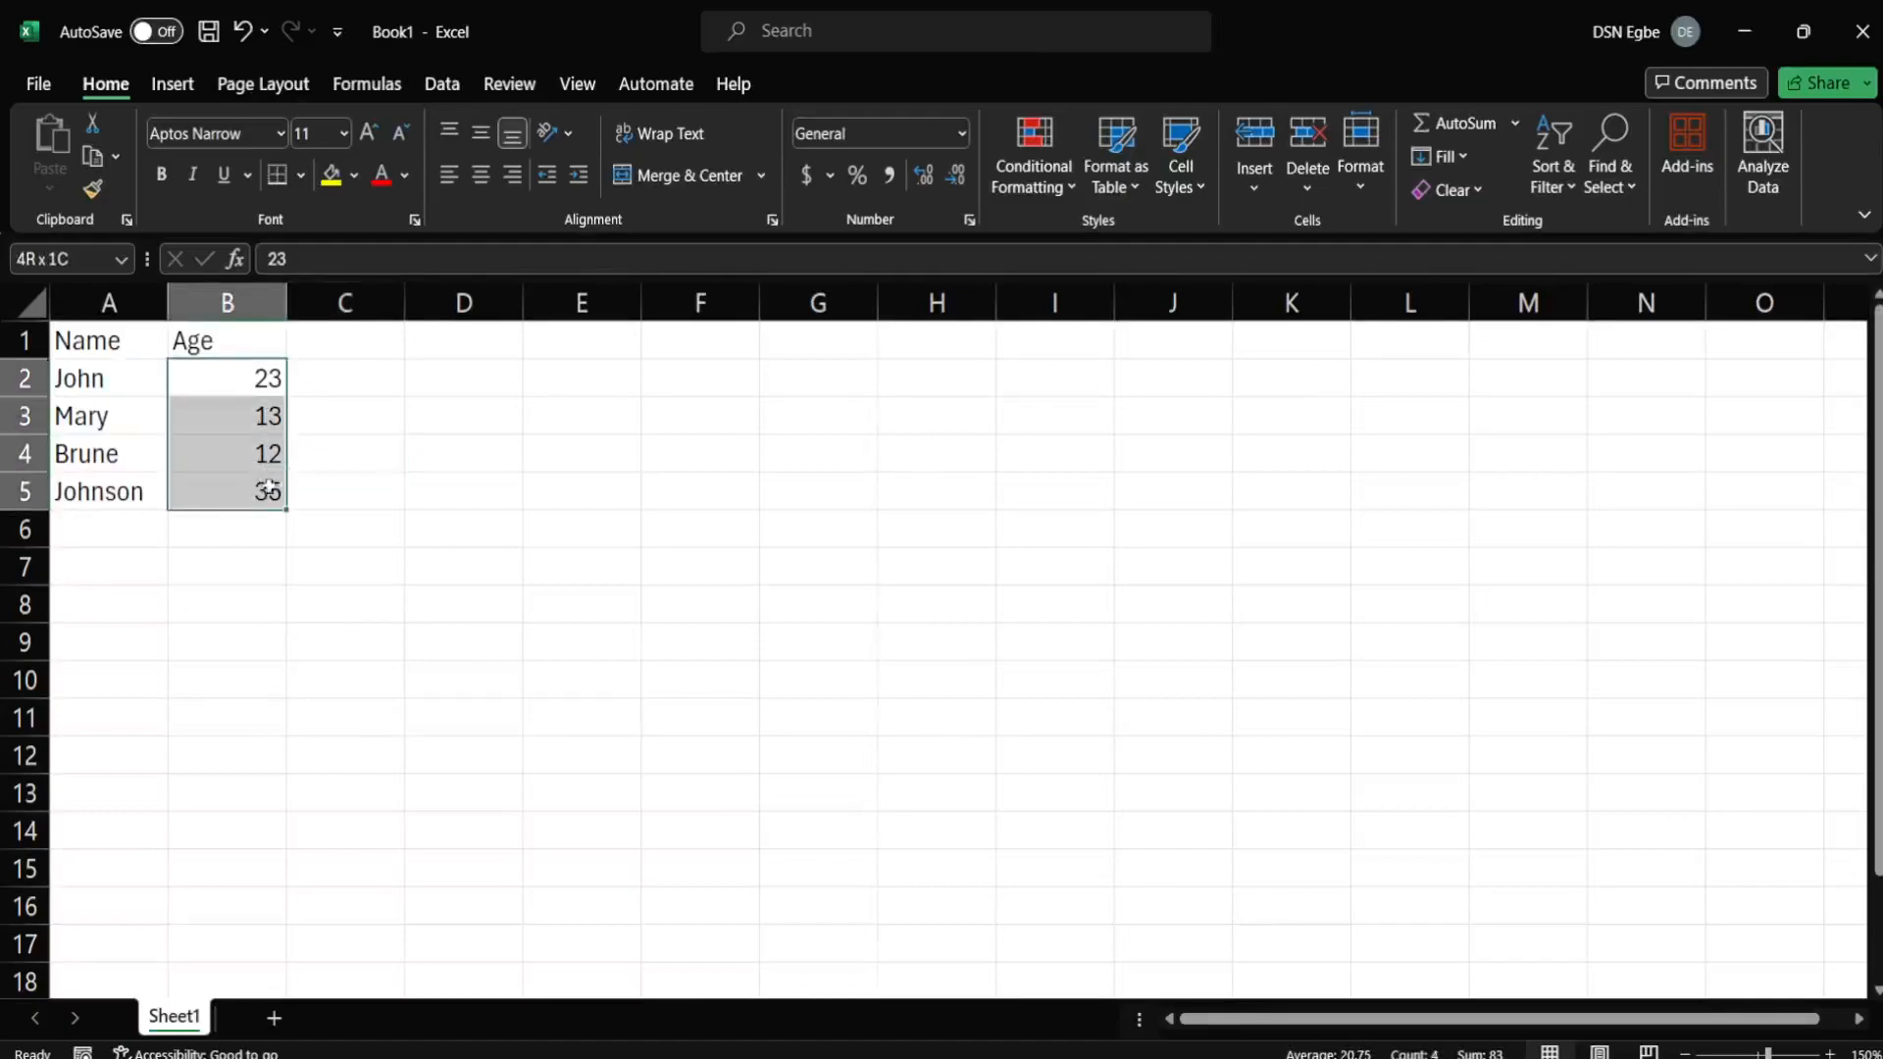
left_click(1057, 184)
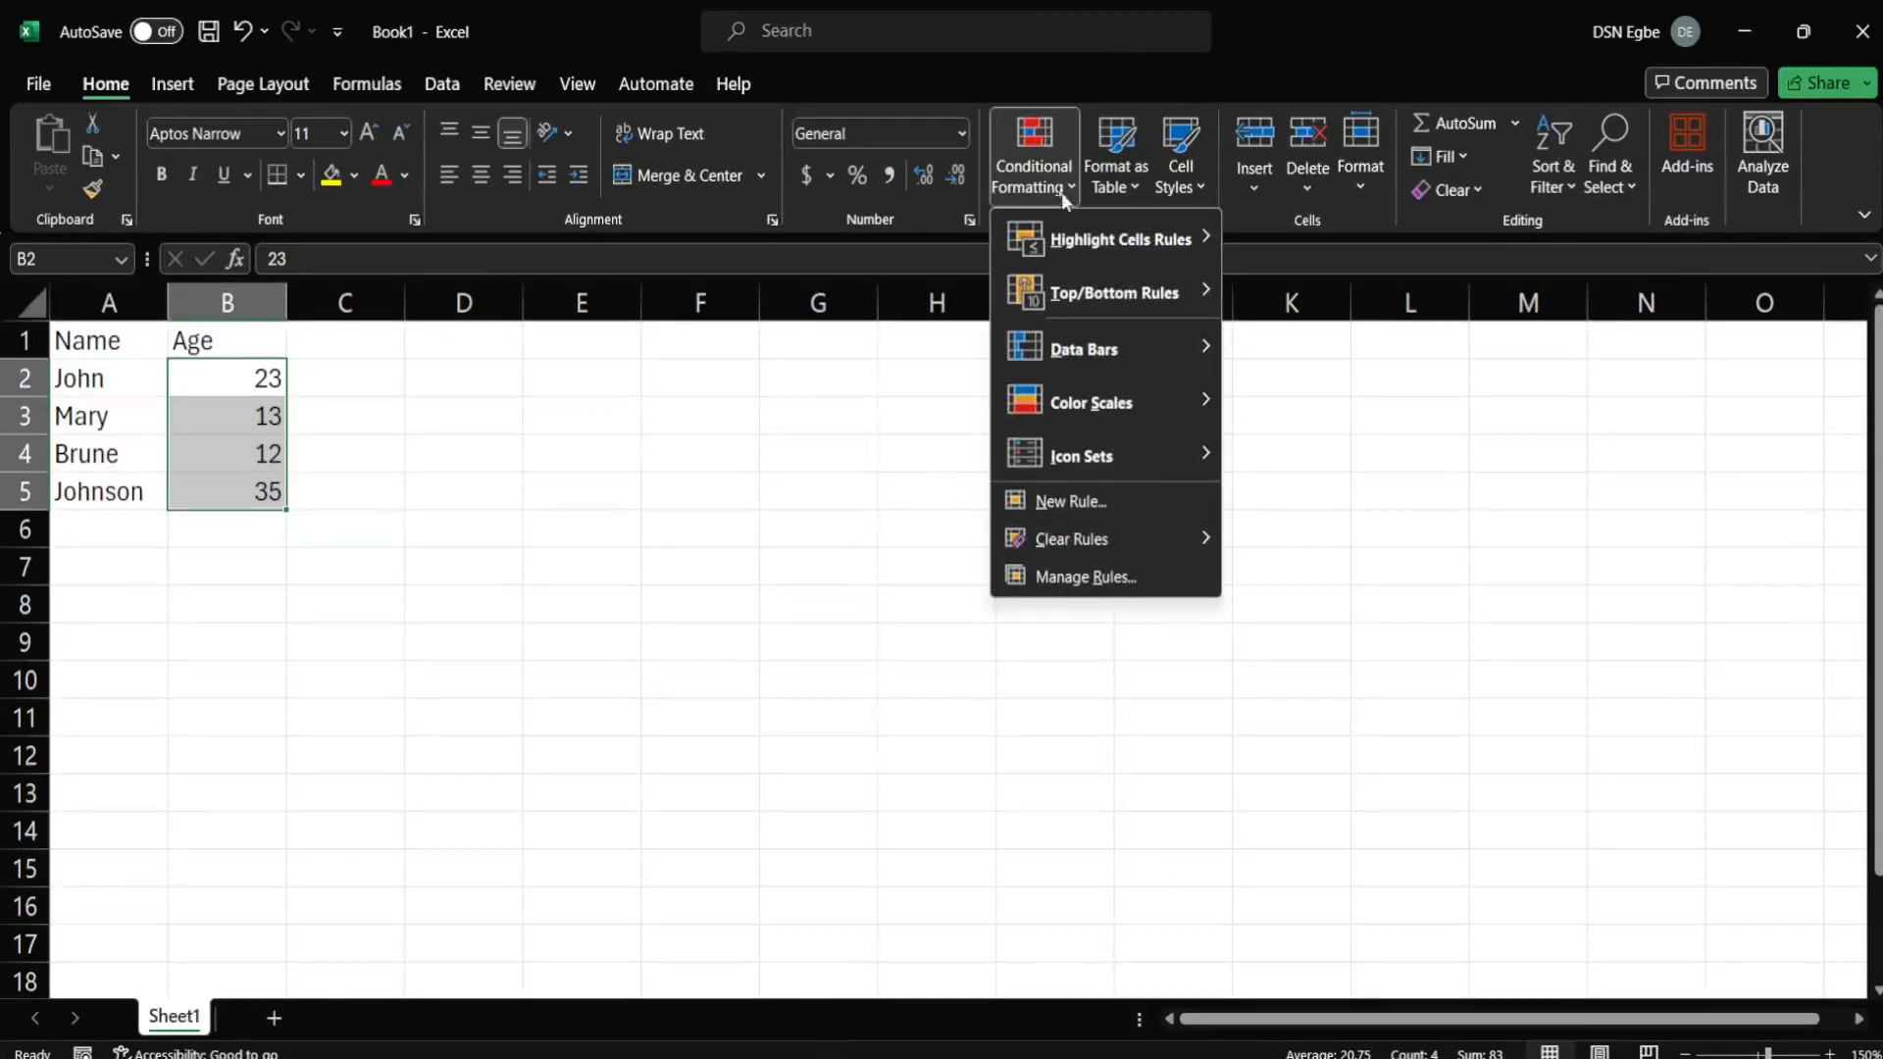
mouse_move(1098, 255)
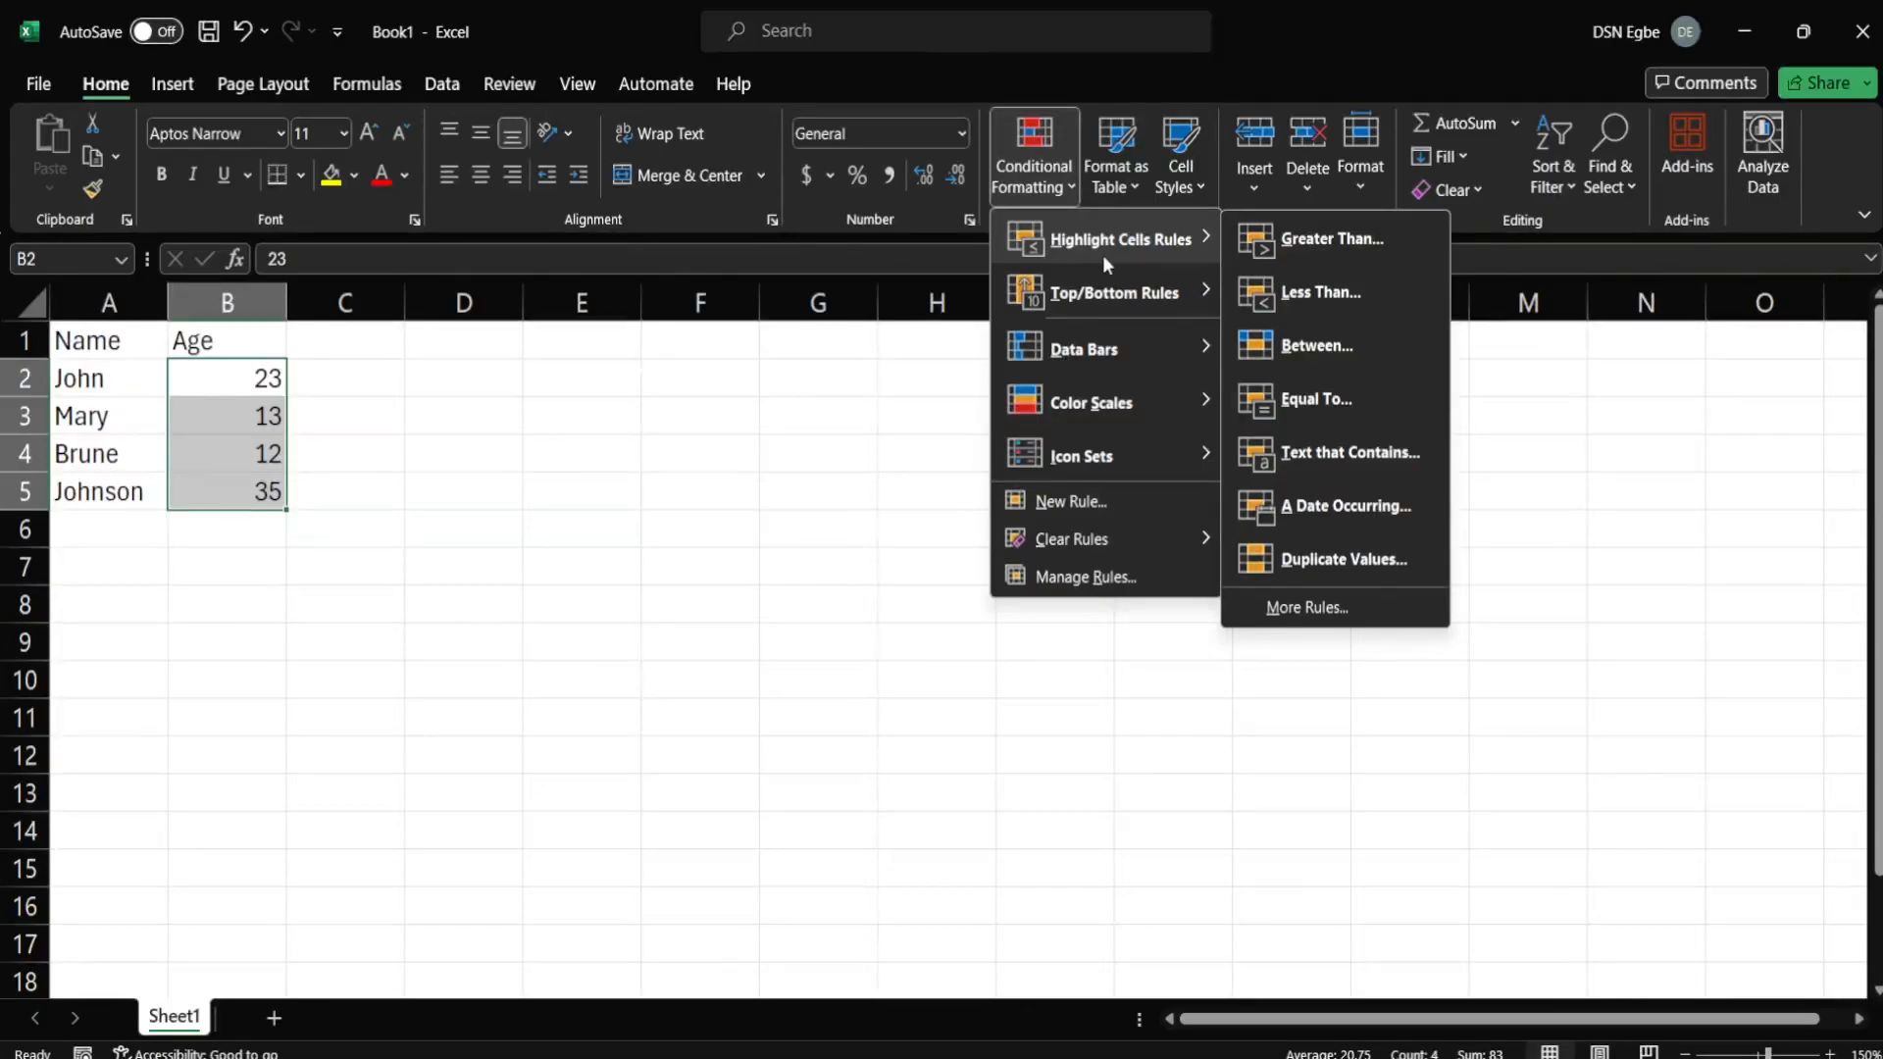
Add a Greater Than 18 rule using Green Fill with Dark Green Text.
left_click(1365, 252)
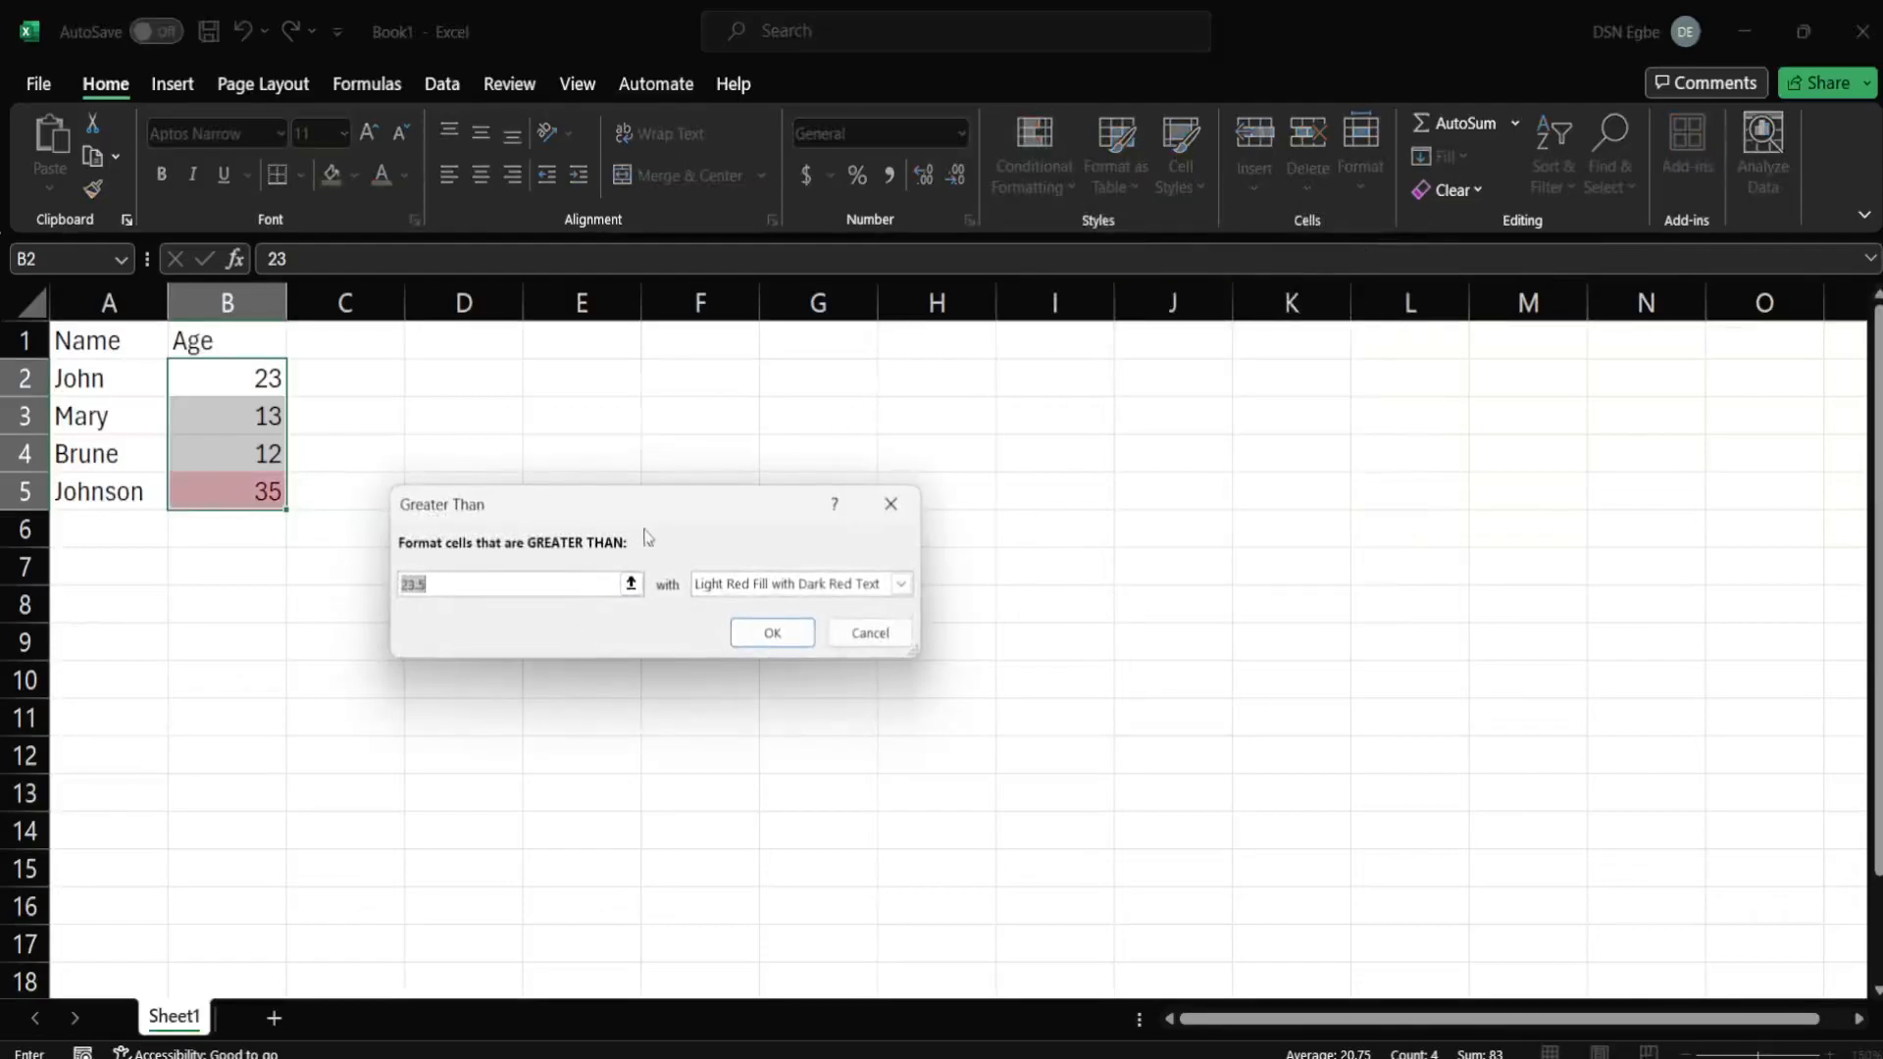
left_click_drag(671, 504, 963, 466)
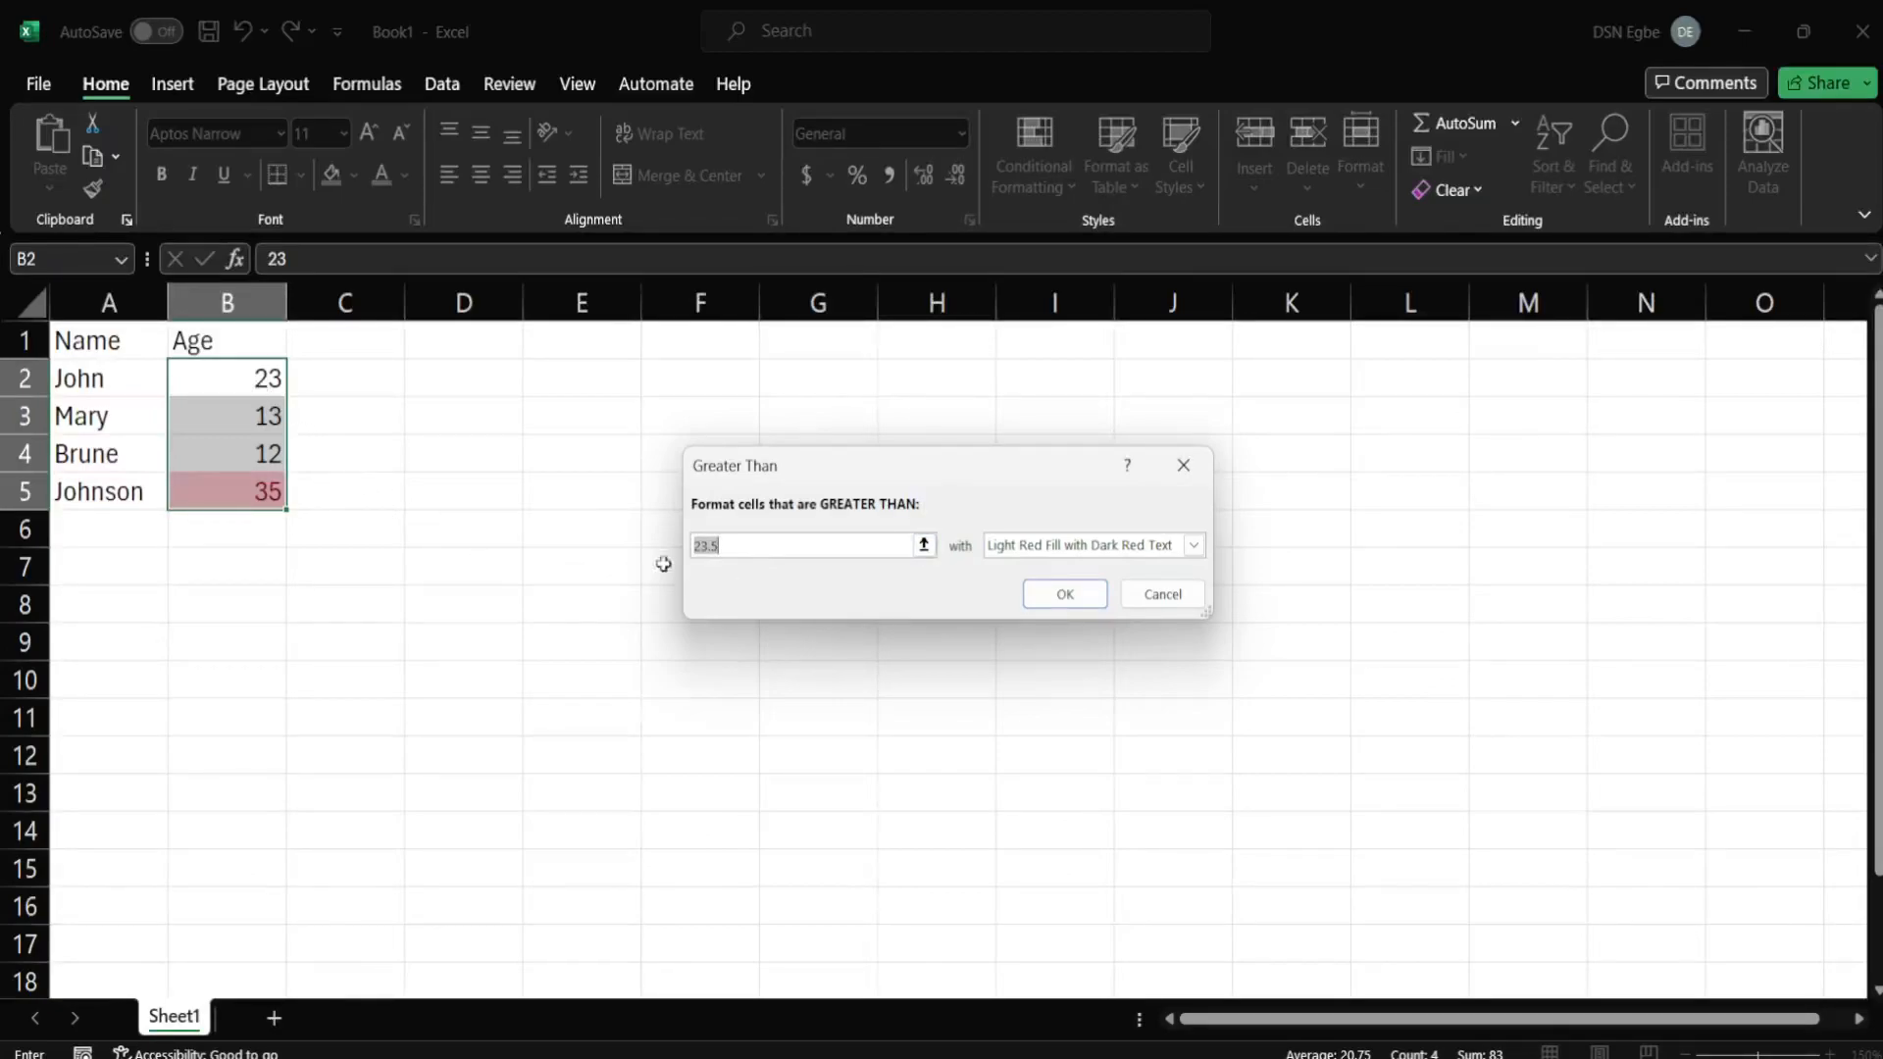
key("BackSpace")
type("18")
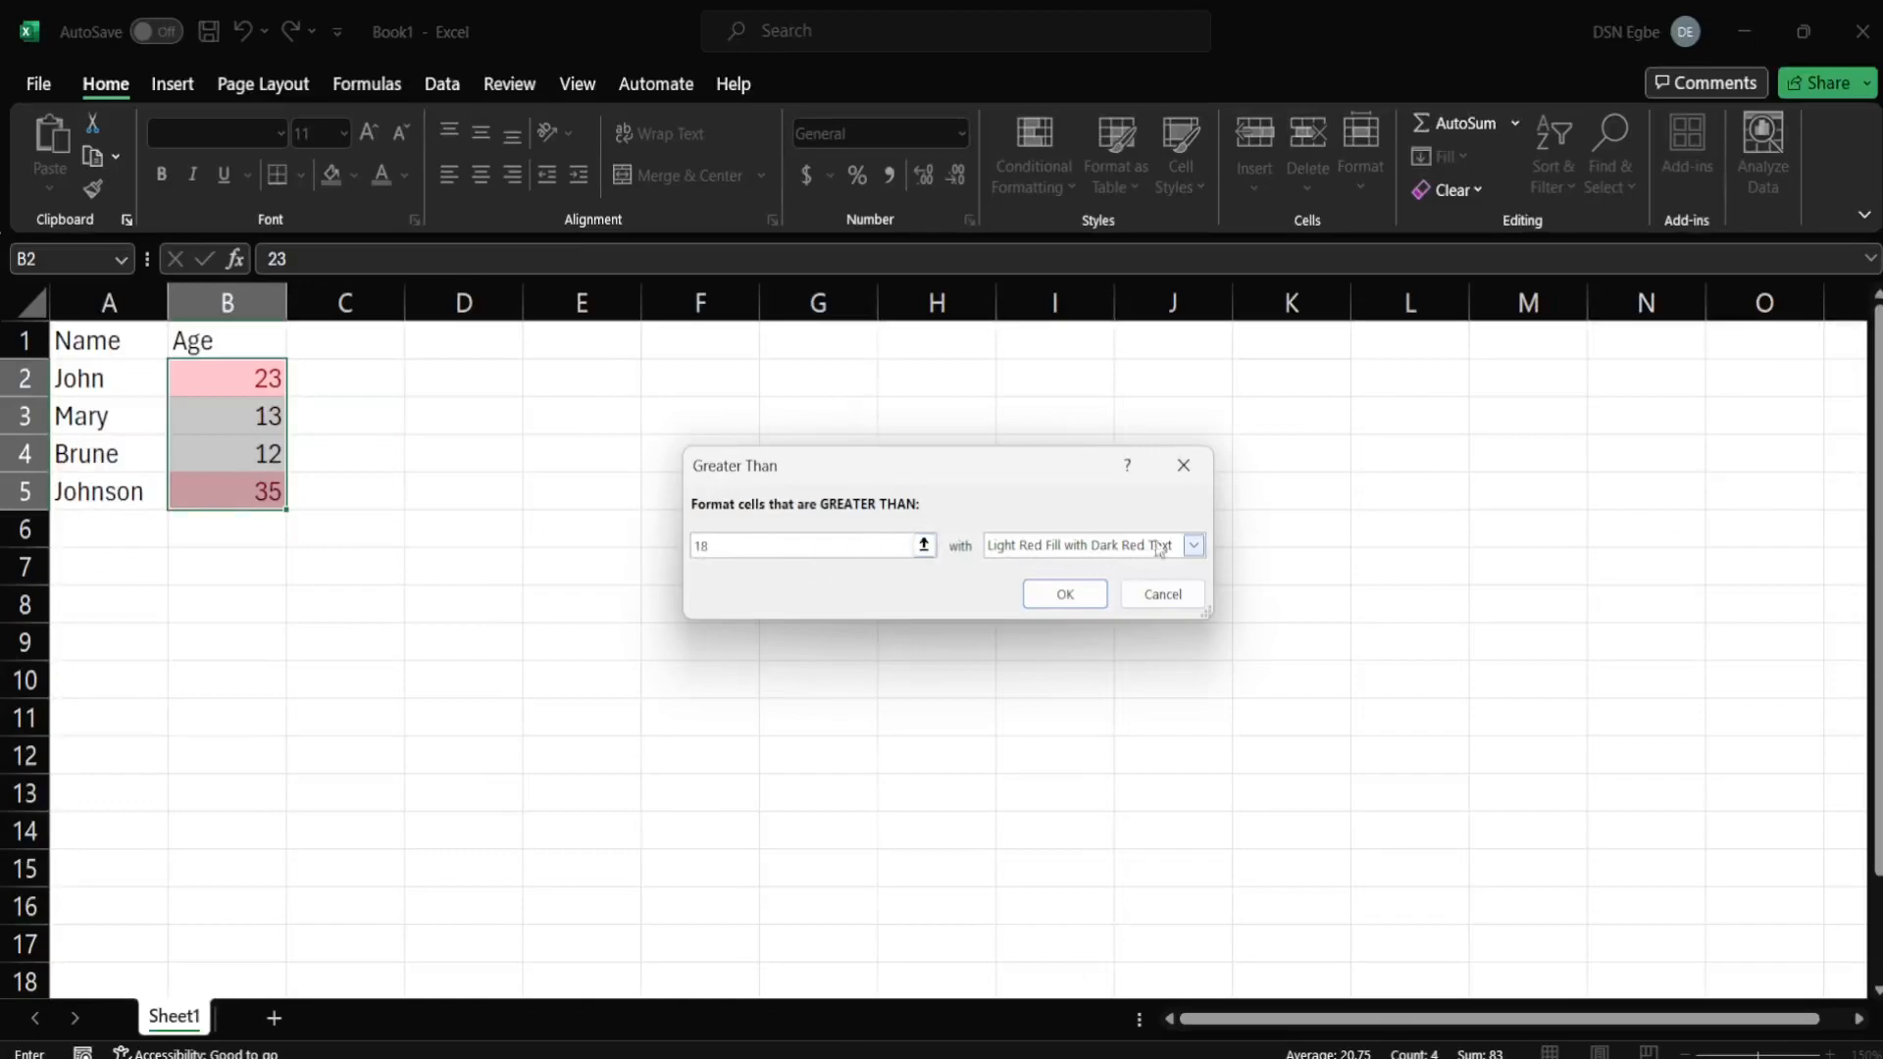
left_click(1199, 544)
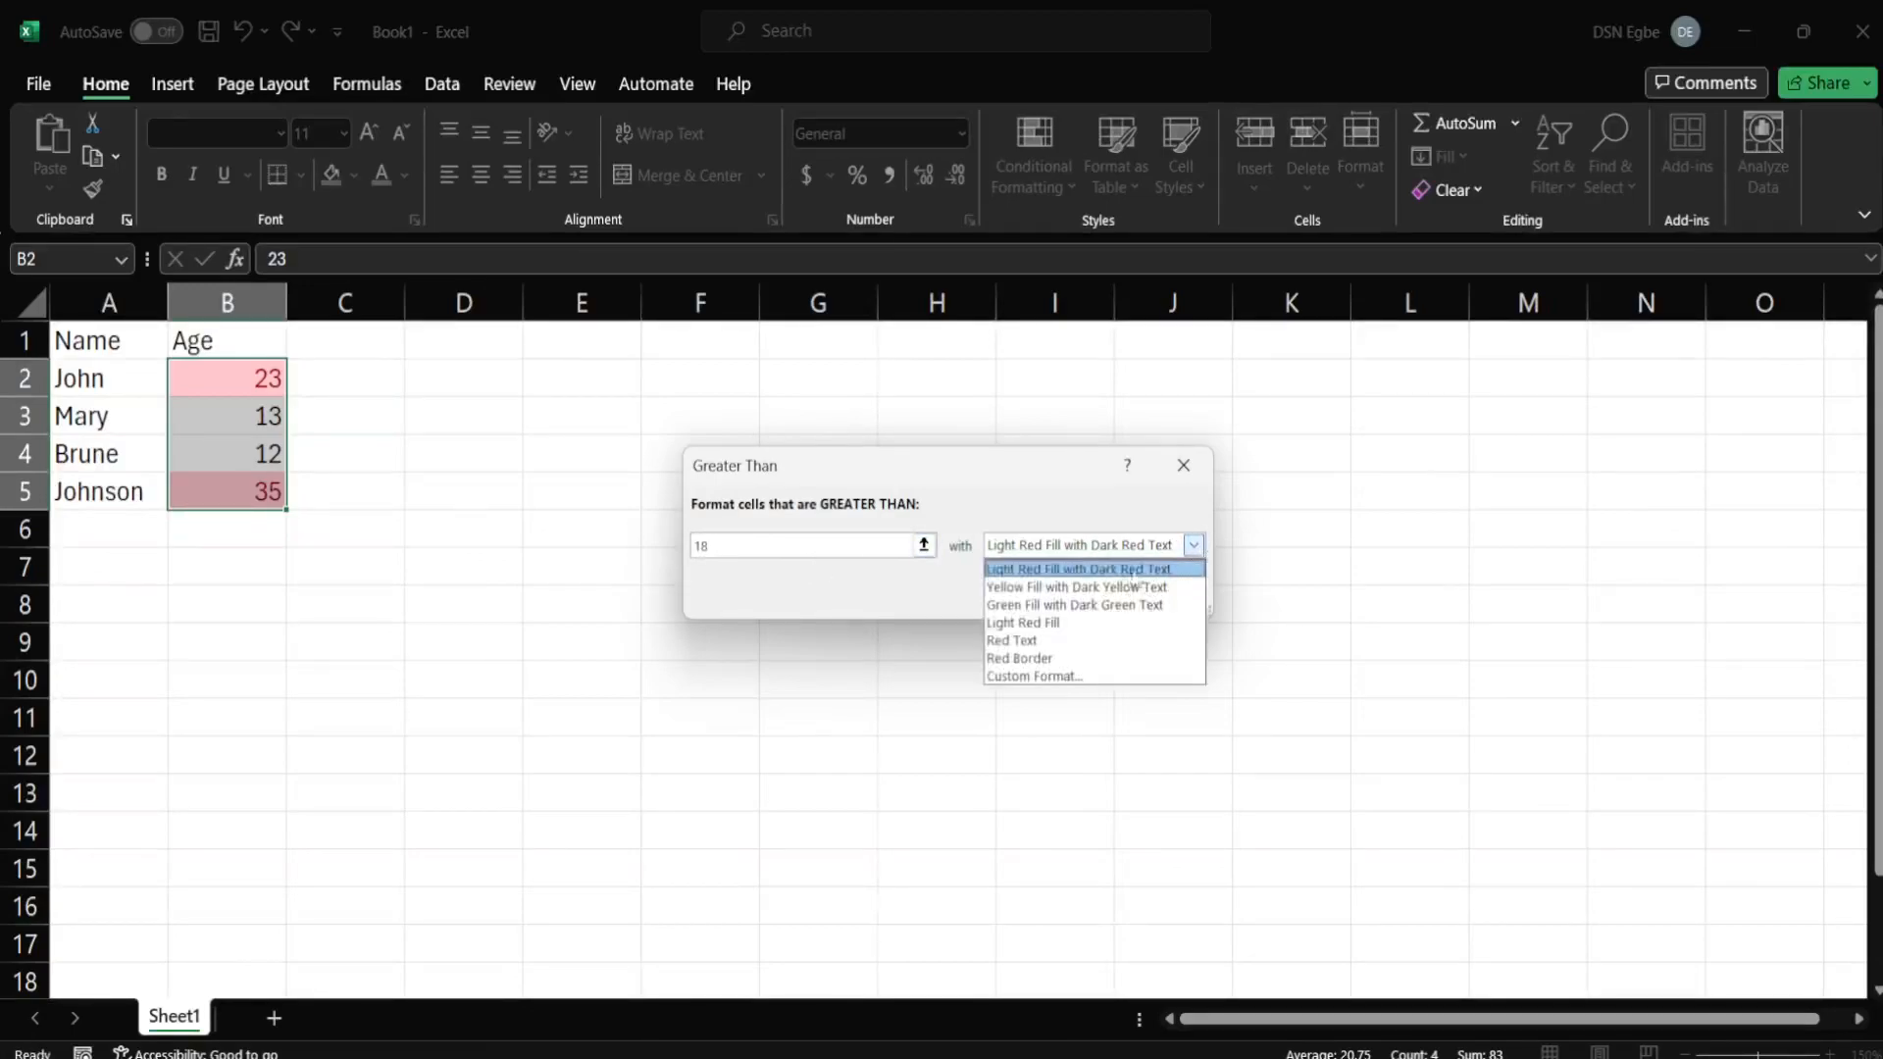
left_click(1078, 605)
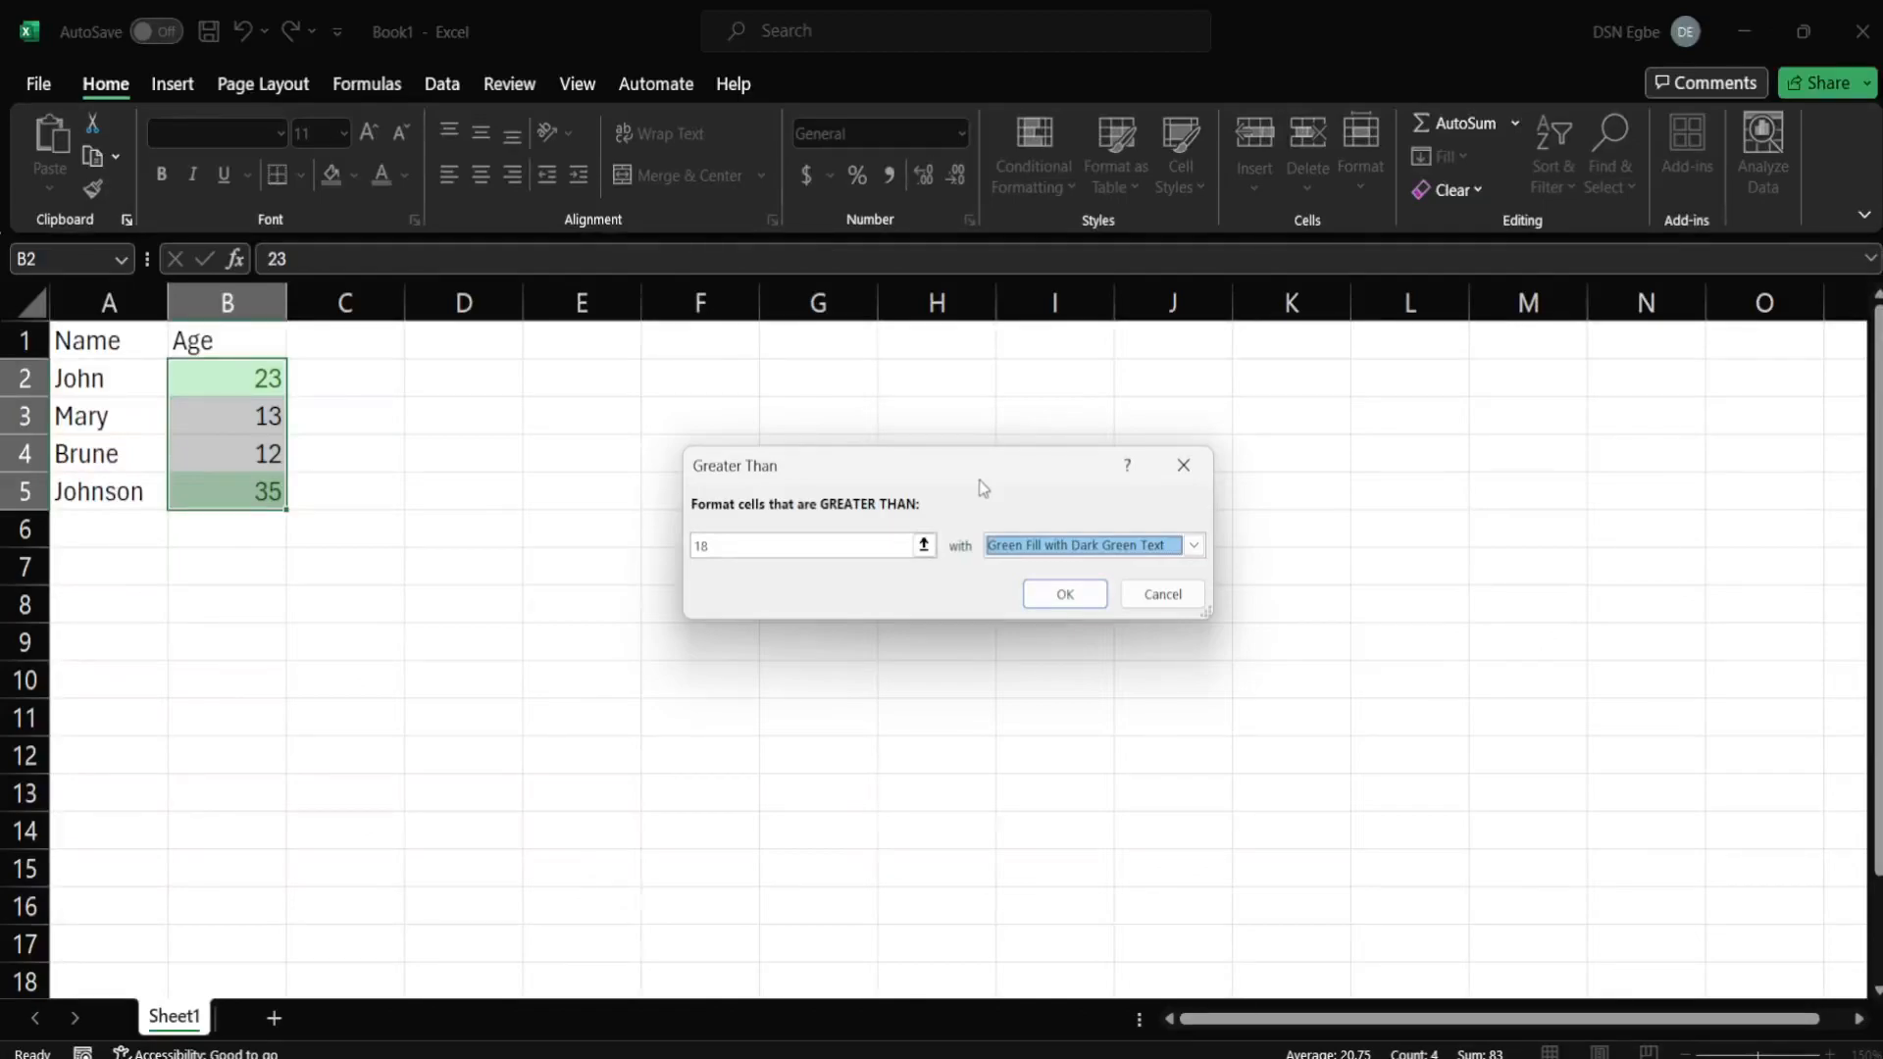
left_click(1075, 600)
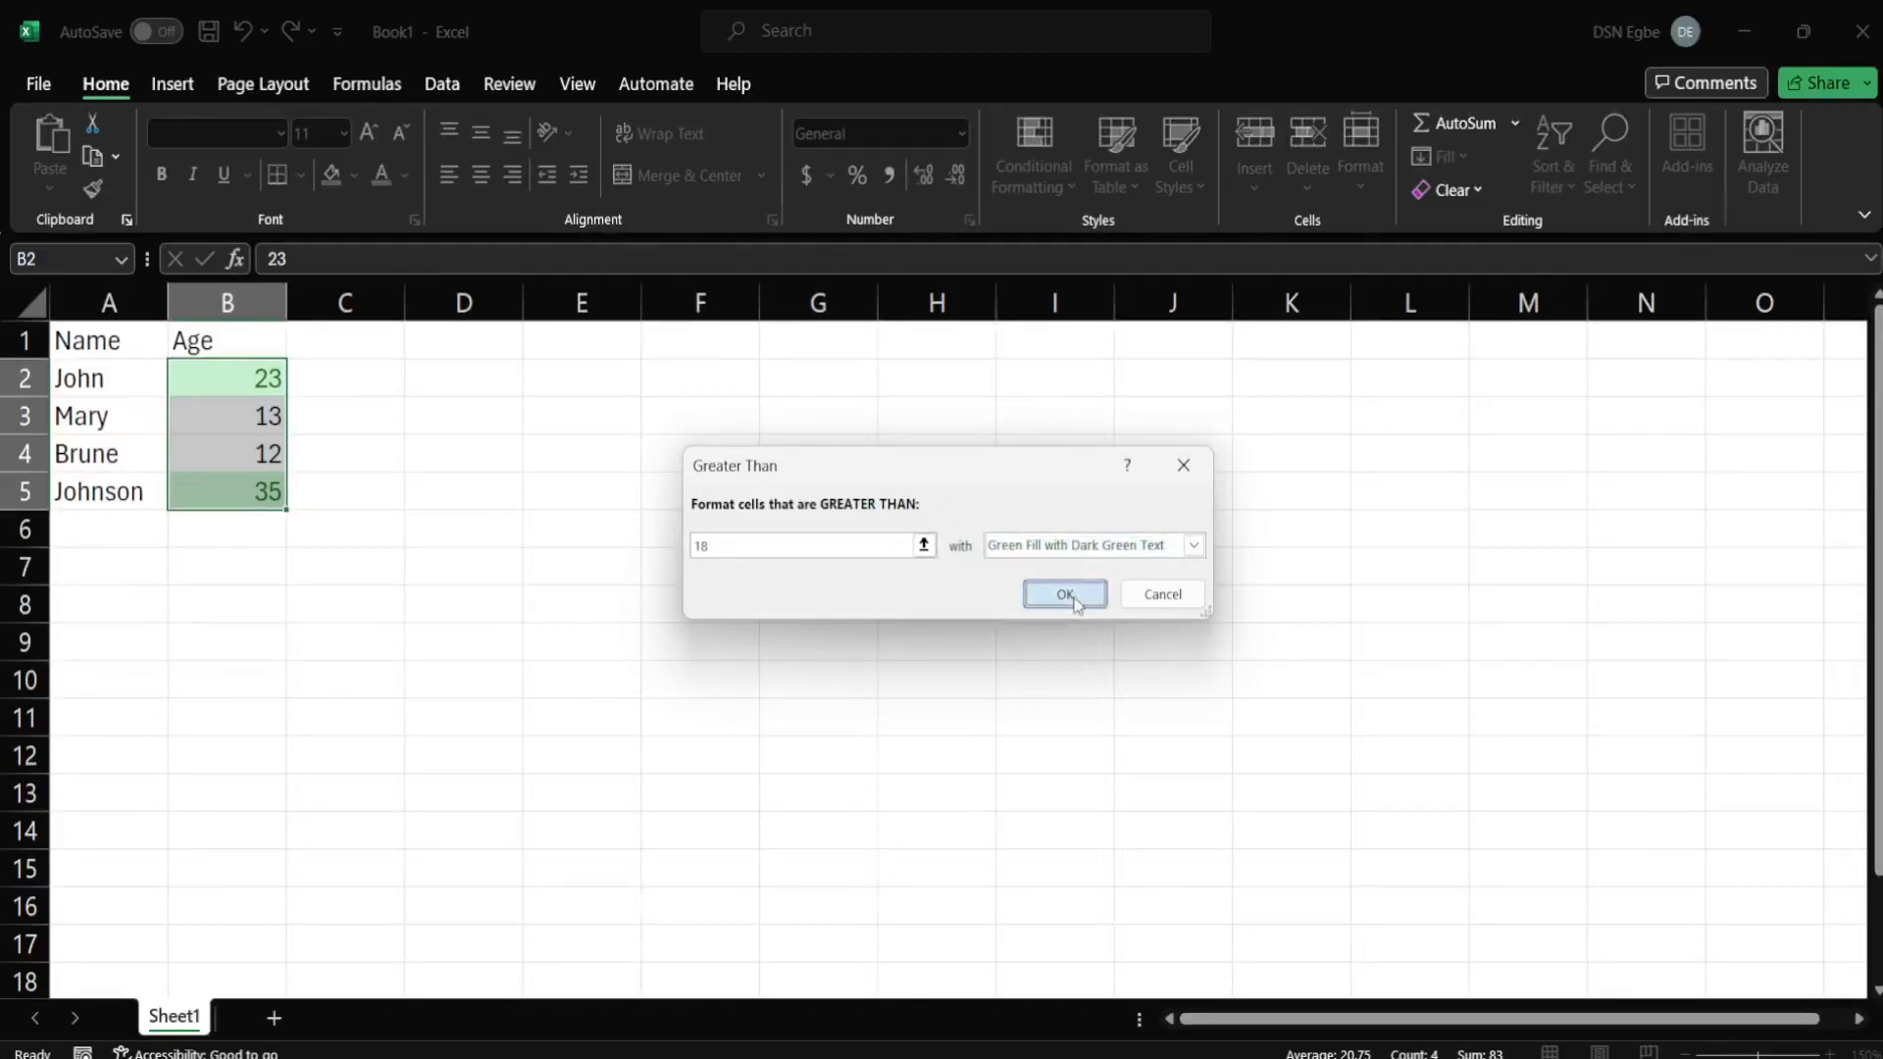
left_click(416, 555)
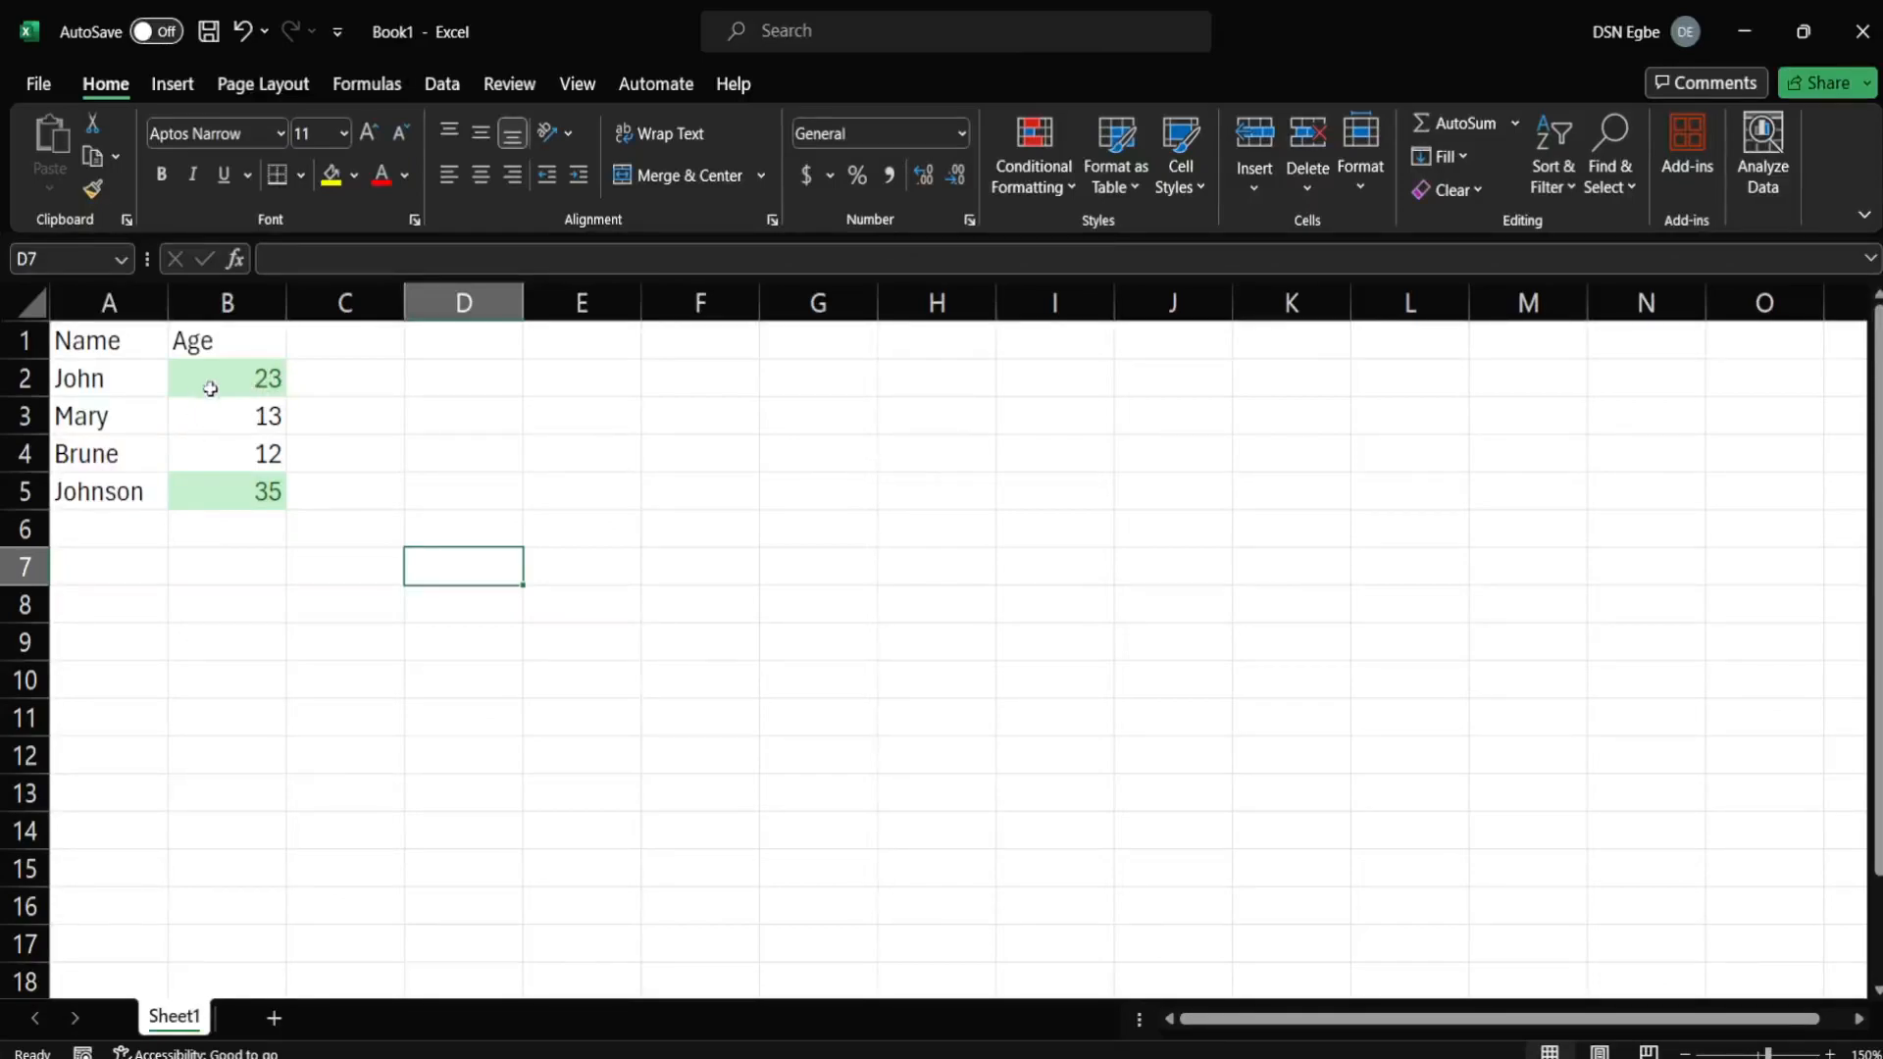
Add a Less Than 18 rule on B2:B5 so 13 and 12 get red fill.
left_click_drag(215, 377, 244, 486)
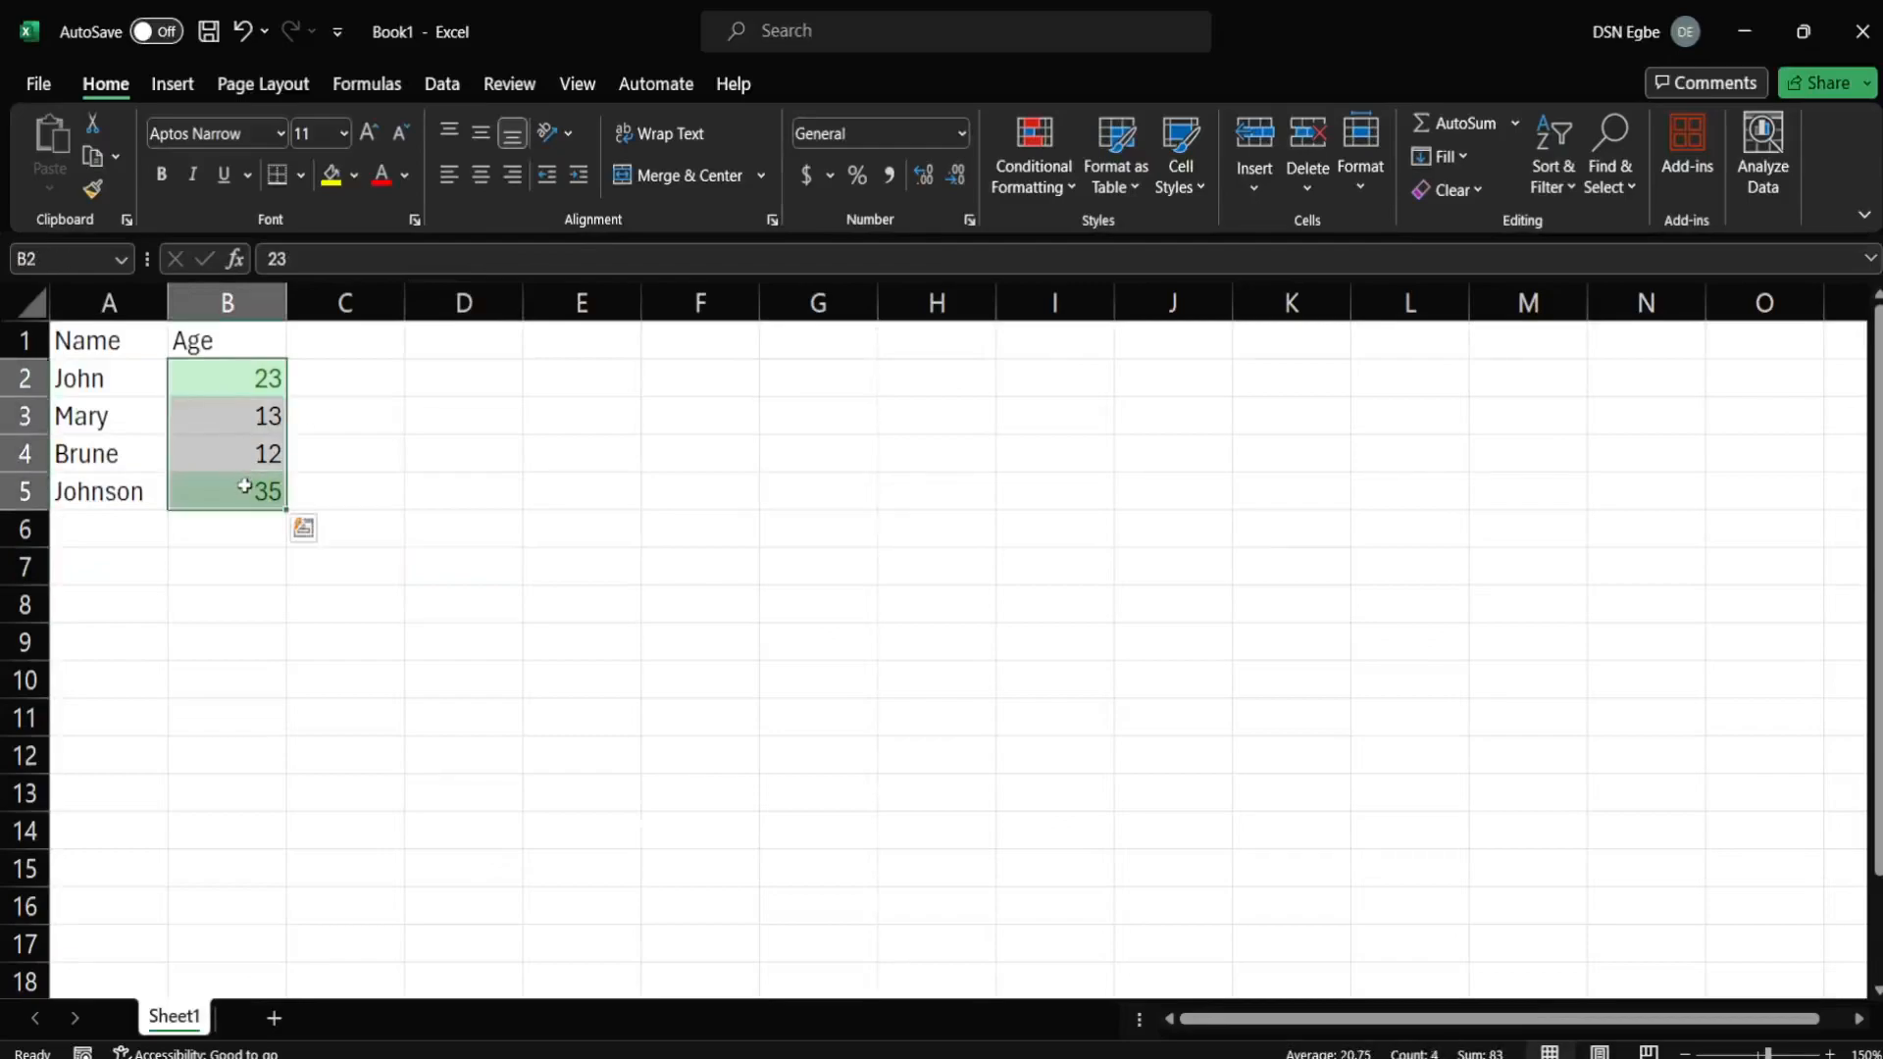
left_click(1057, 185)
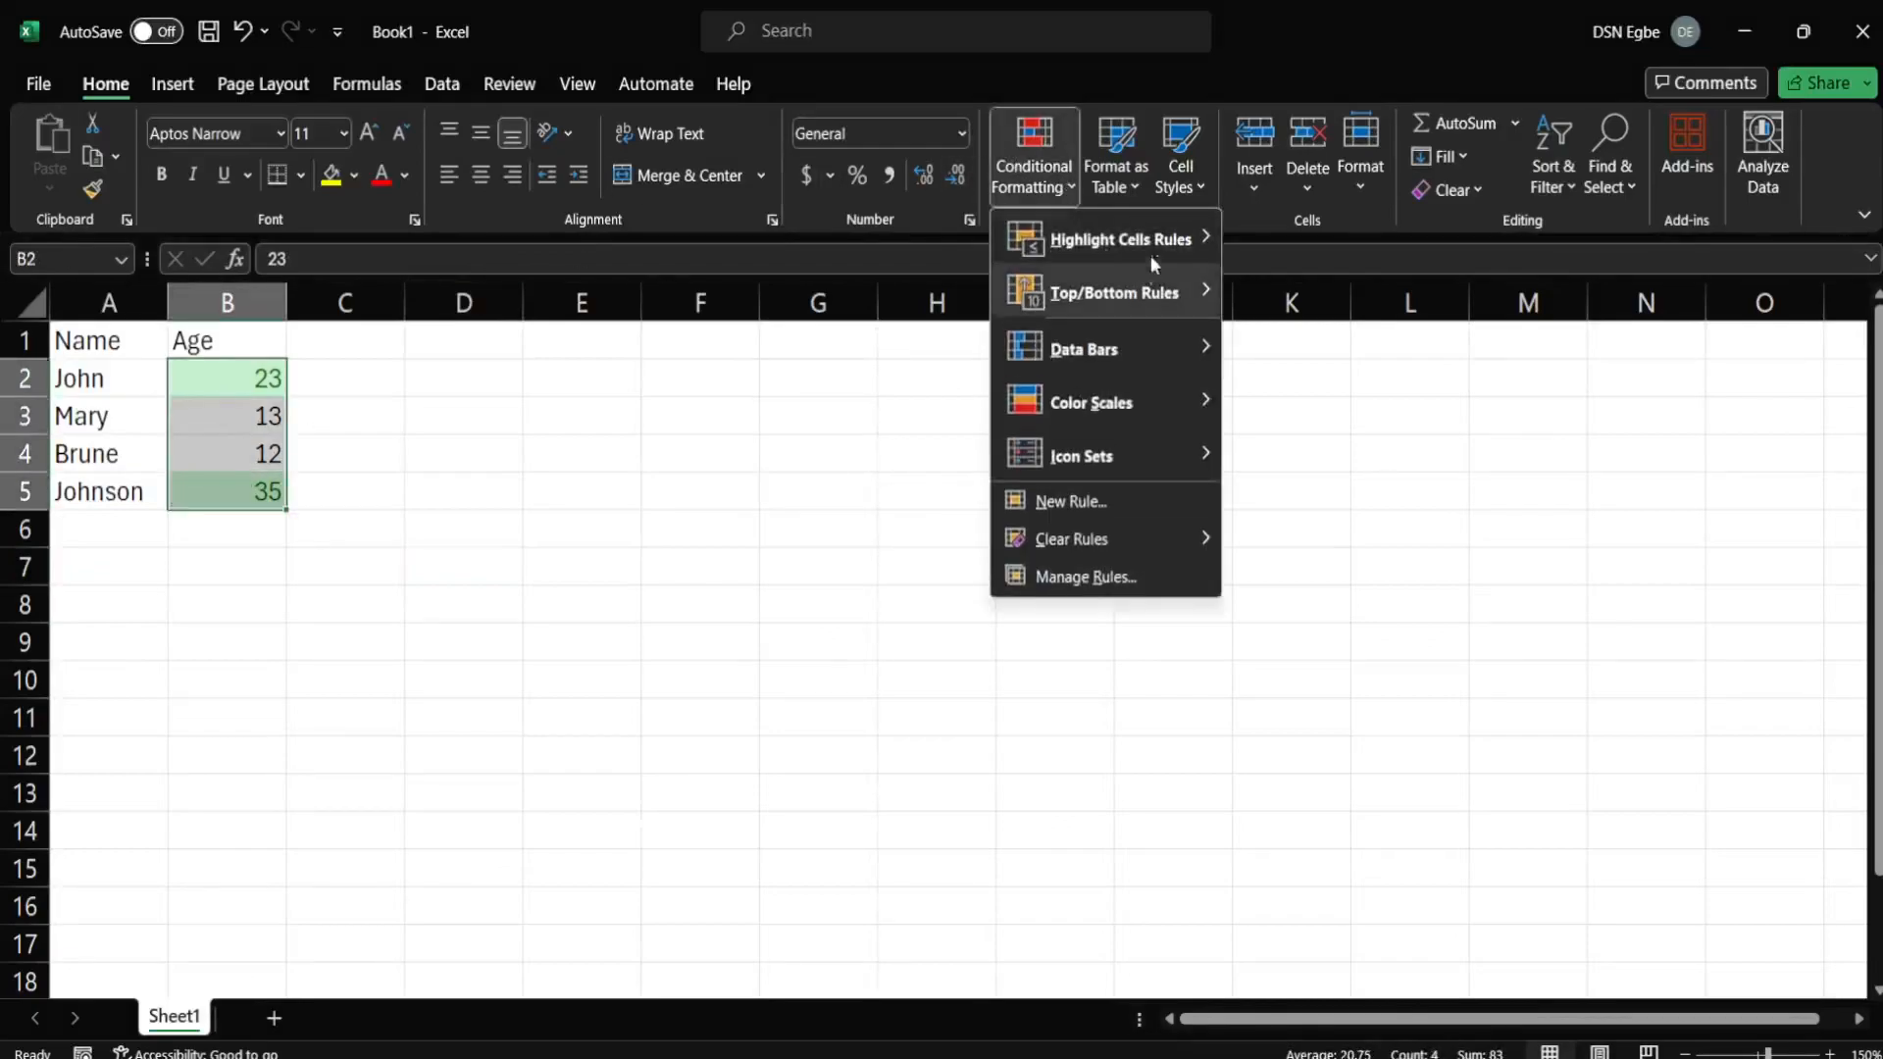
mouse_move(1162, 238)
left_click(1305, 289)
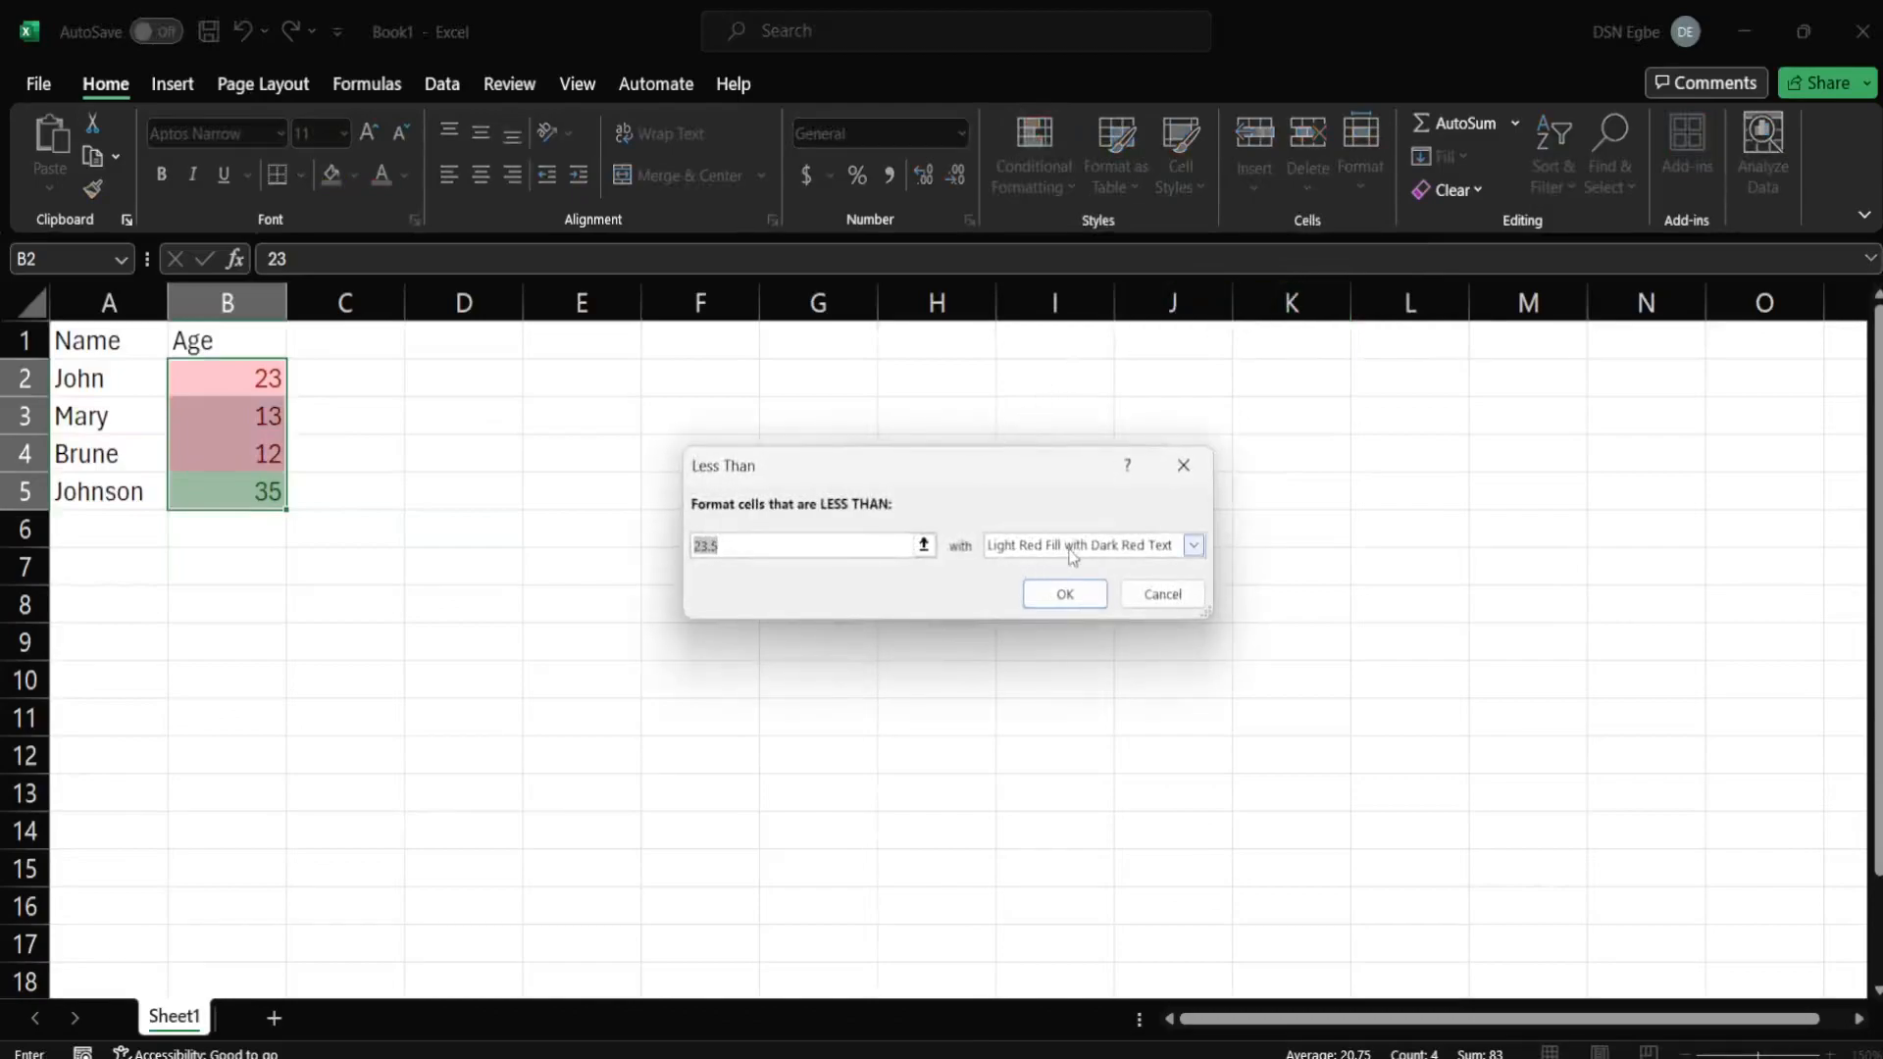
type("18")
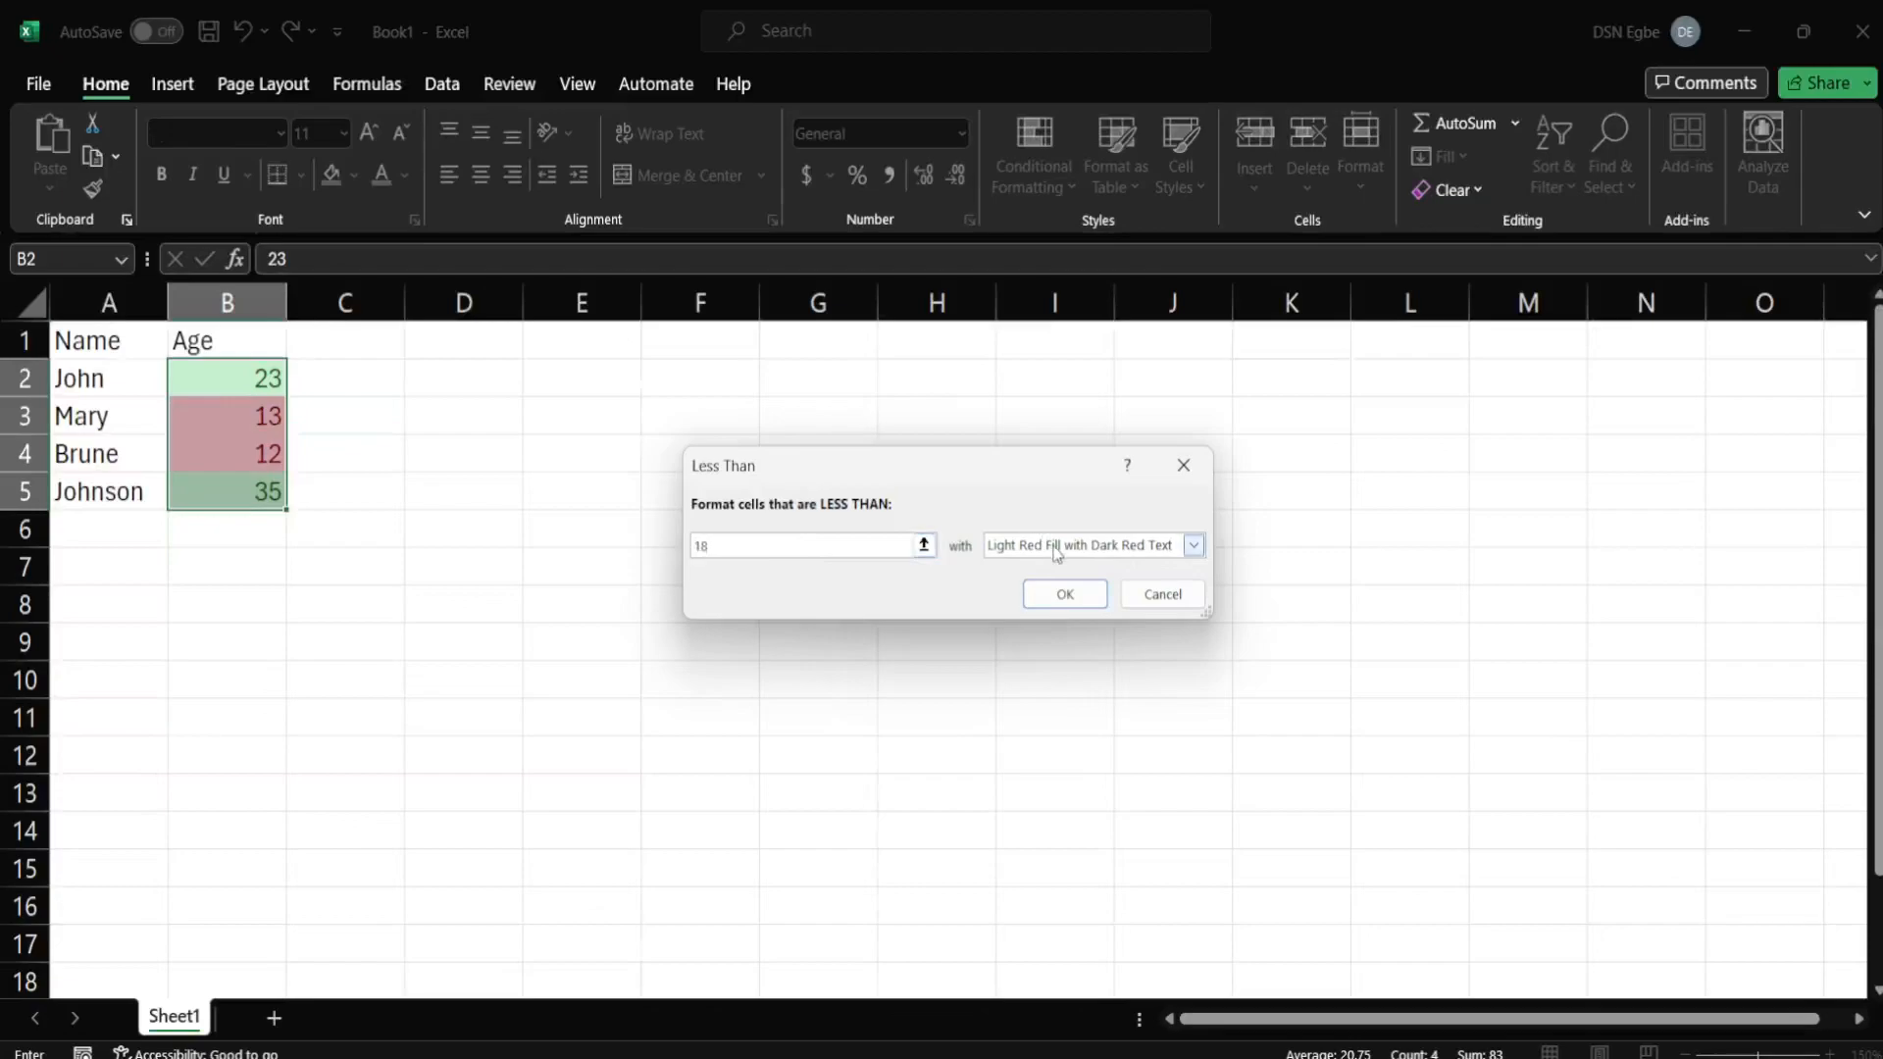
left_click(1071, 596)
left_click(505, 406)
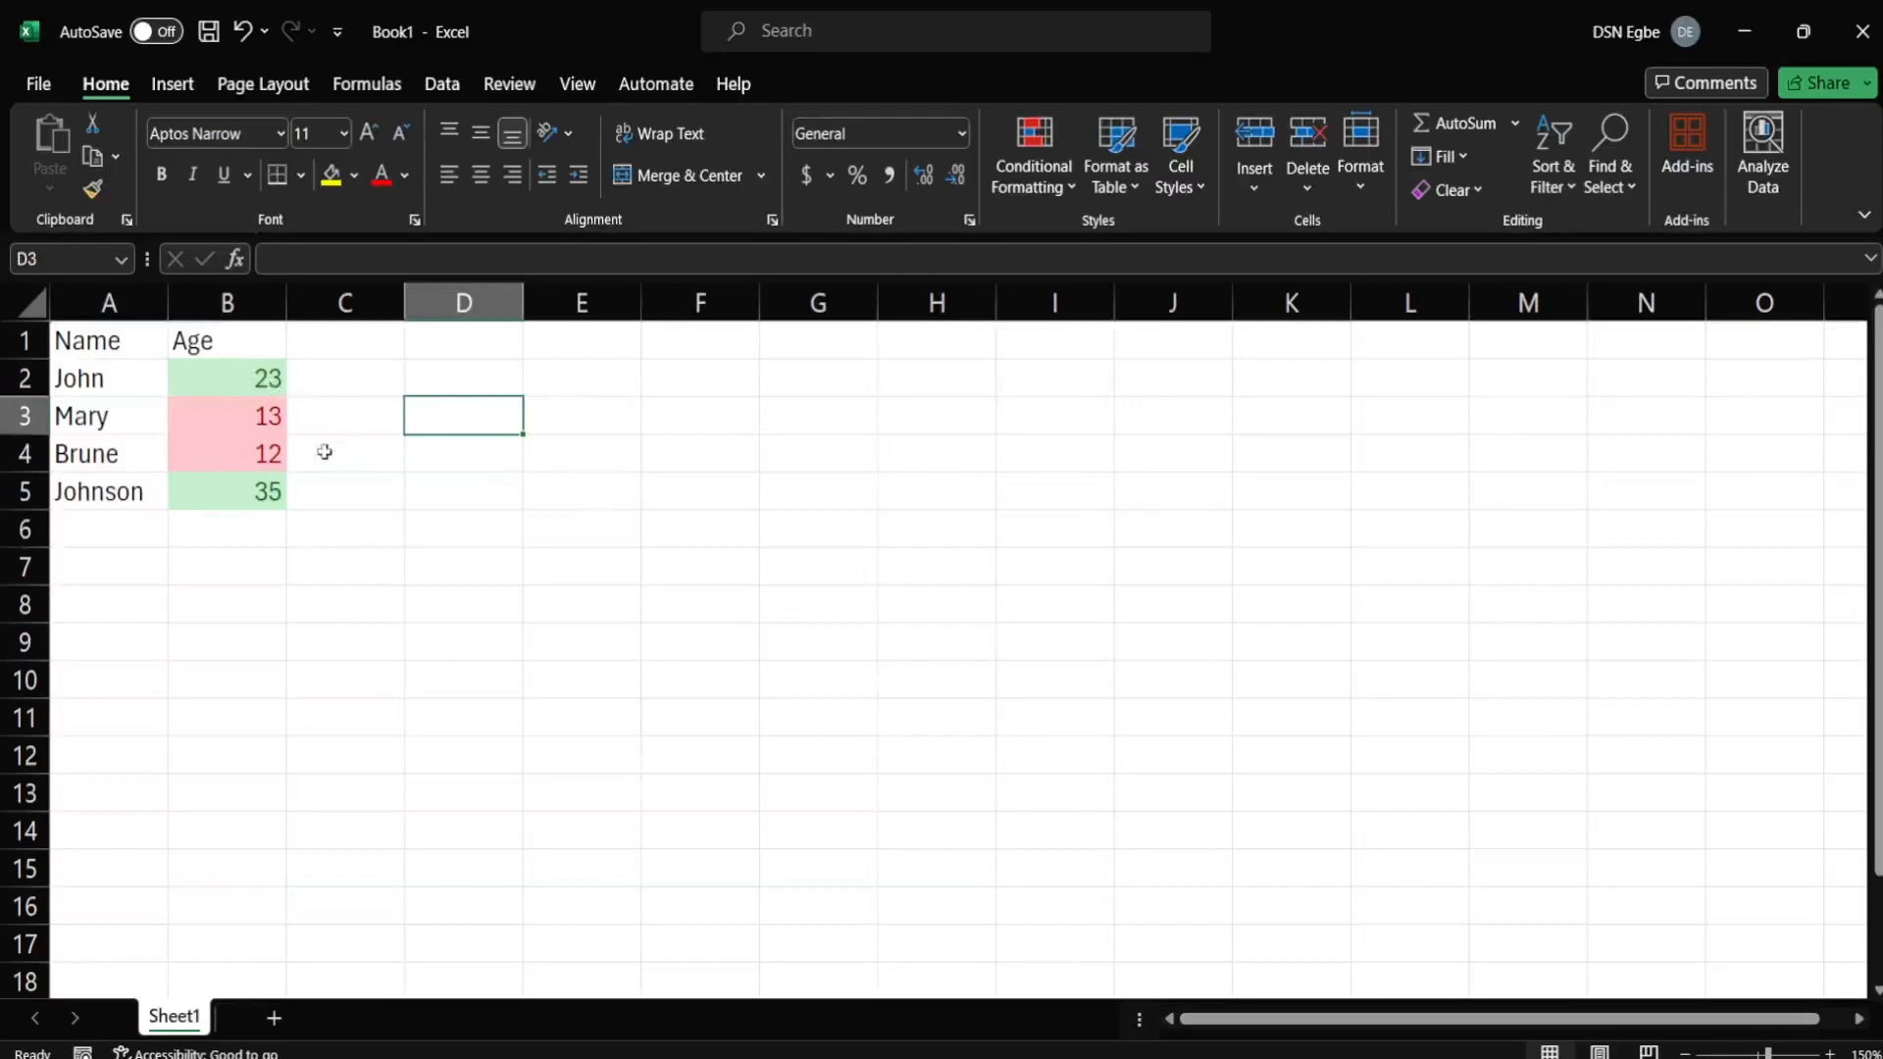
left_click(279, 586)
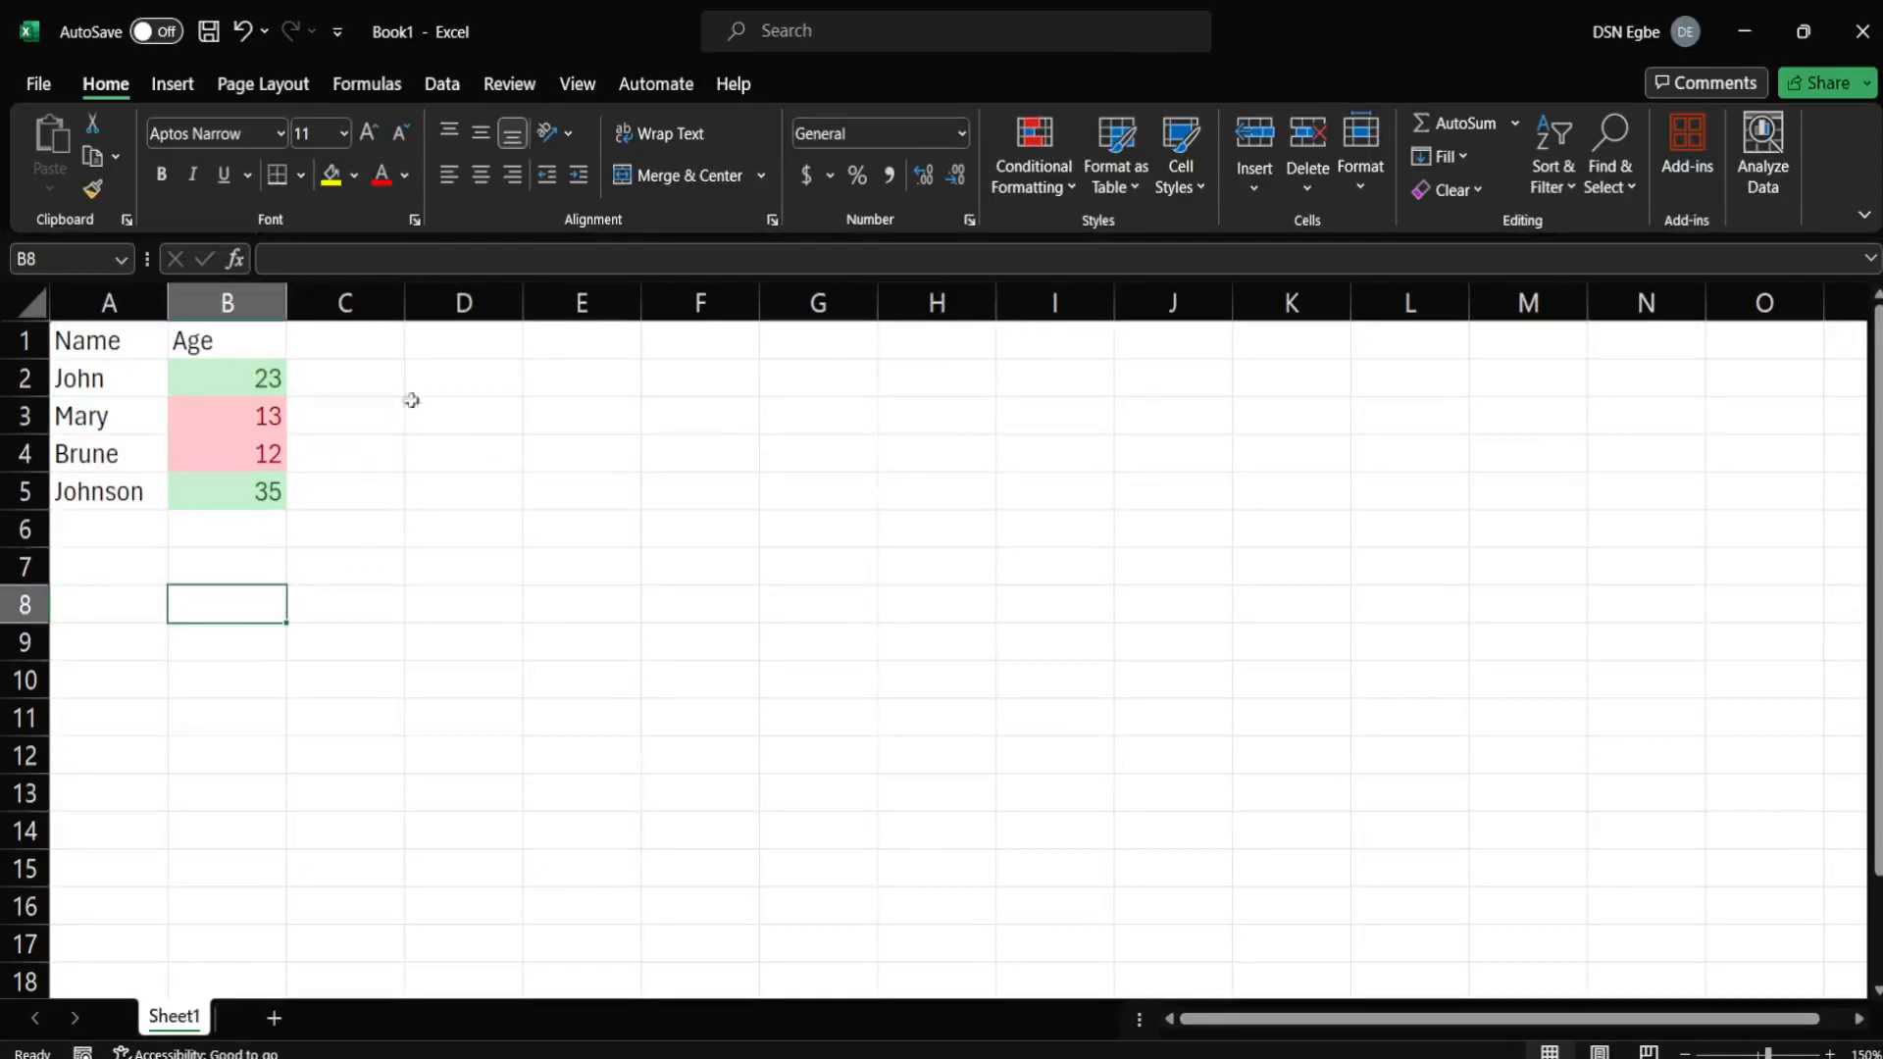
left_click(1055, 200)
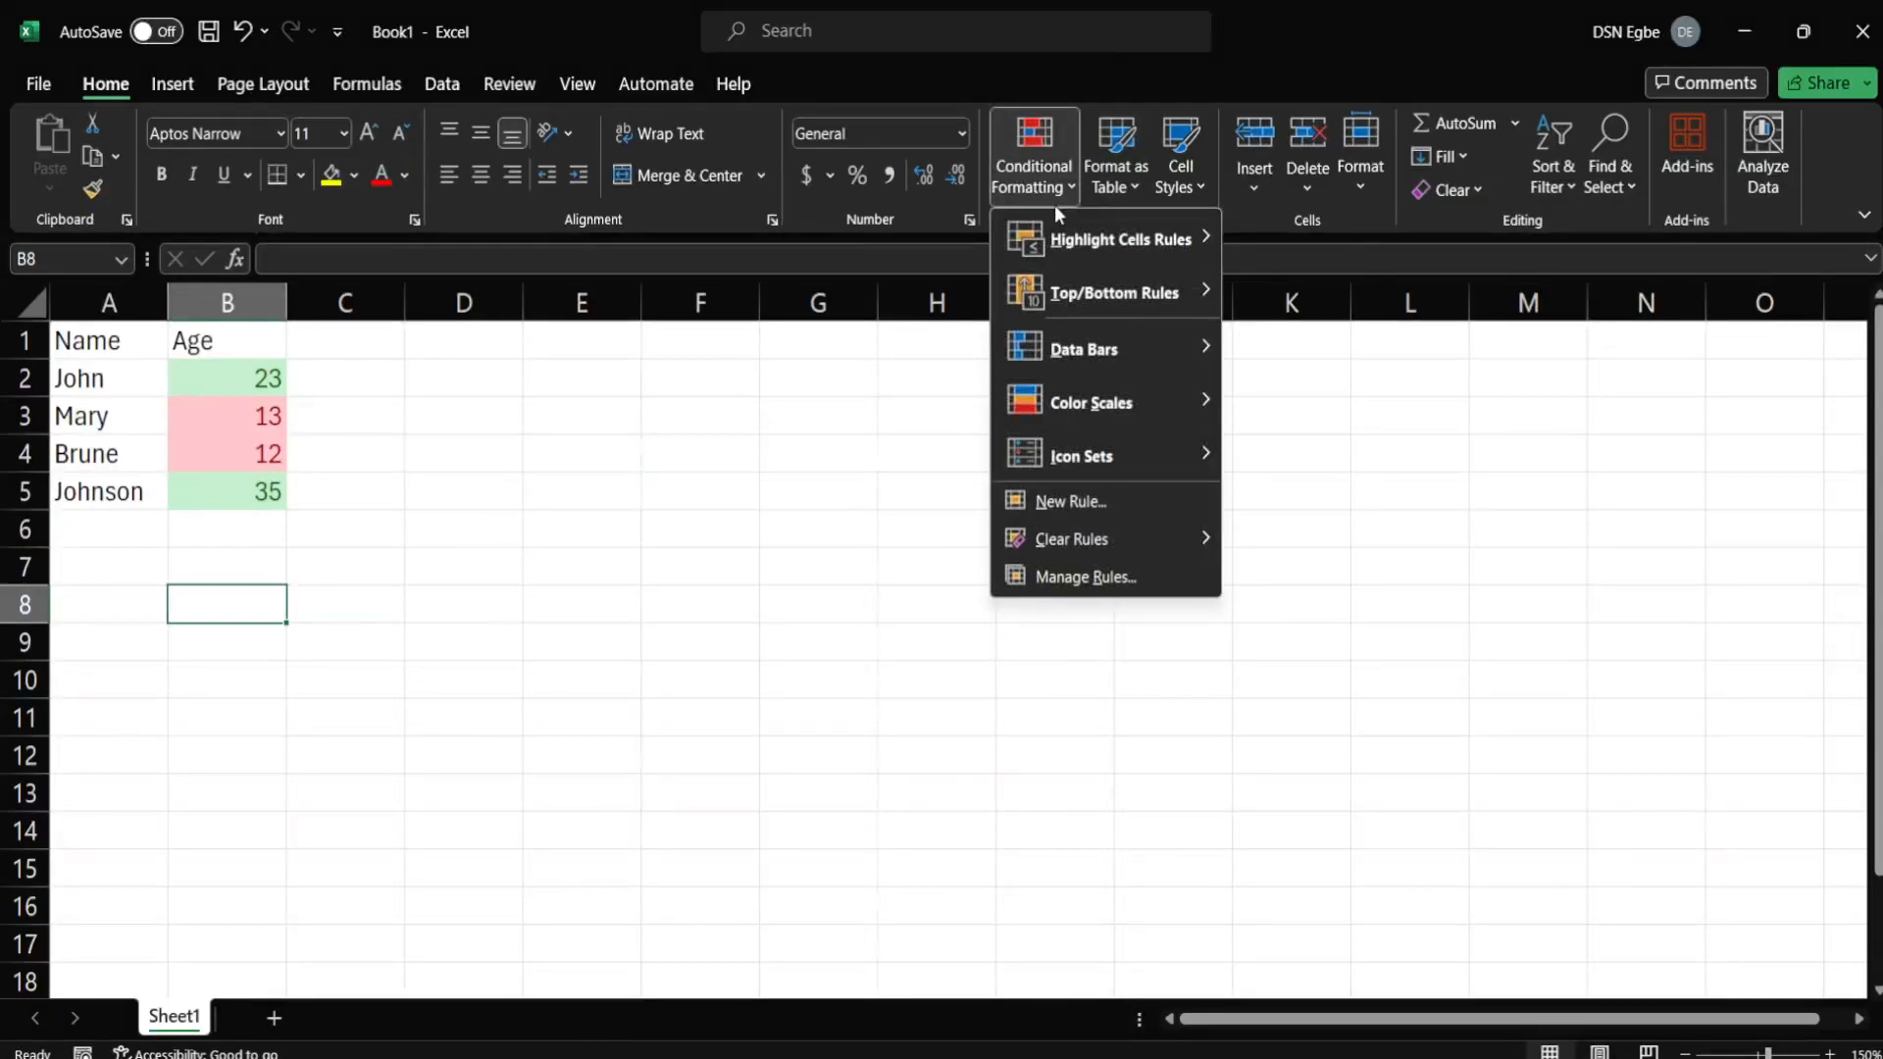
mouse_move(1170, 245)
left_click(327, 367)
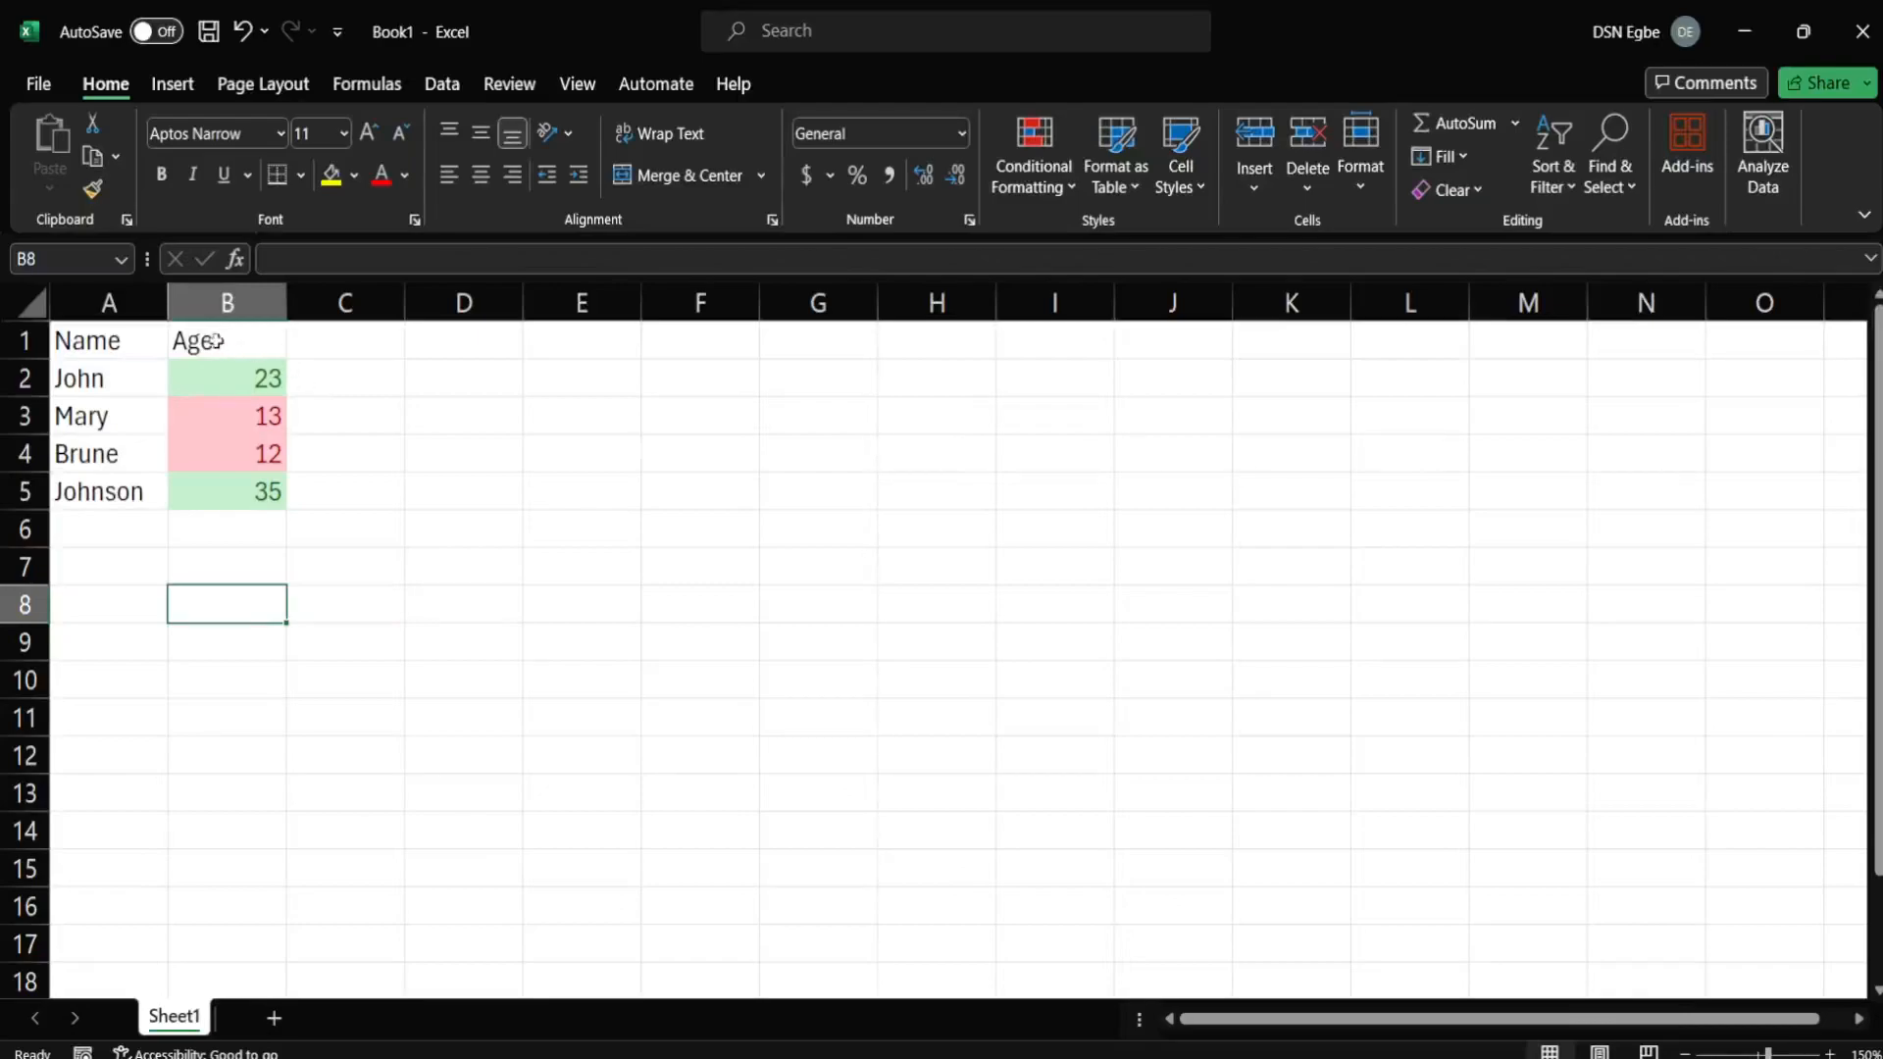
Enter a new name with age 18 in row 6, then select B2:B6 for formatting.
left_click(113, 532)
type("Steve")
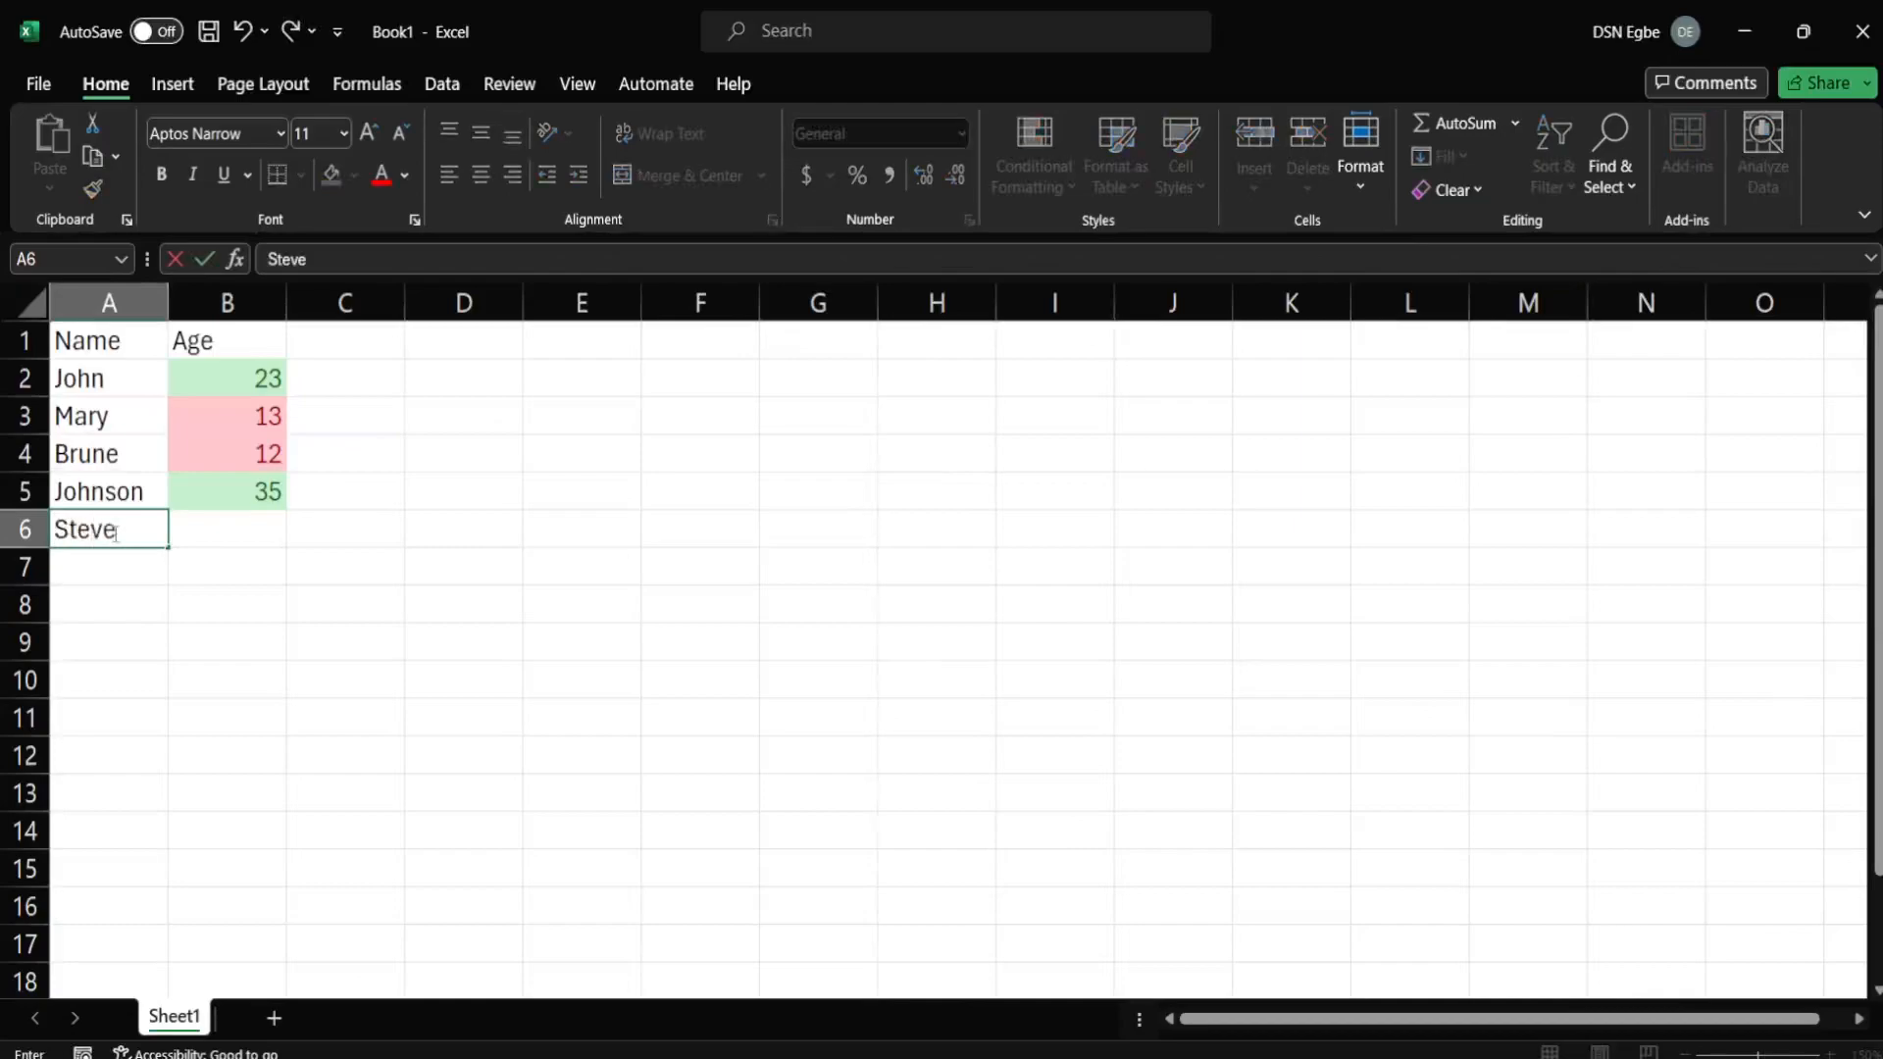
key("Tab")
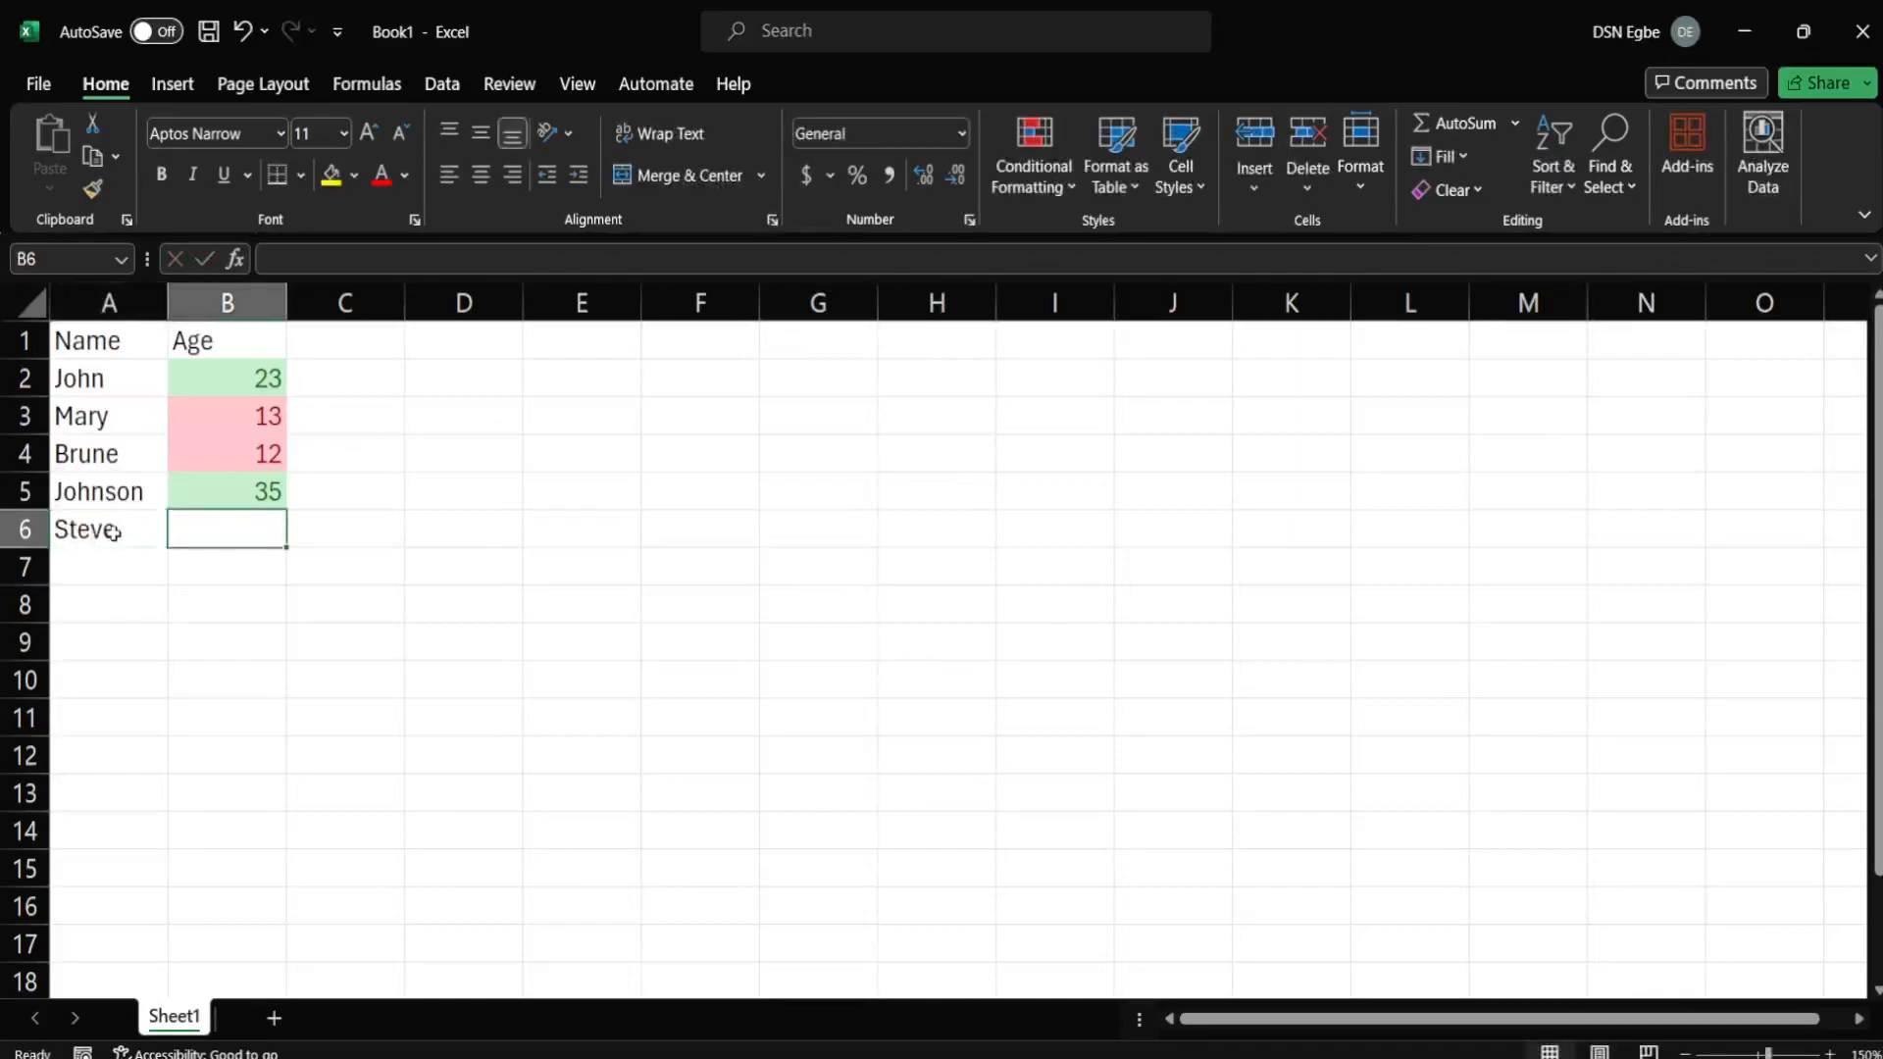
type("18")
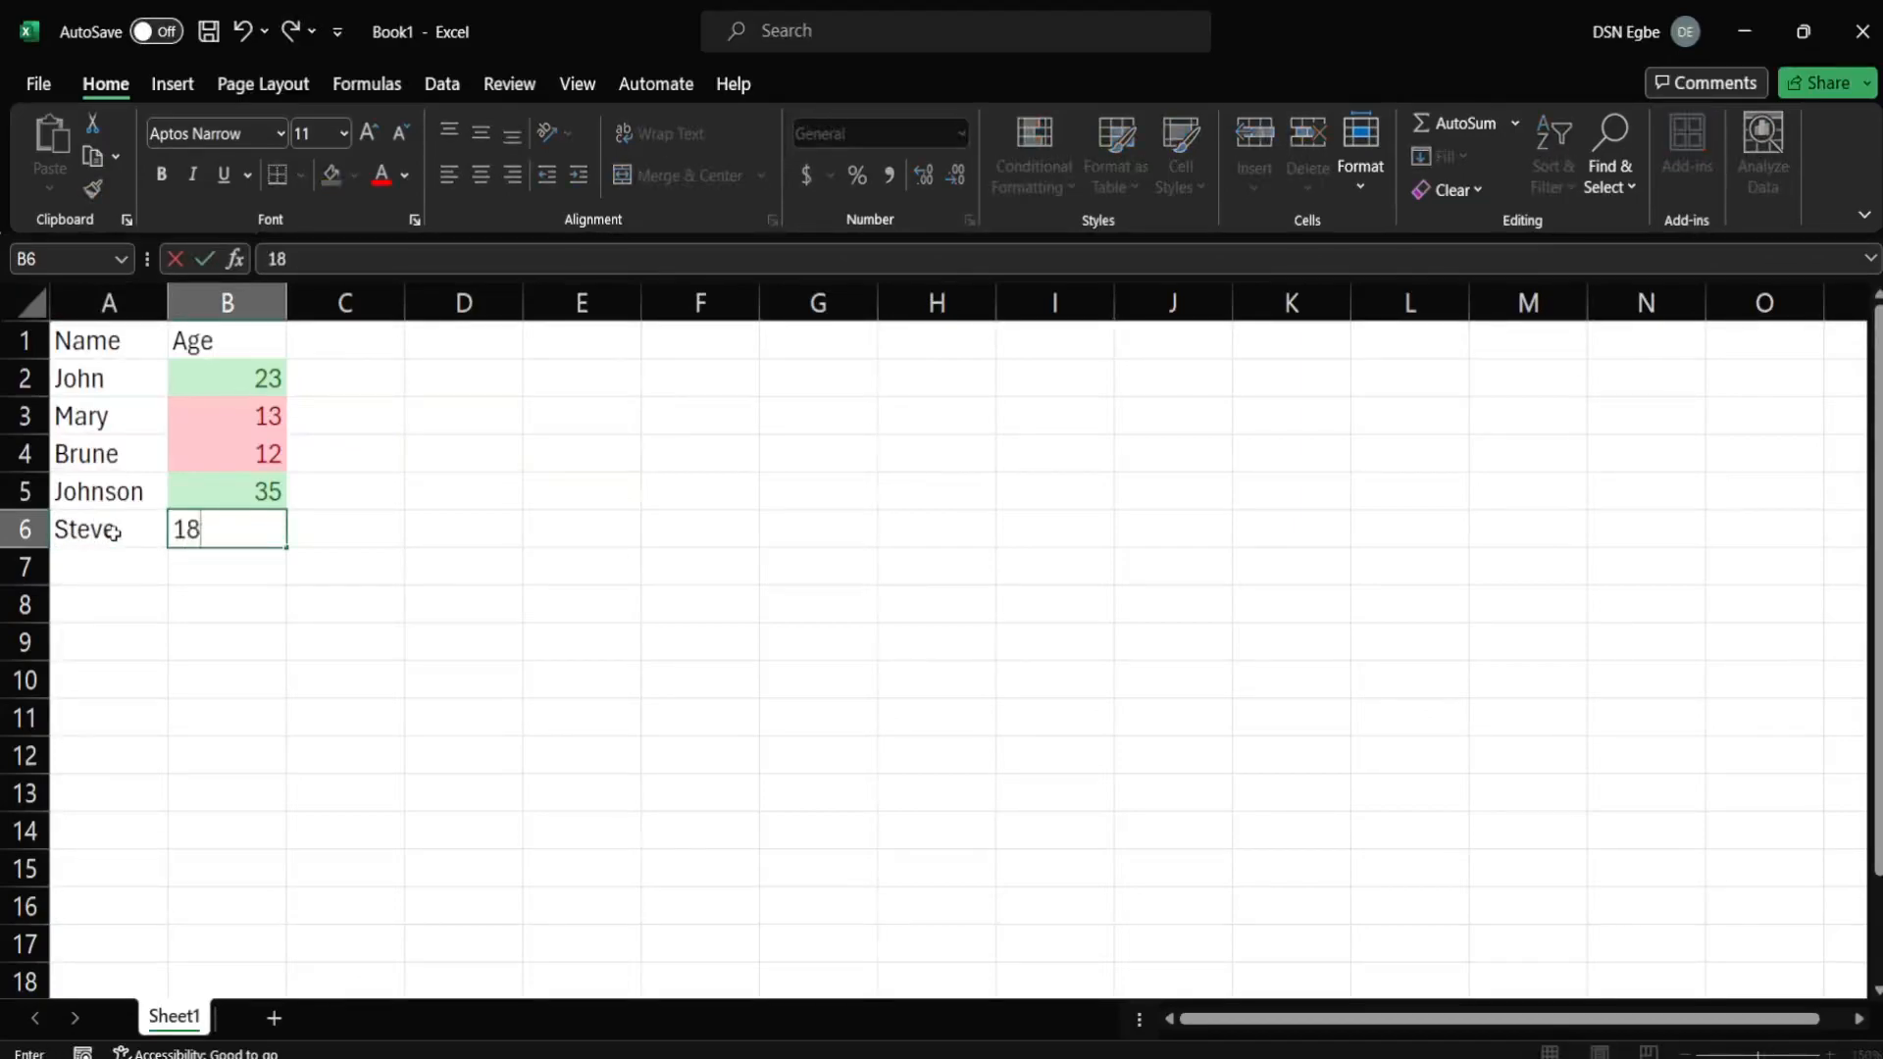
left_click(550, 635)
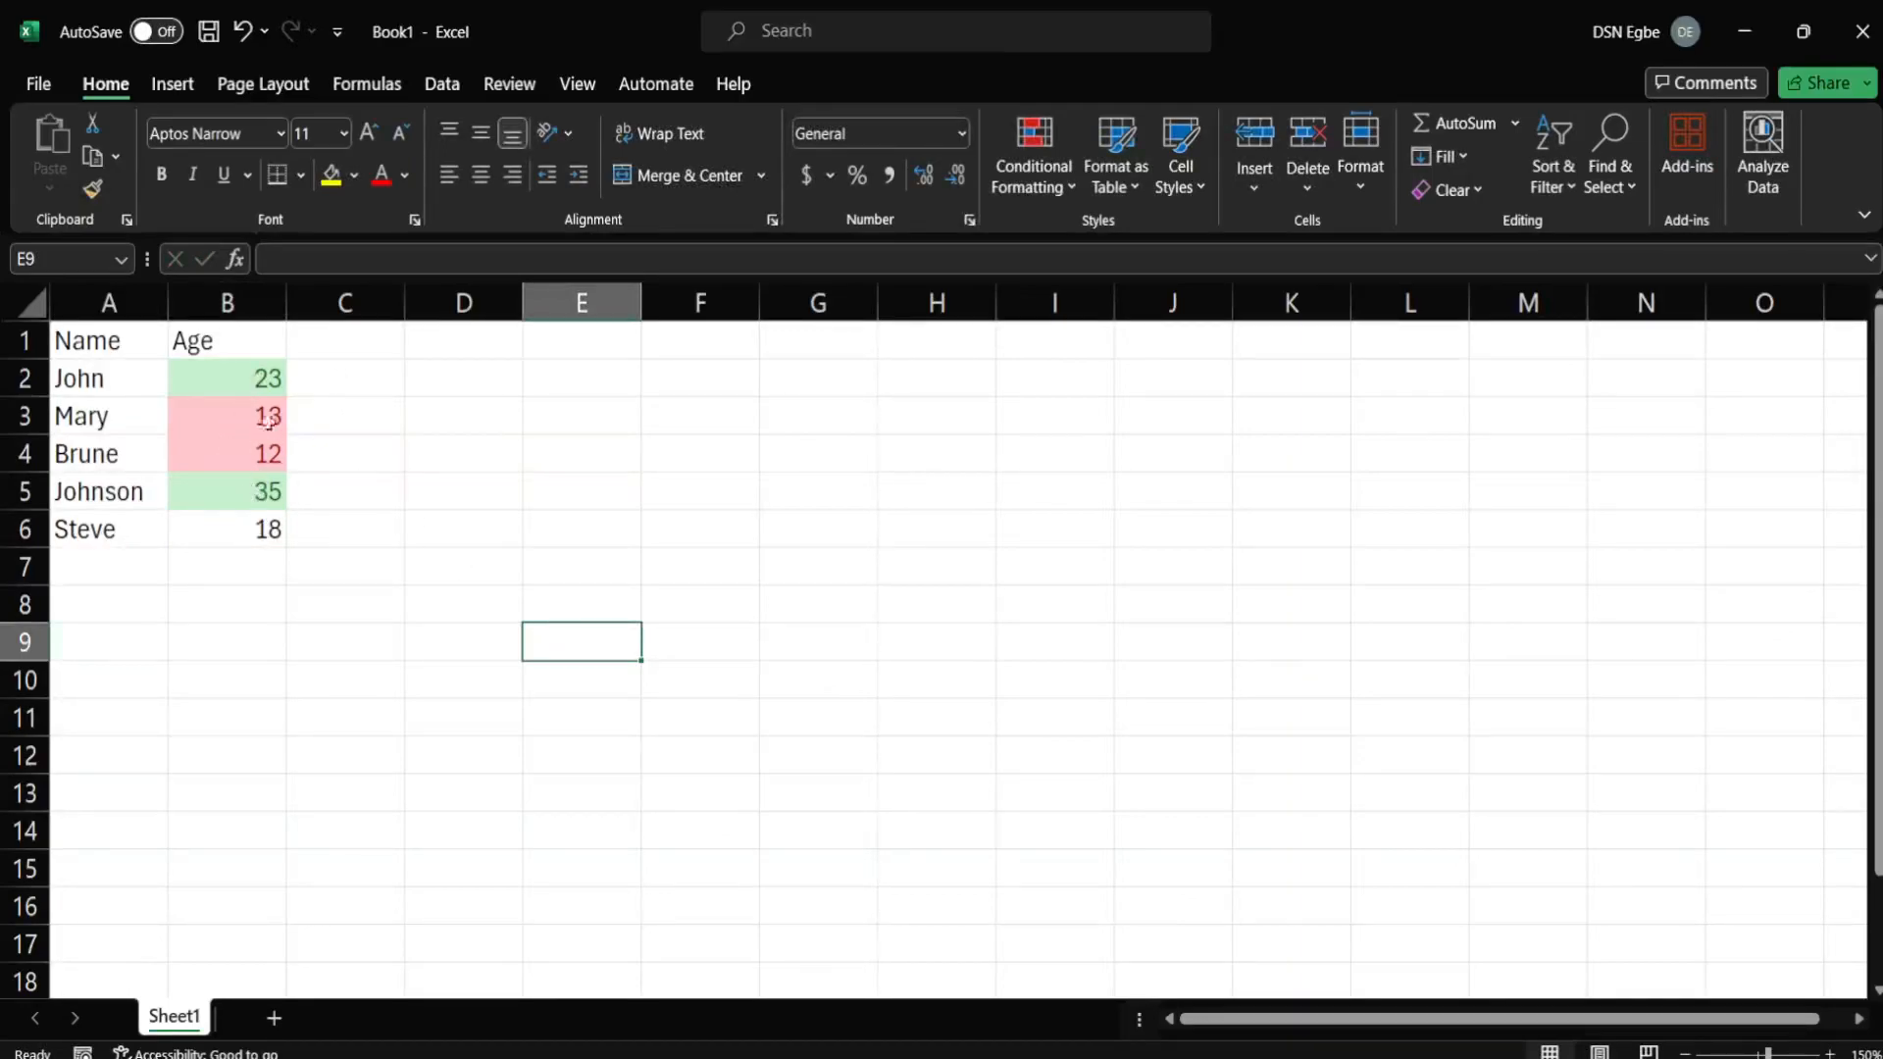
left_click_drag(243, 371, 223, 519)
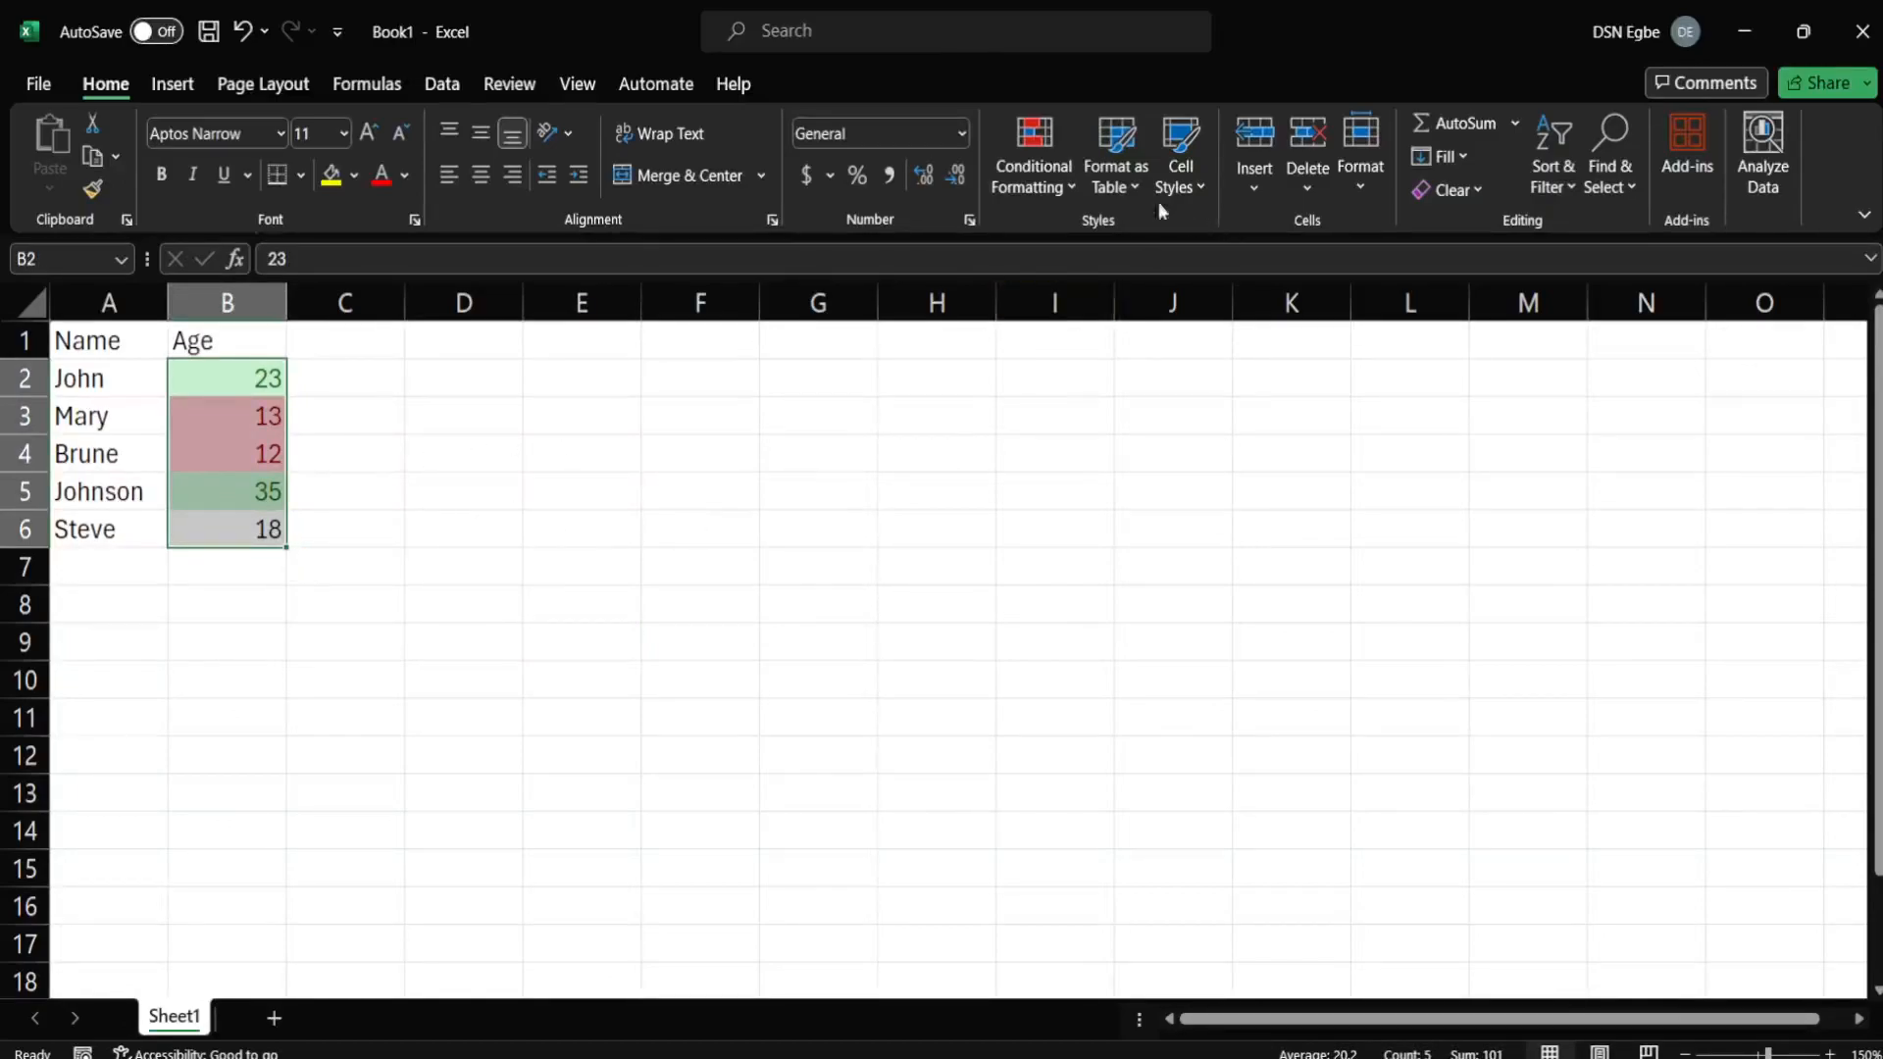
left_click(1069, 187)
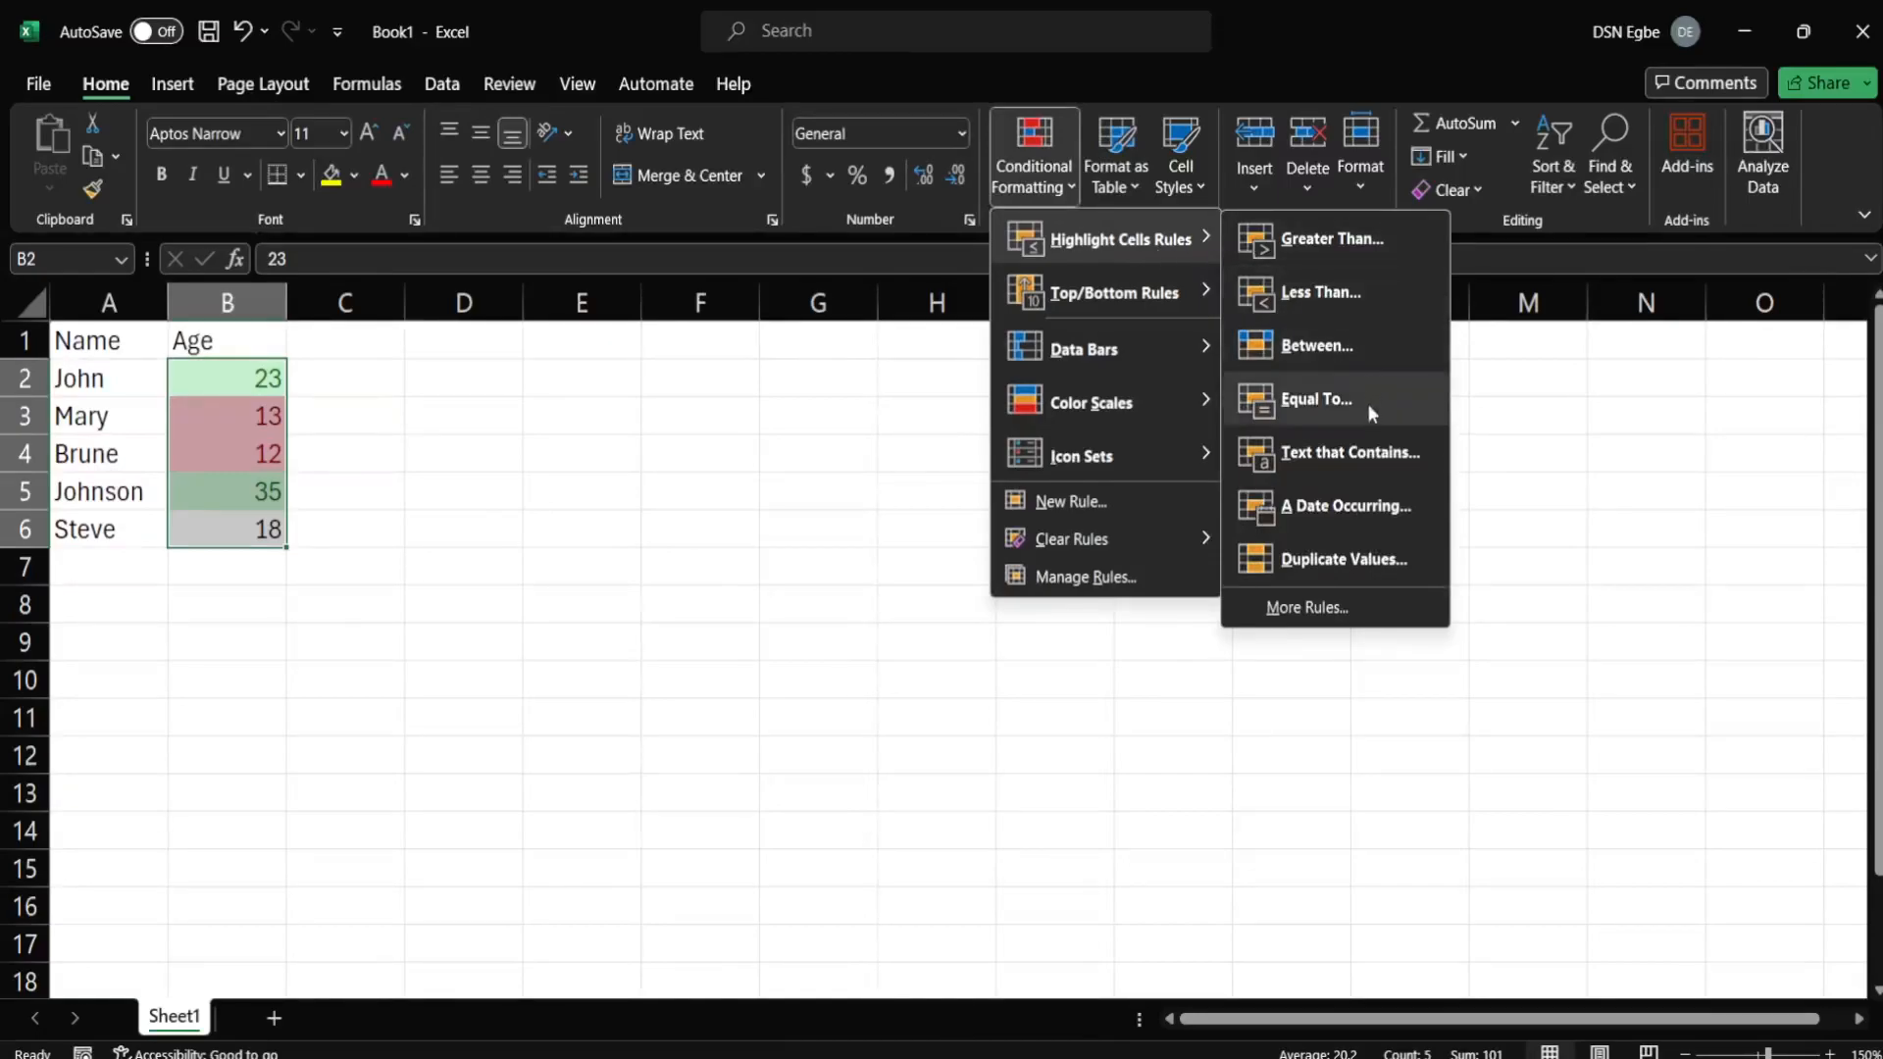
Start an Equal To 18 rule, previewing Green Fill with Dark Green Text.
left_click(1367, 403)
type("18")
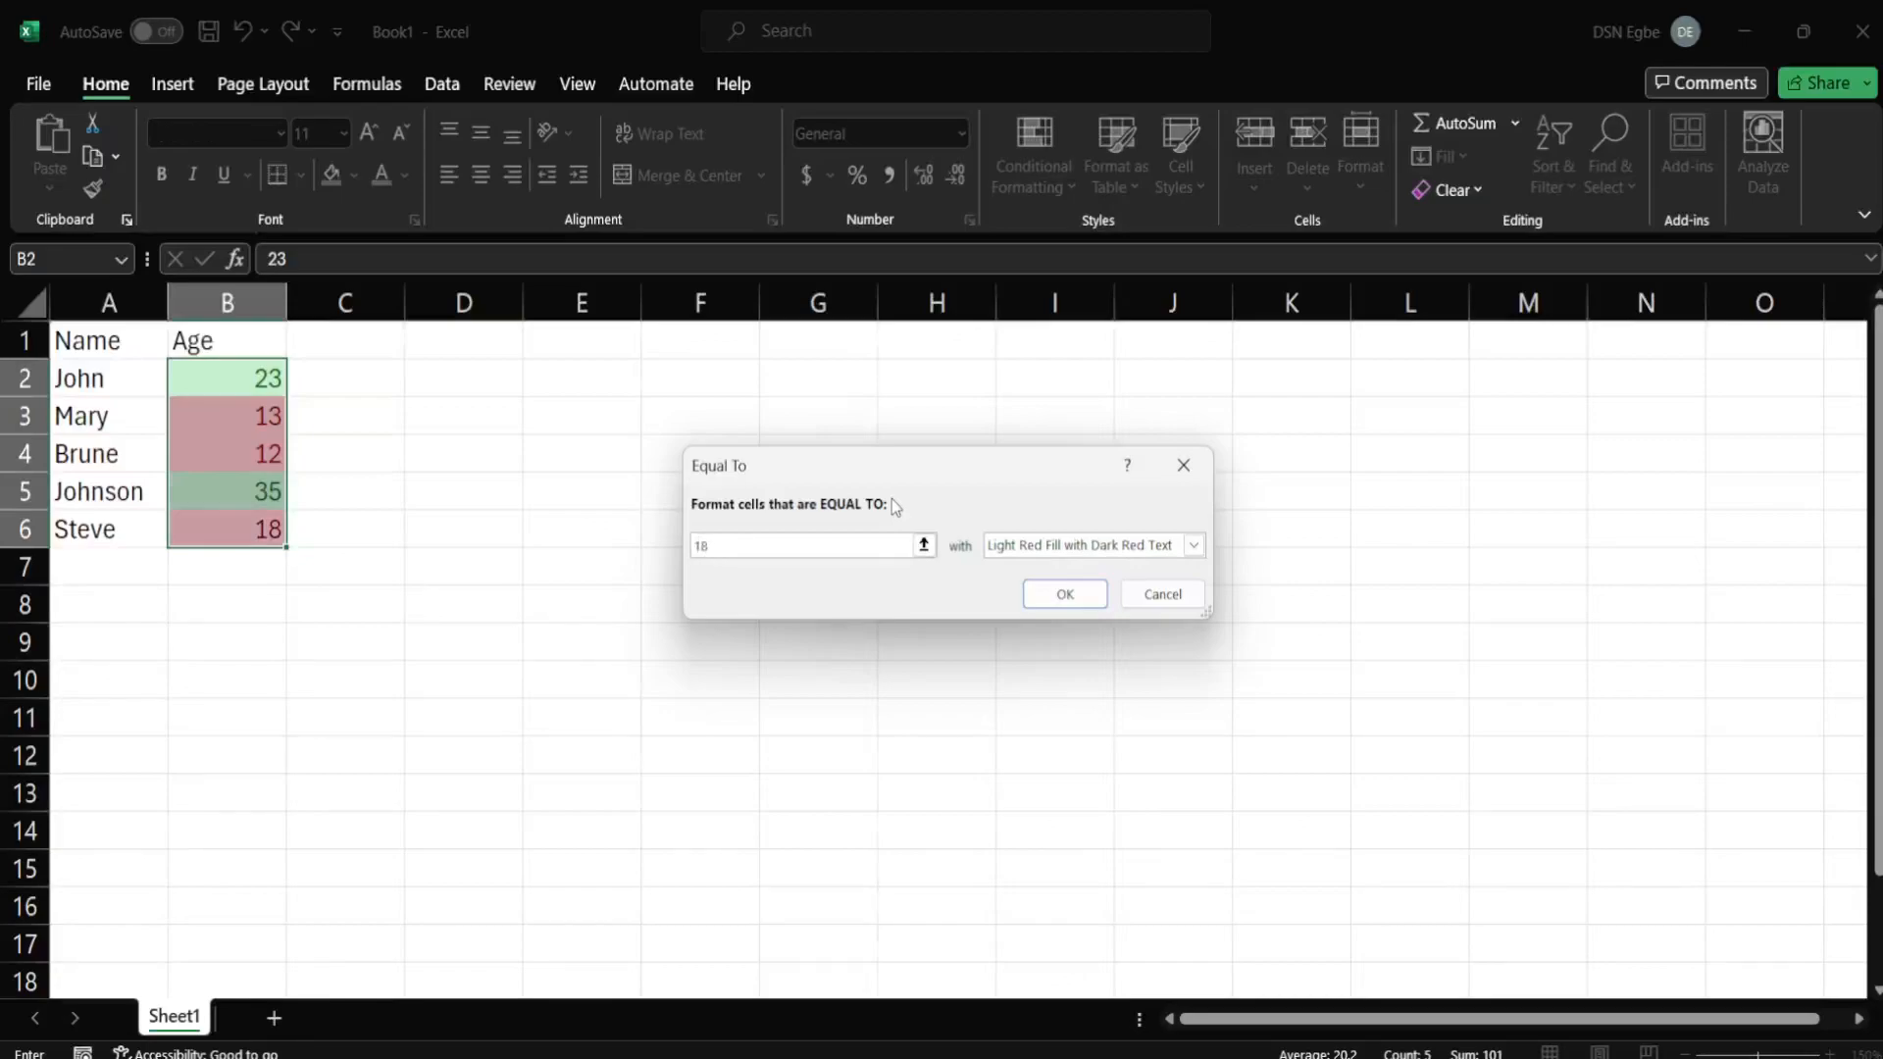
left_click(1017, 551)
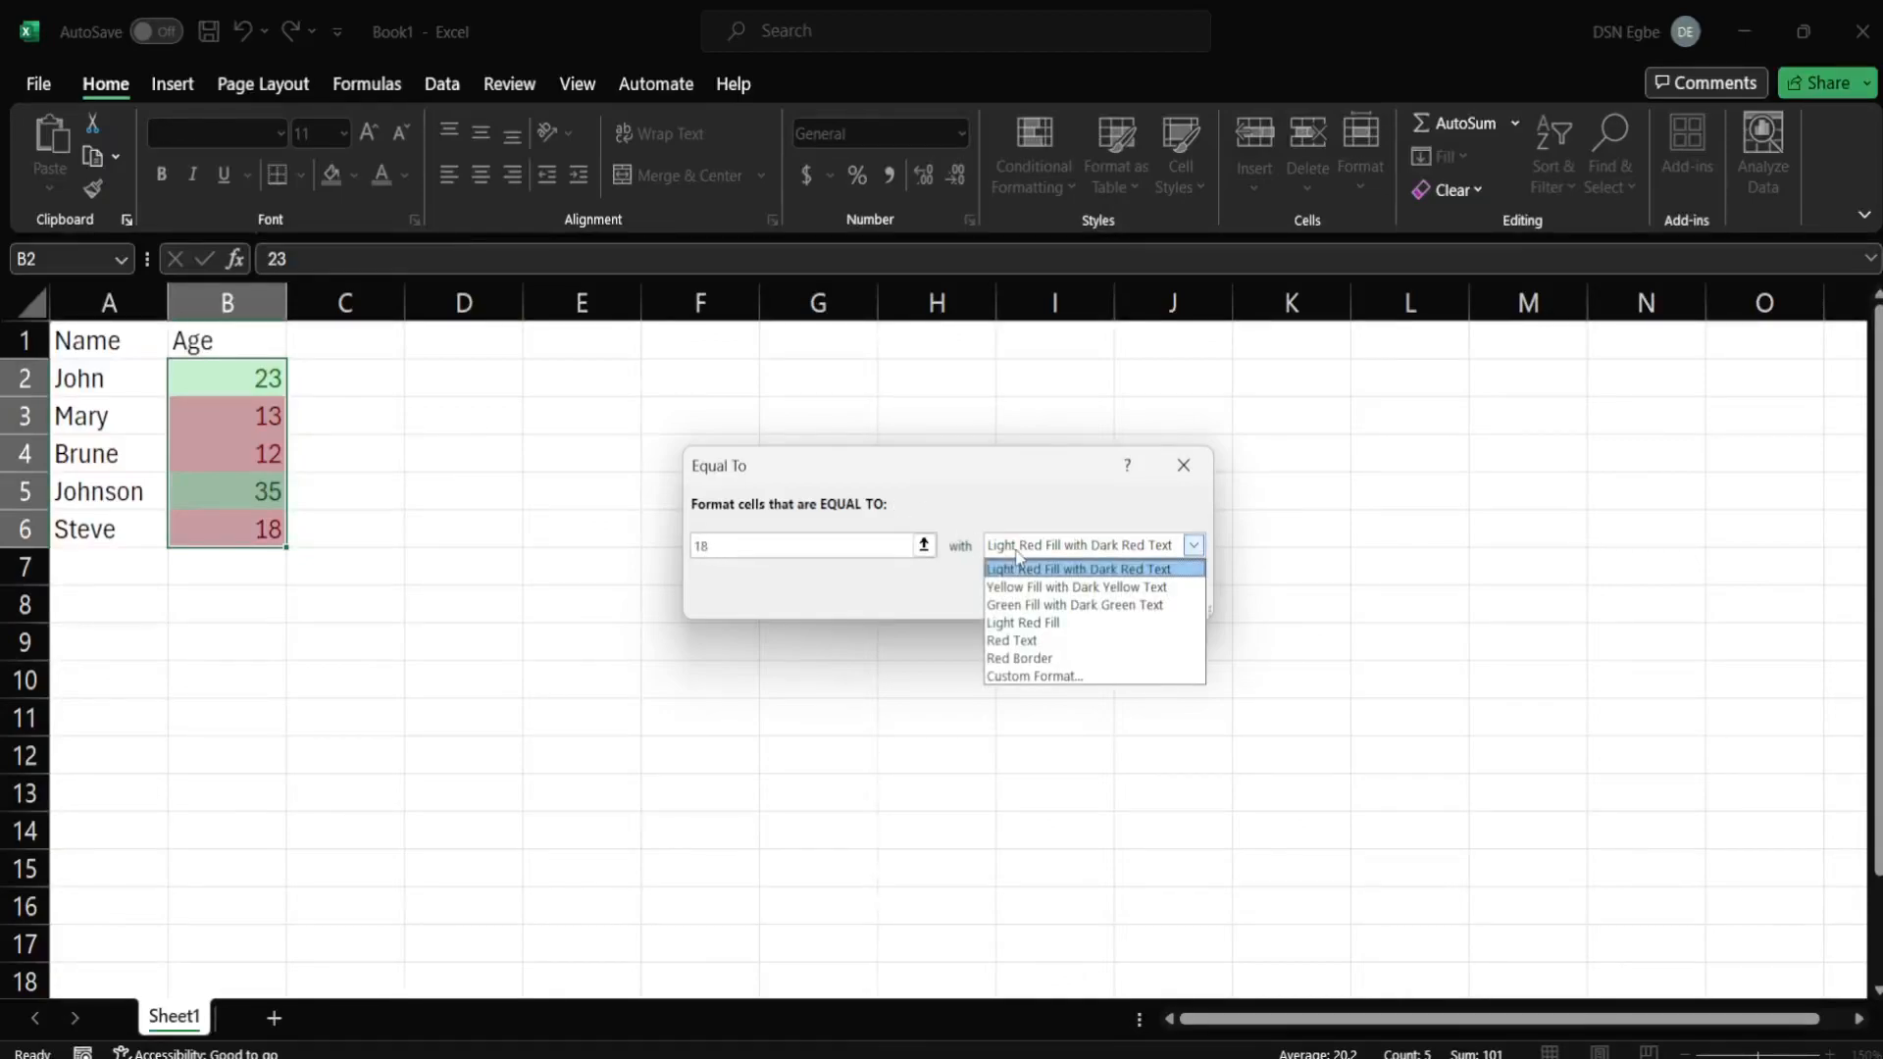
left_click(1132, 601)
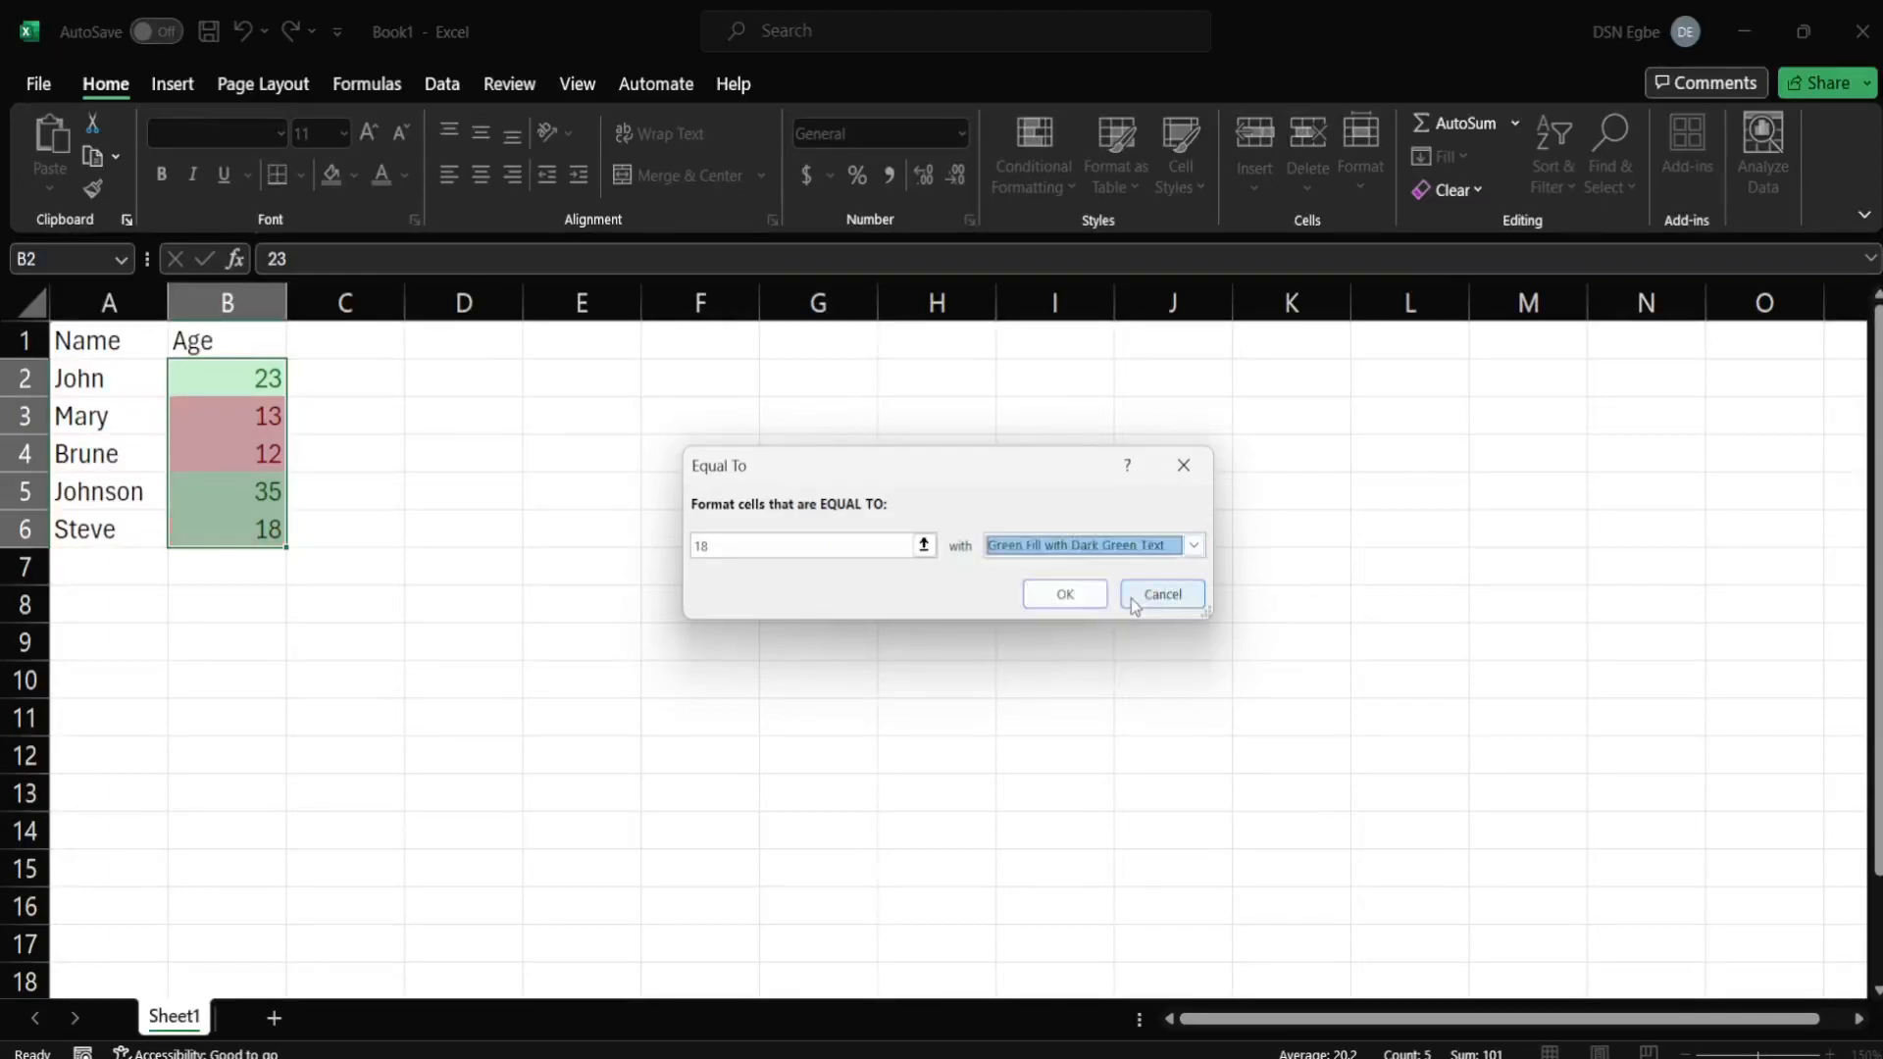
left_click(1133, 547)
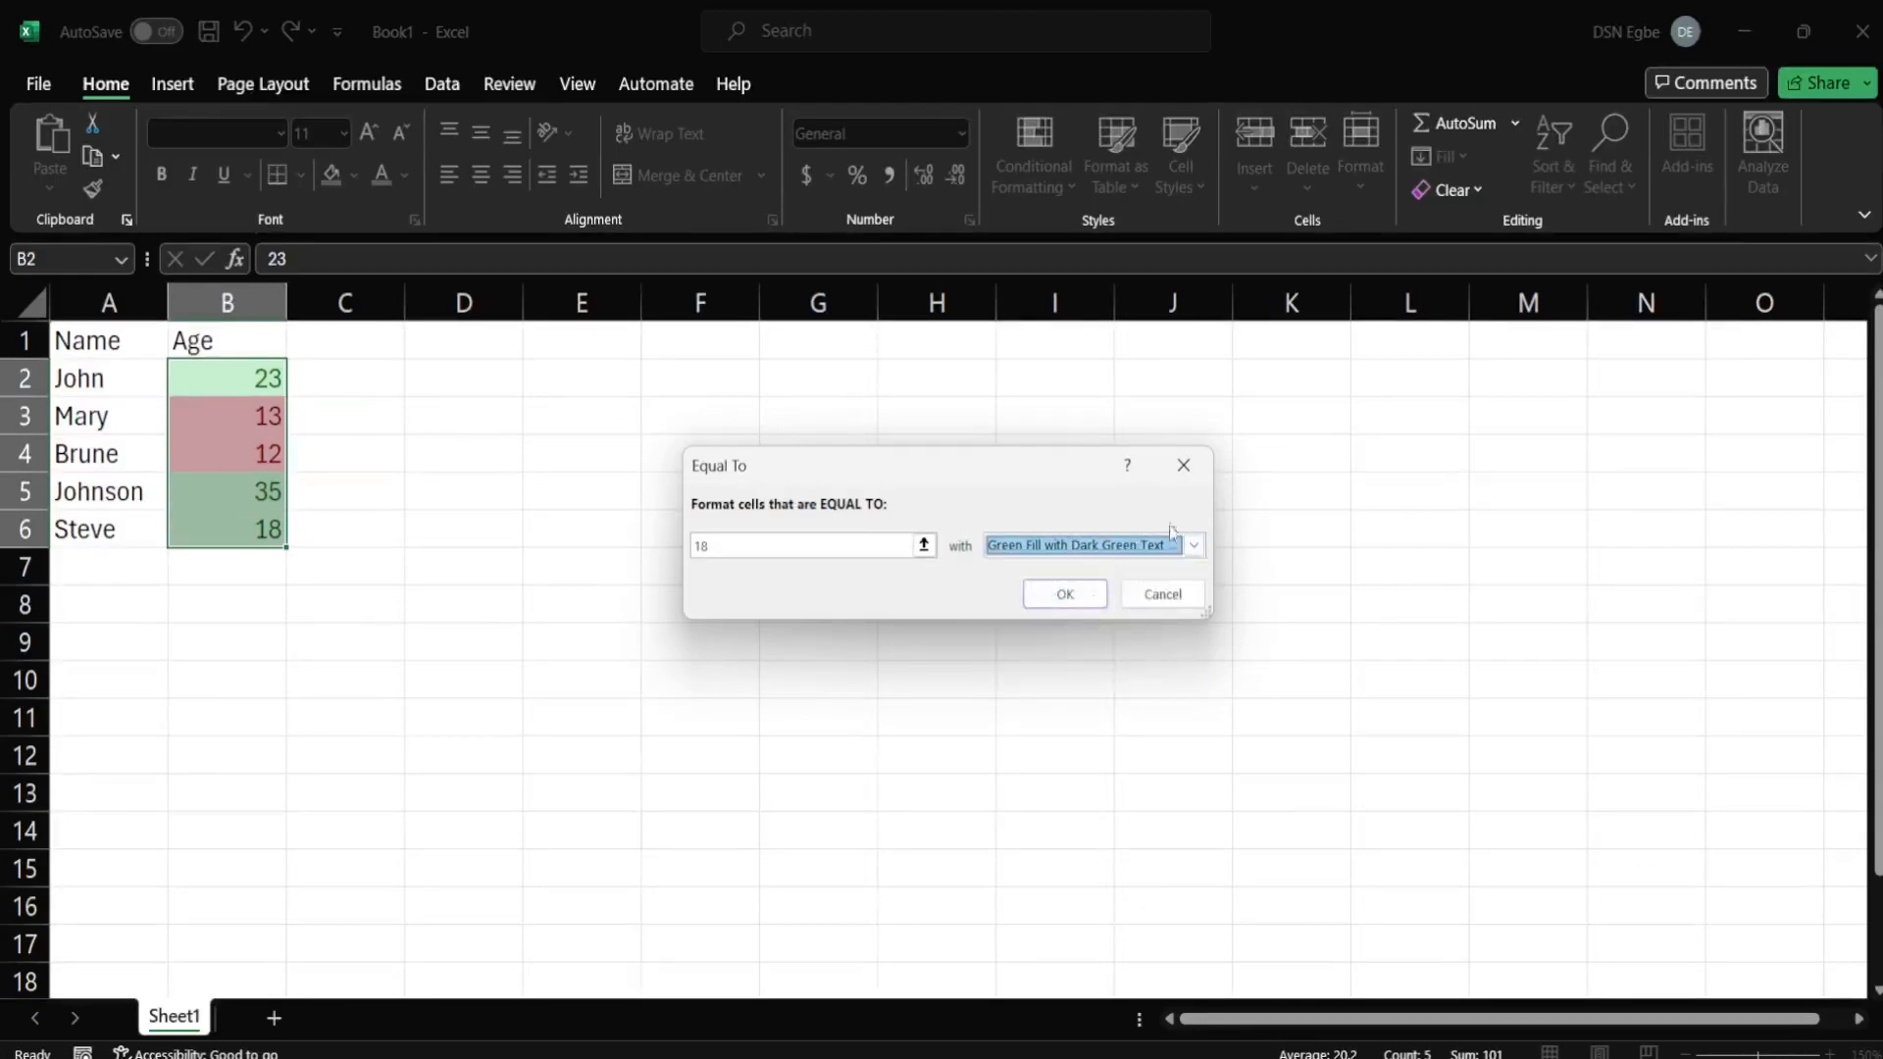
left_click(1194, 546)
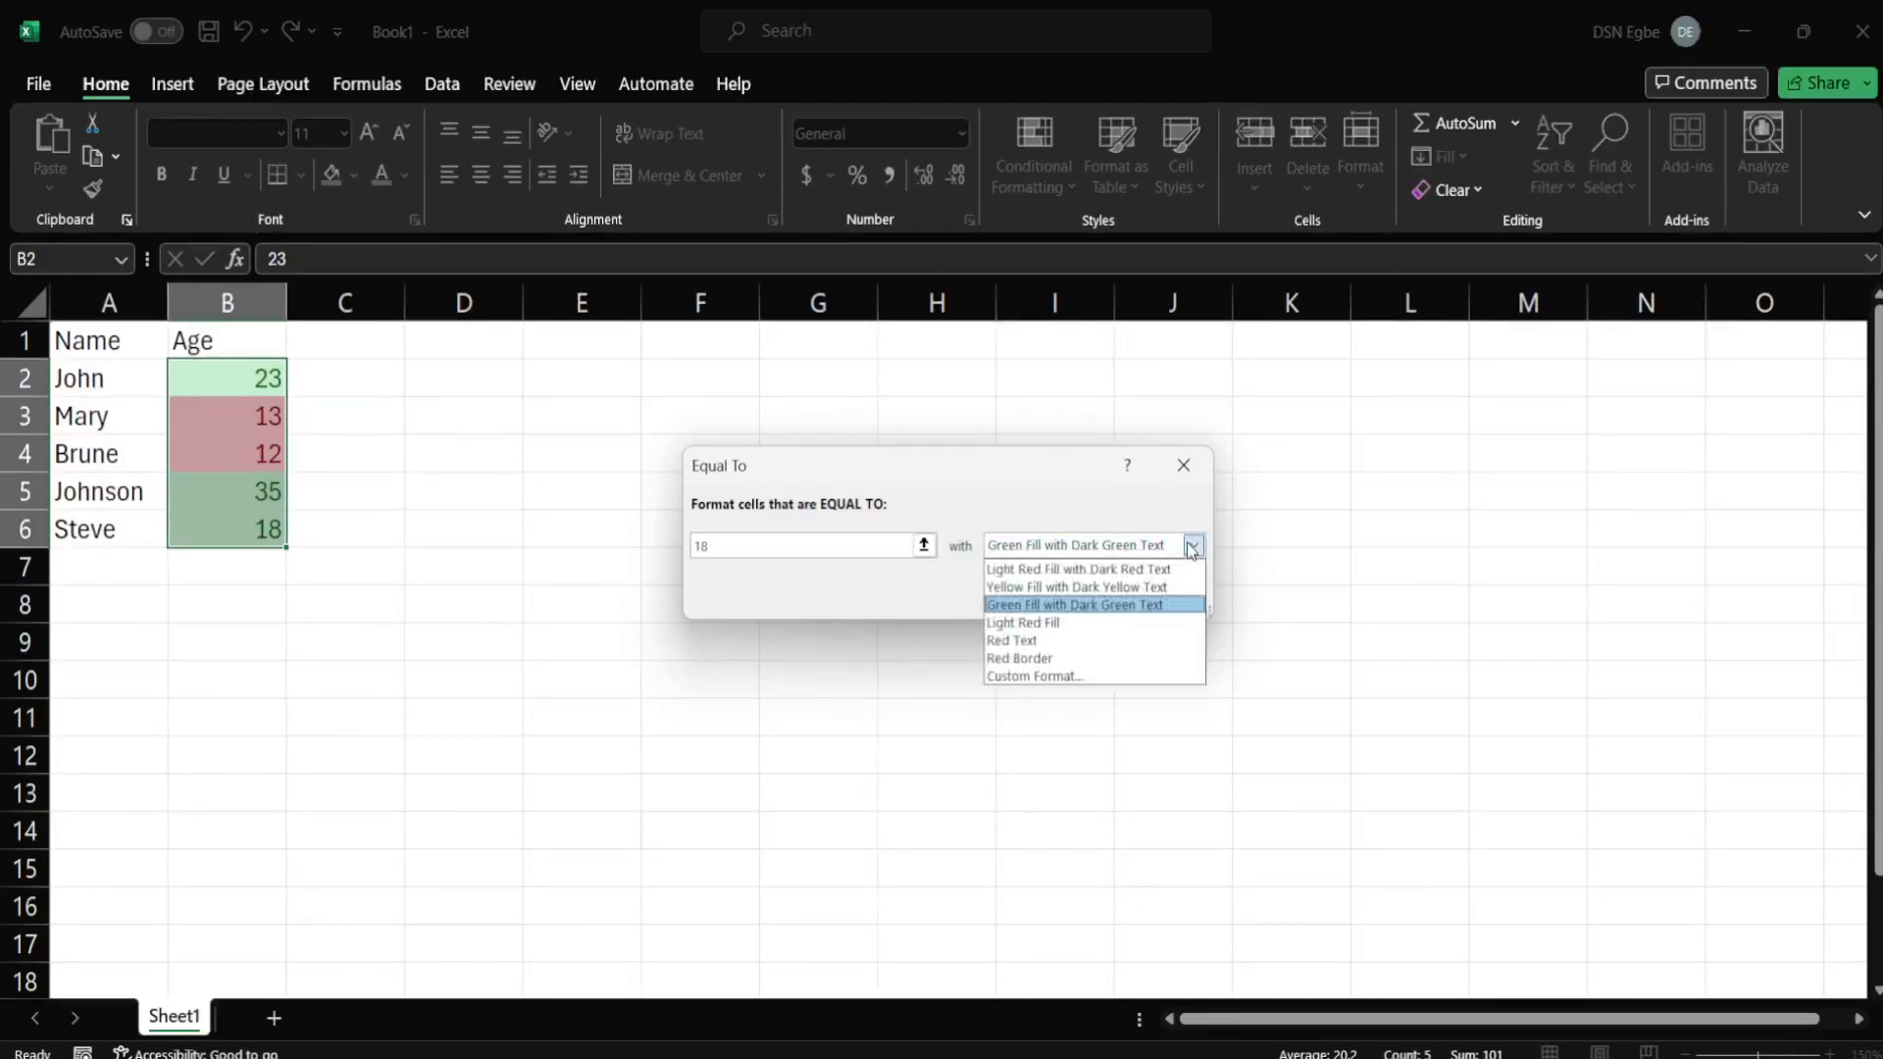
Give the Equal To 18 rule a custom format with a green outline border.
left_click(1056, 676)
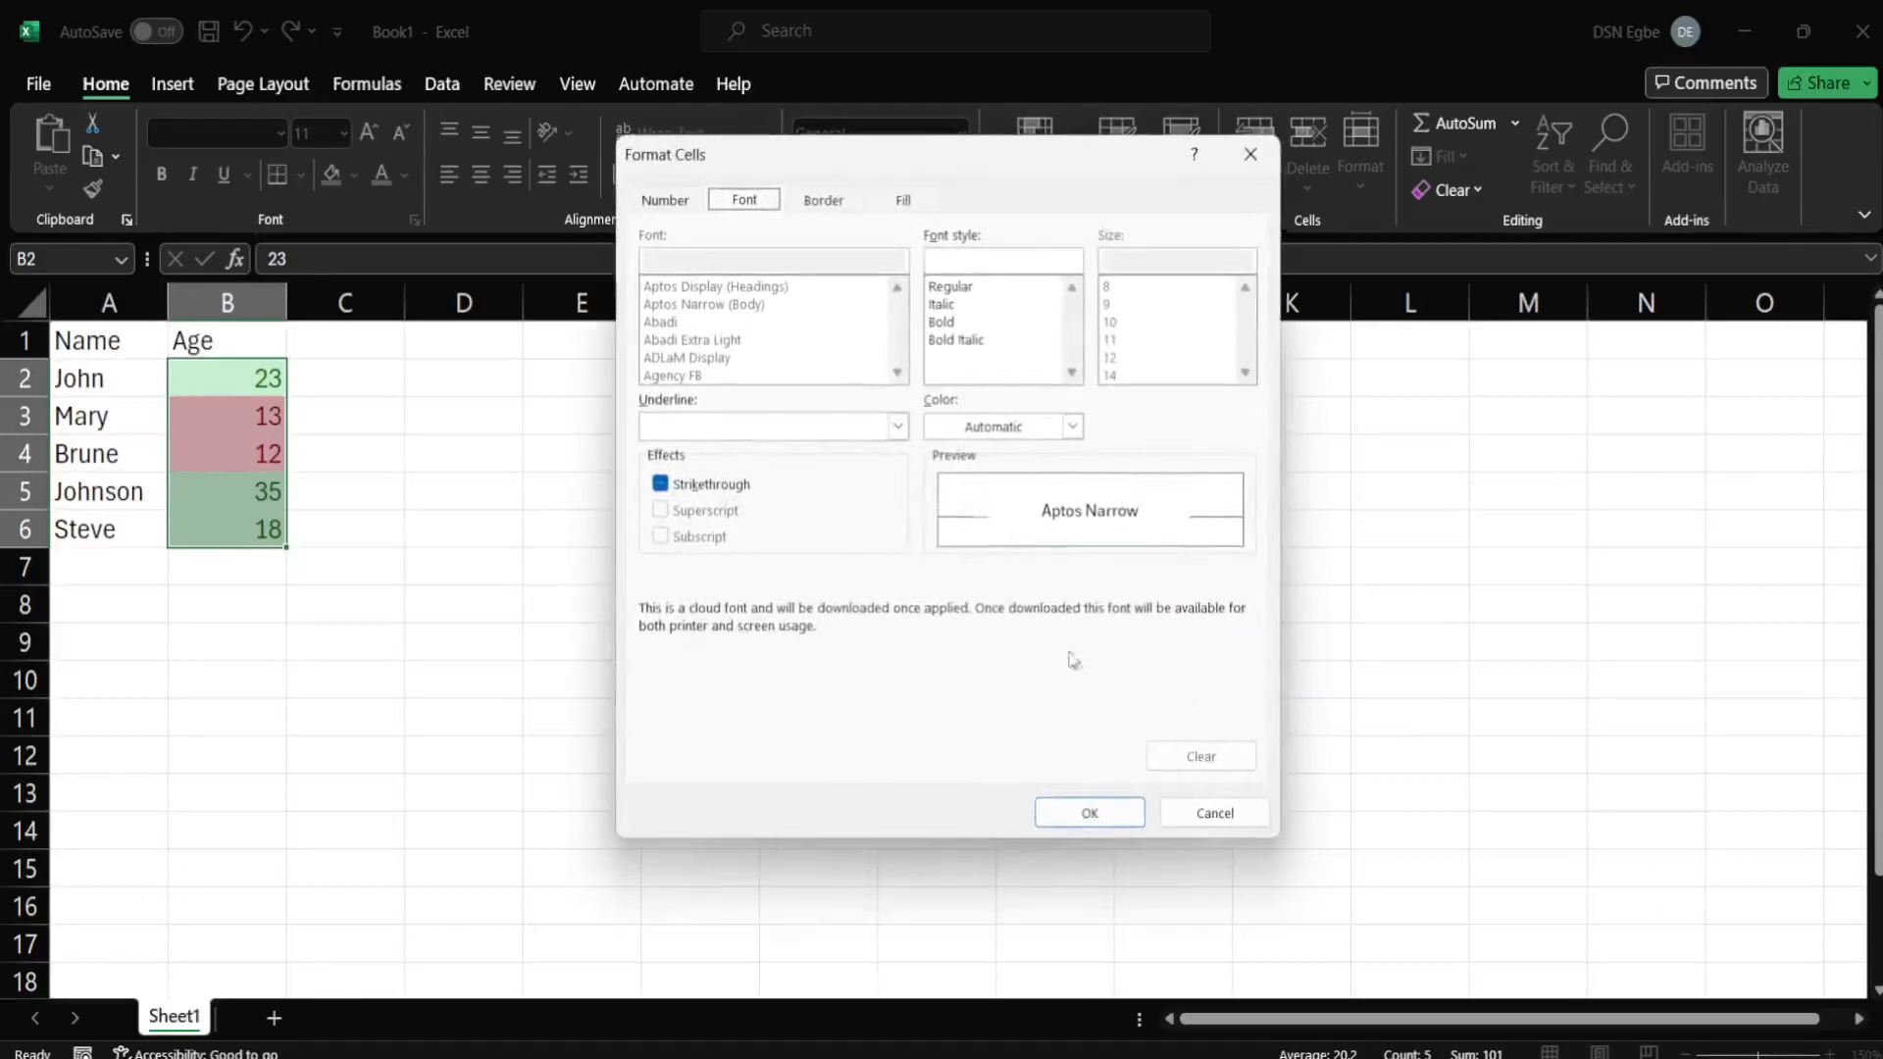
left_click_drag(906, 159, 985, 157)
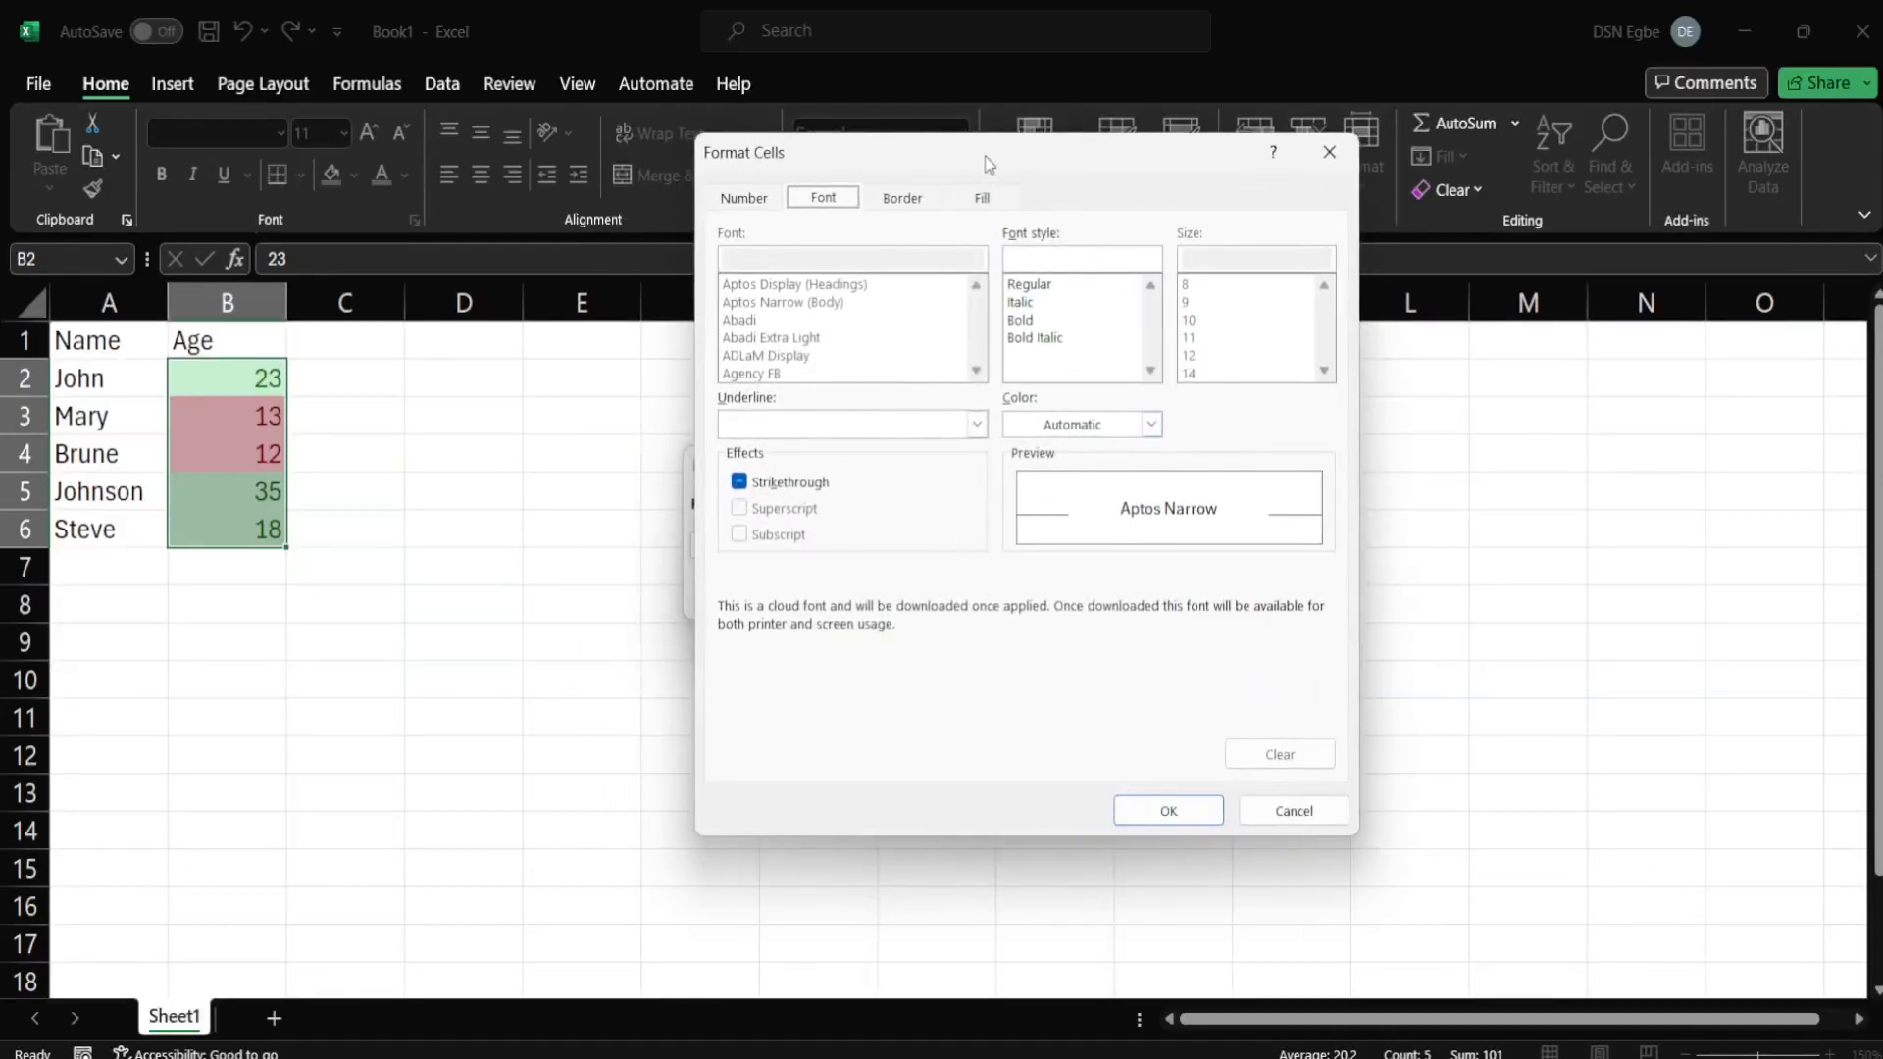
left_click(906, 200)
left_click(1082, 292)
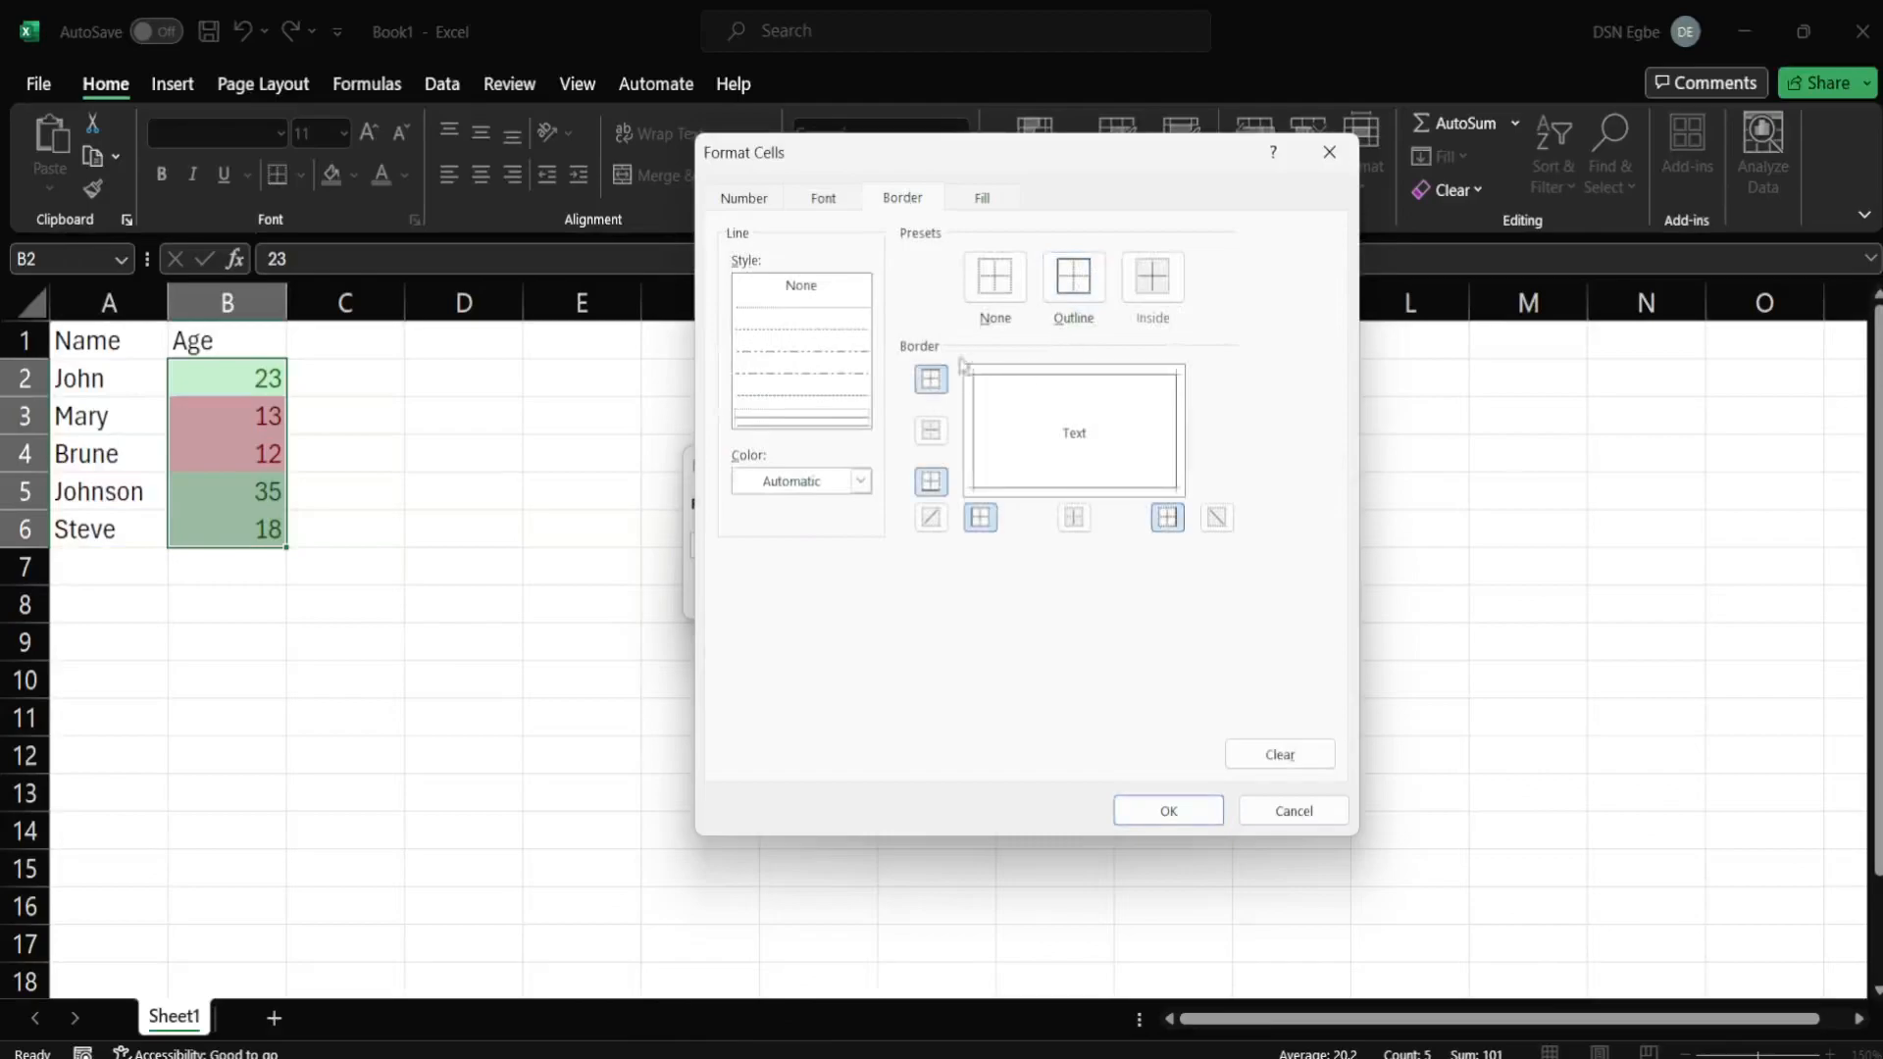
left_click(860, 480)
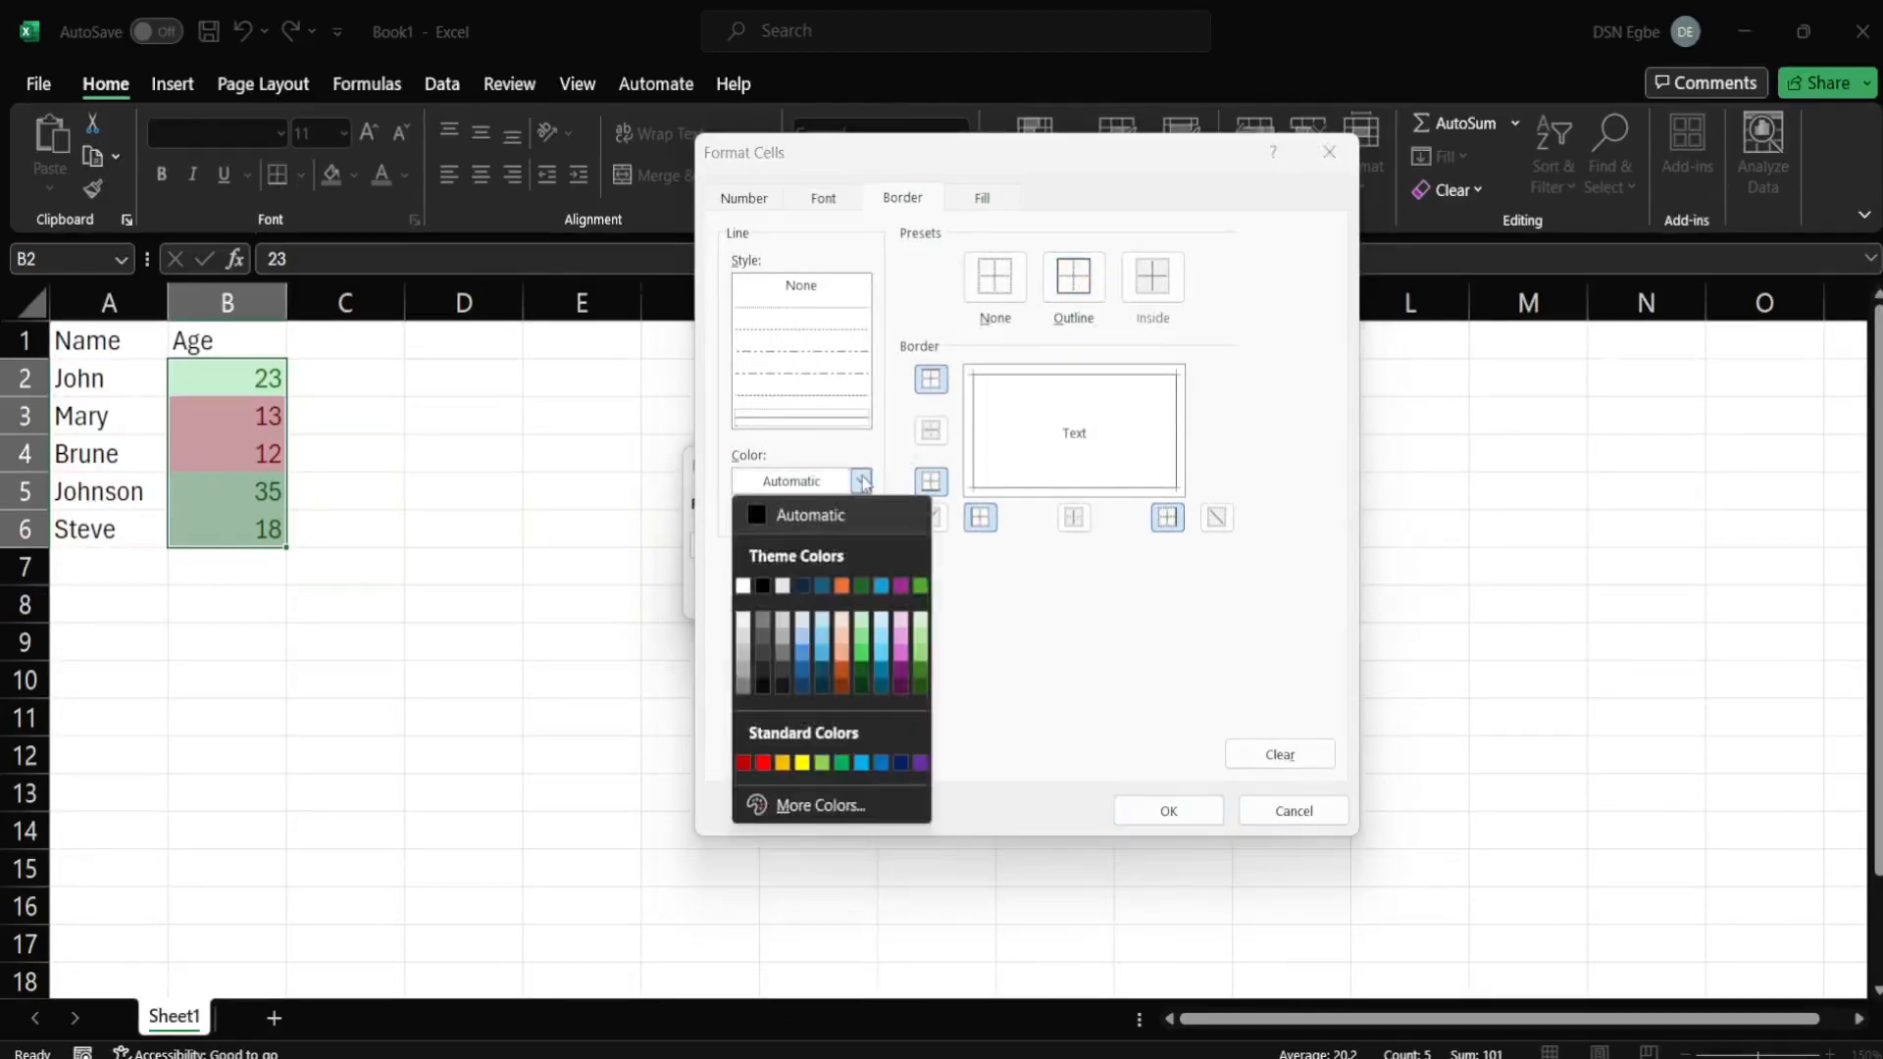
left_click(924, 586)
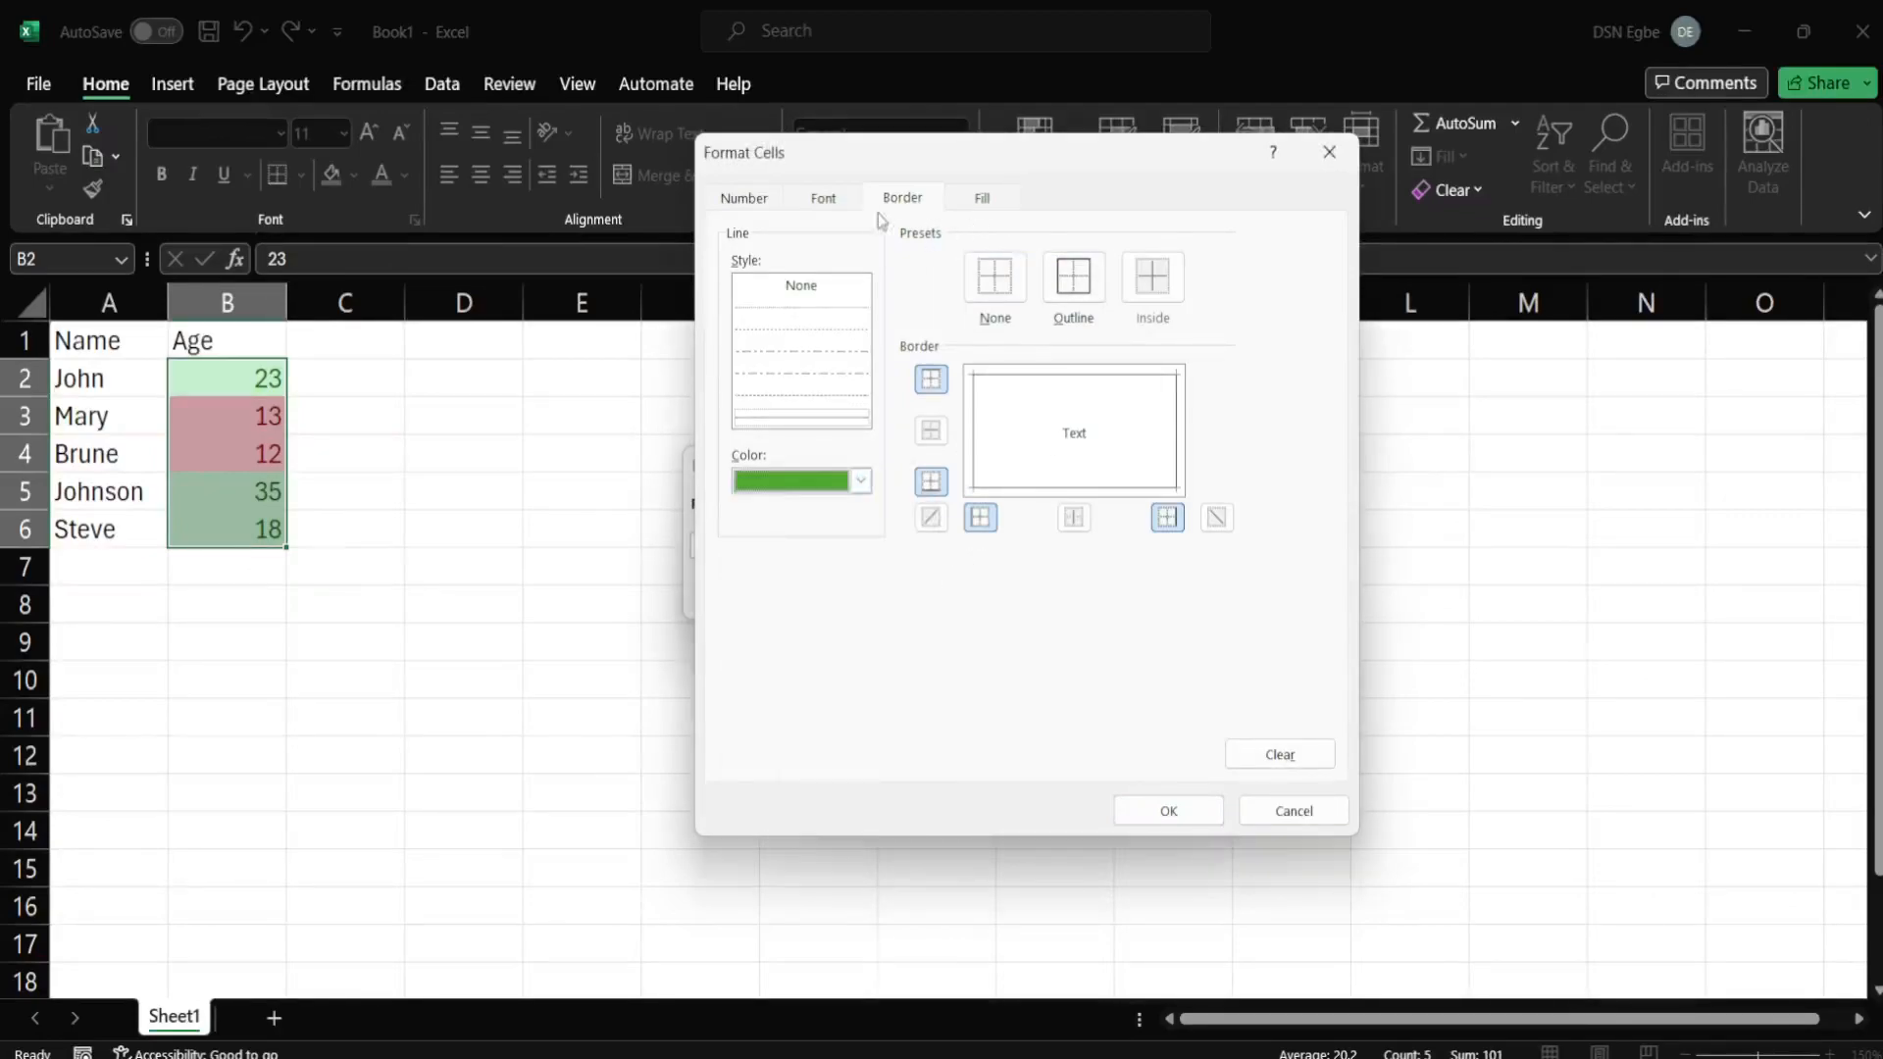
left_click(983, 197)
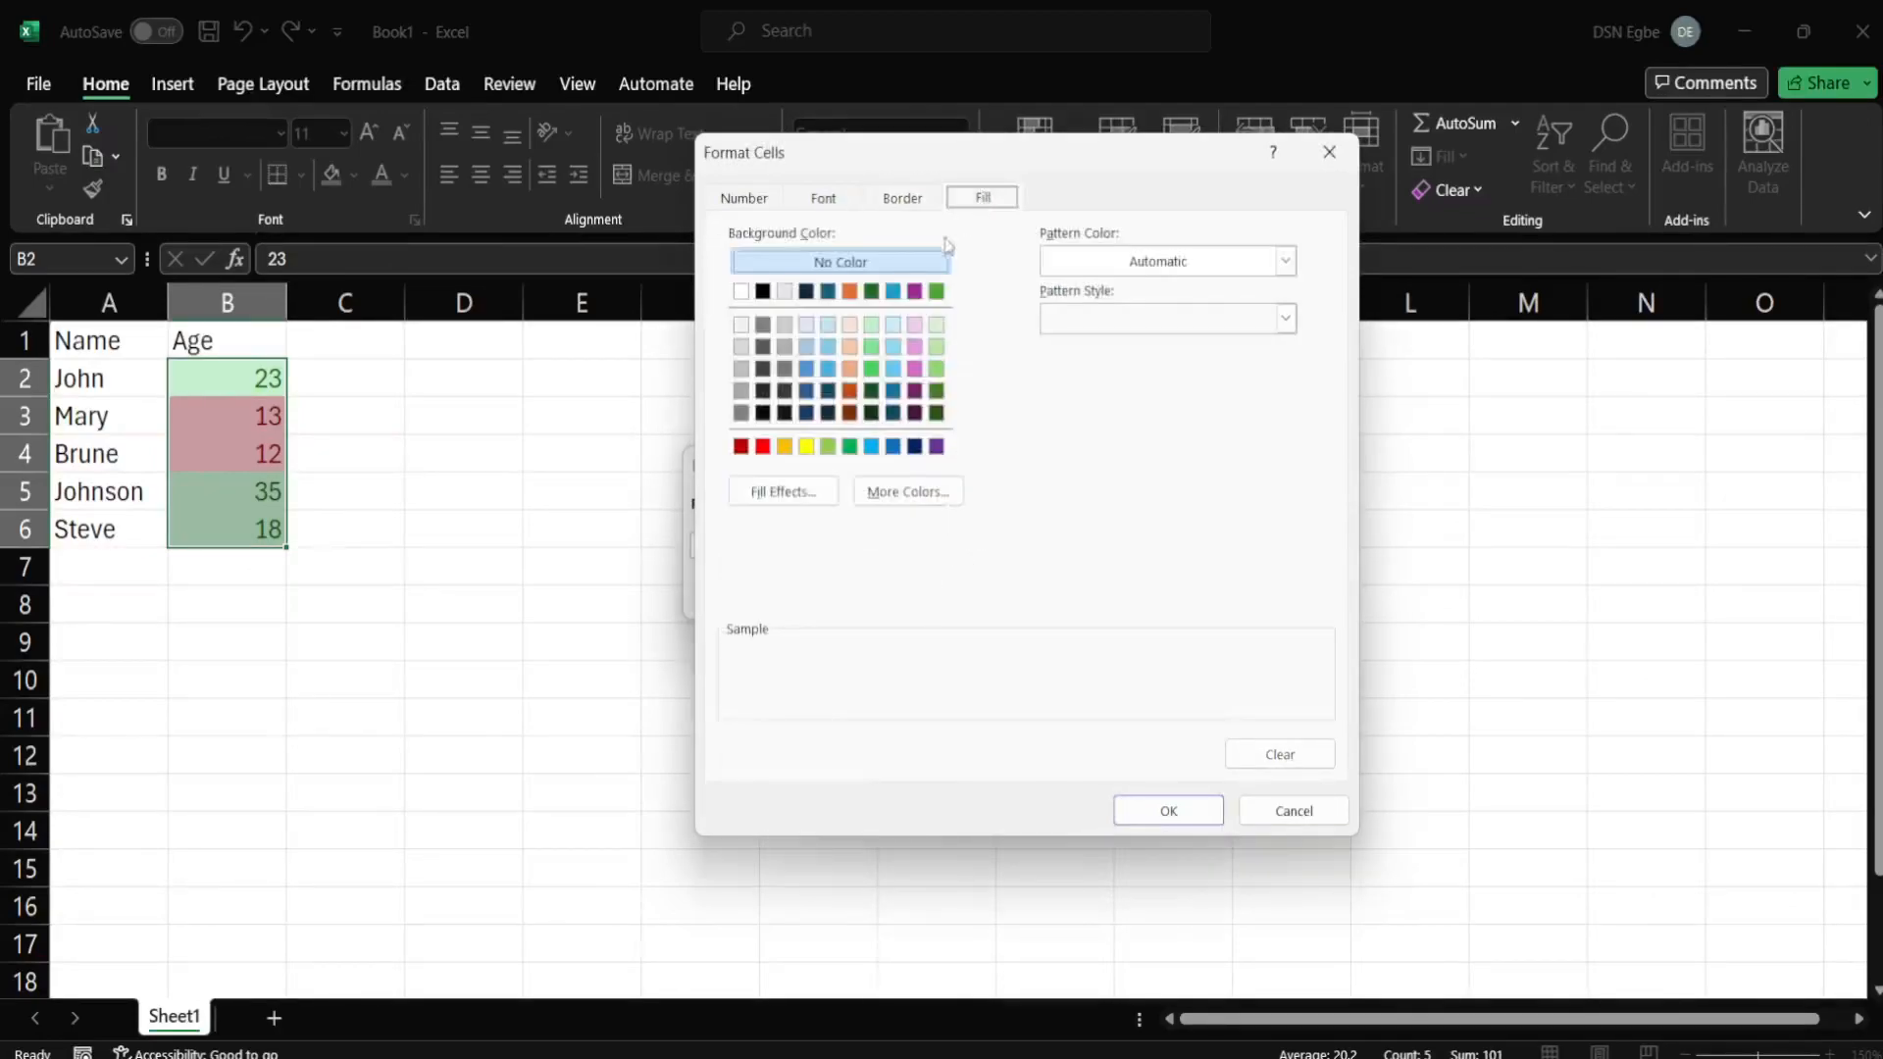
left_click(822, 199)
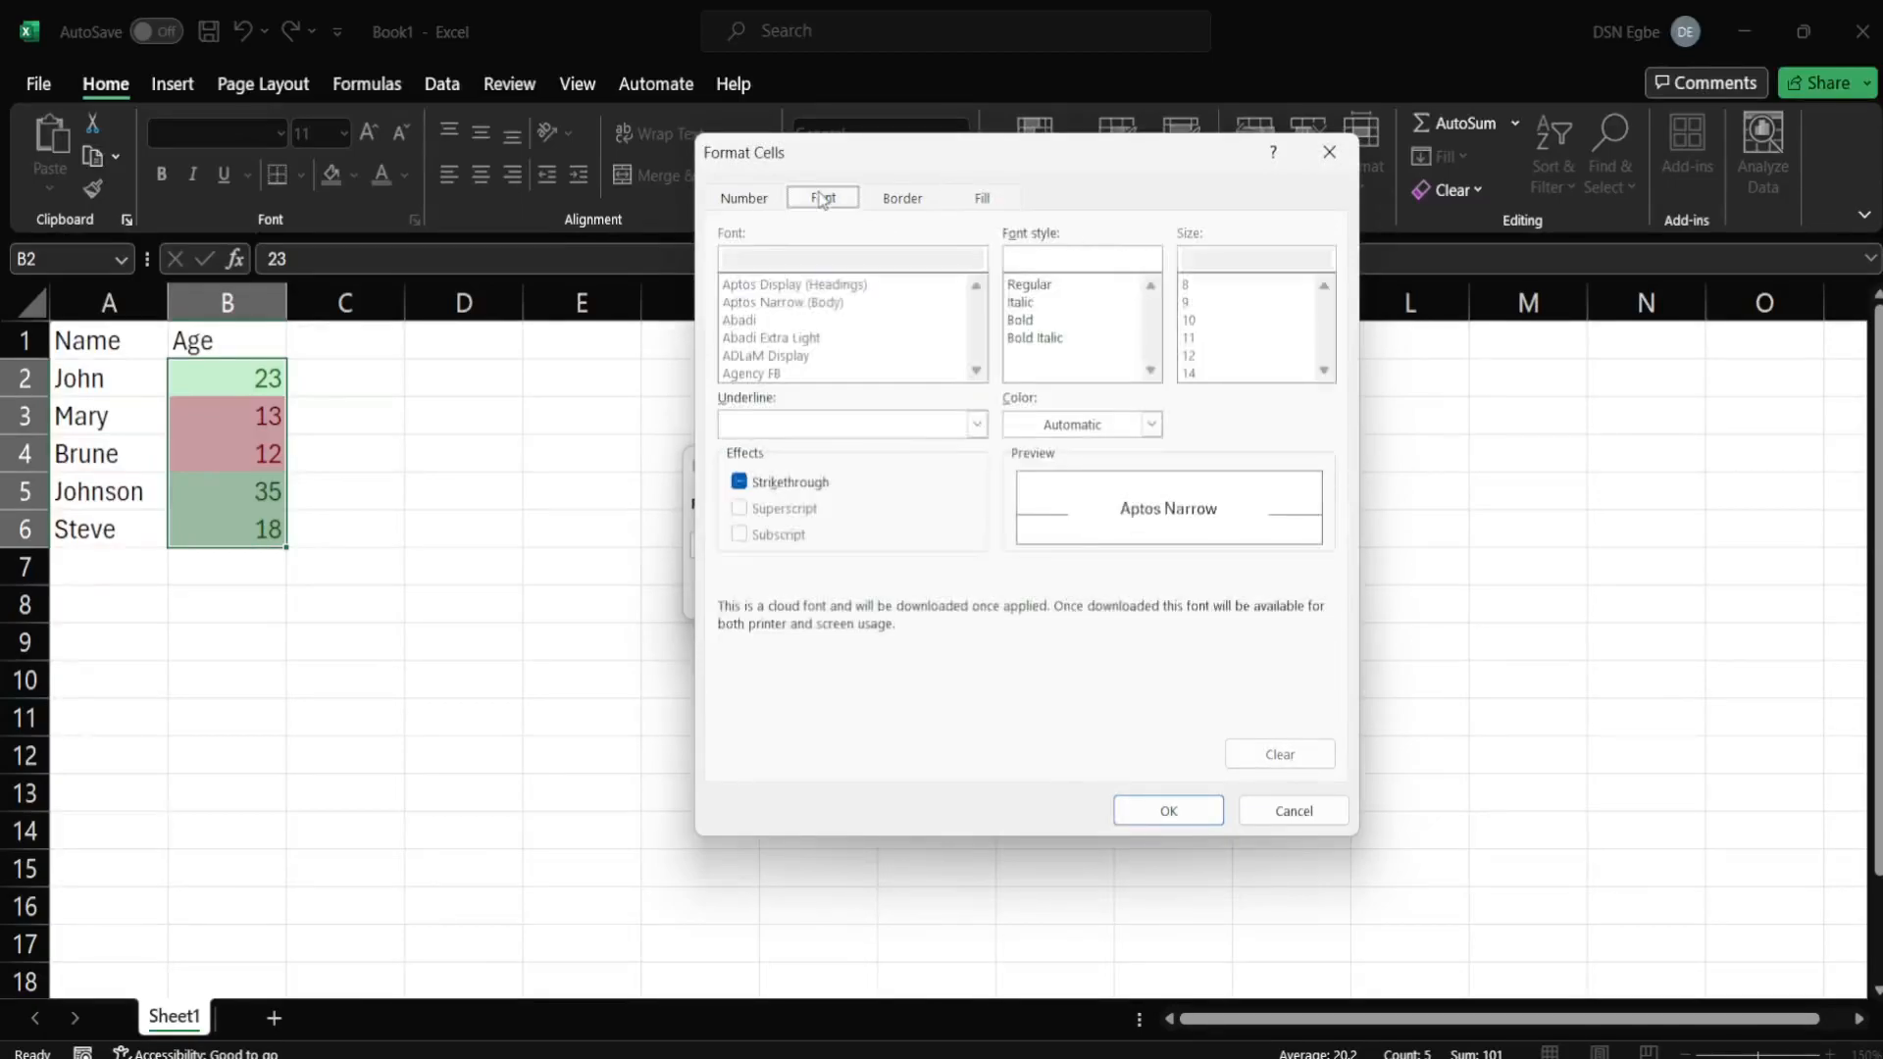
left_click(1142, 814)
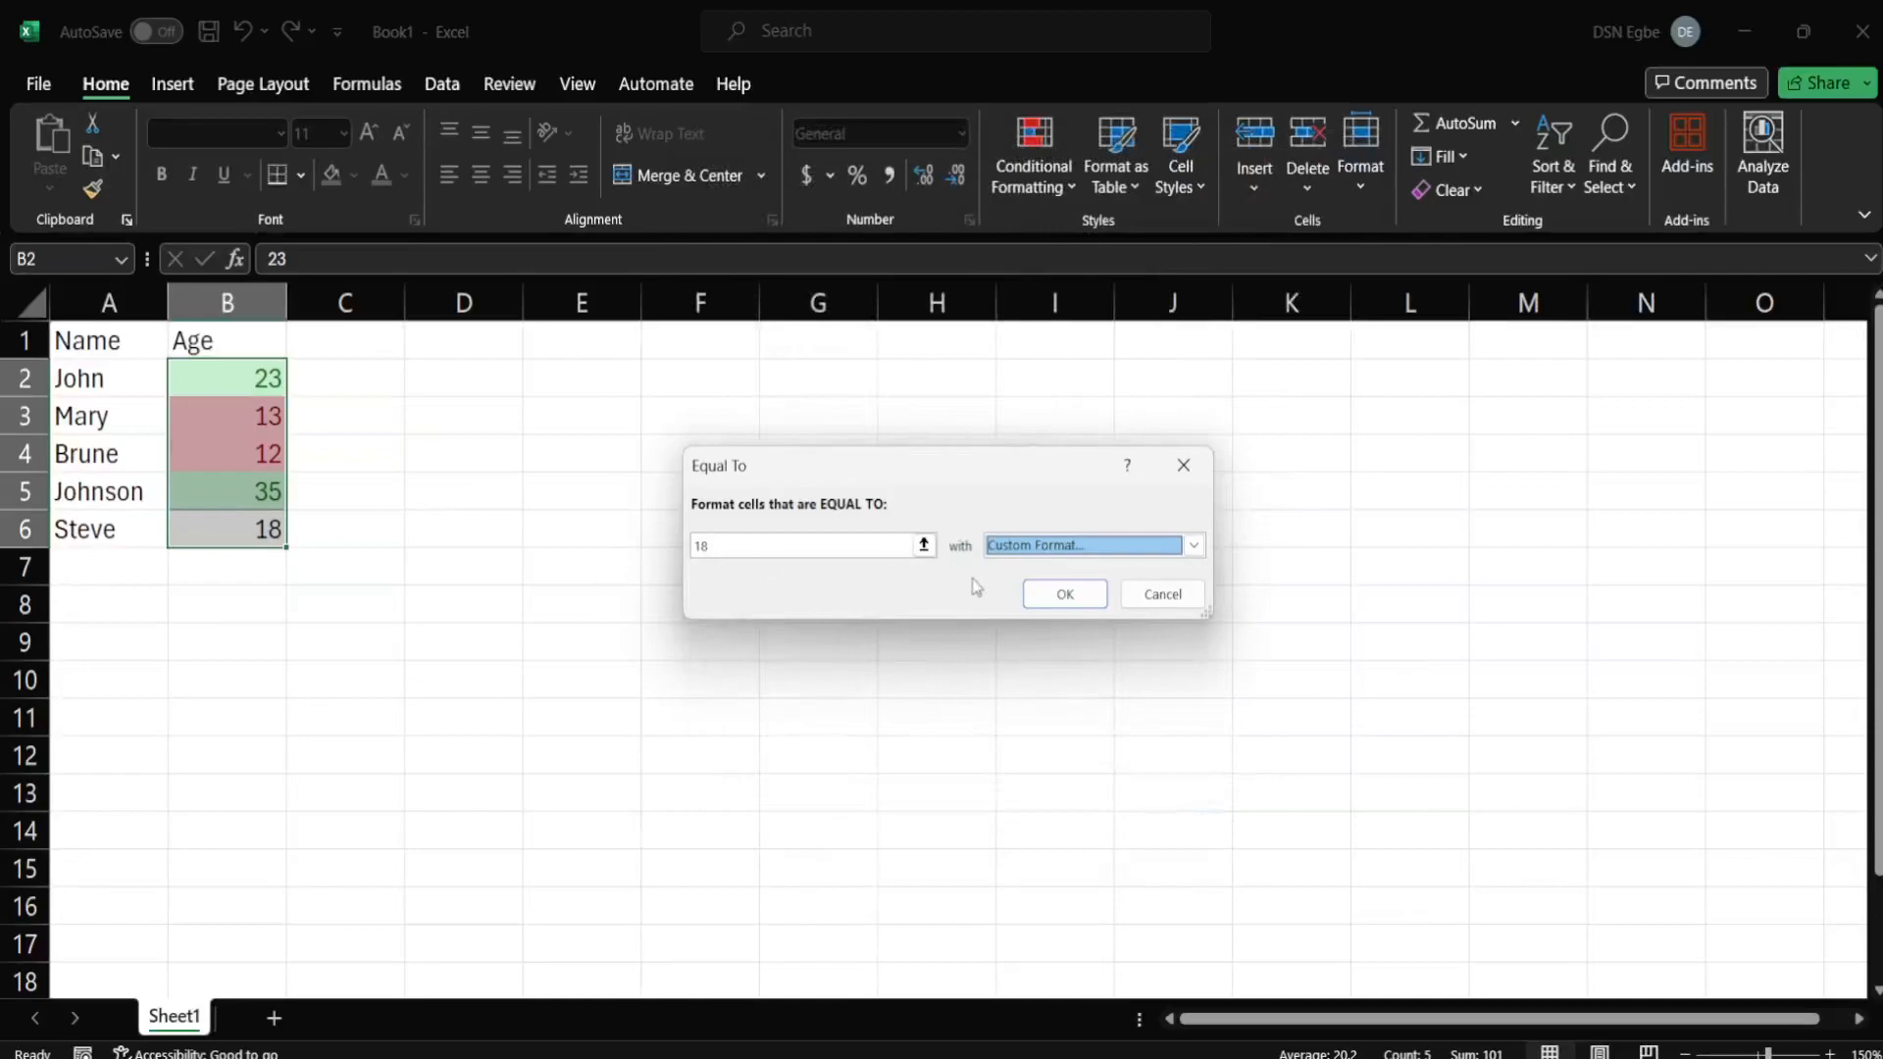
left_click(1038, 598)
Inspect the Age column: 18 in B6 outlined, others shaded green or red.
left_click(599, 581)
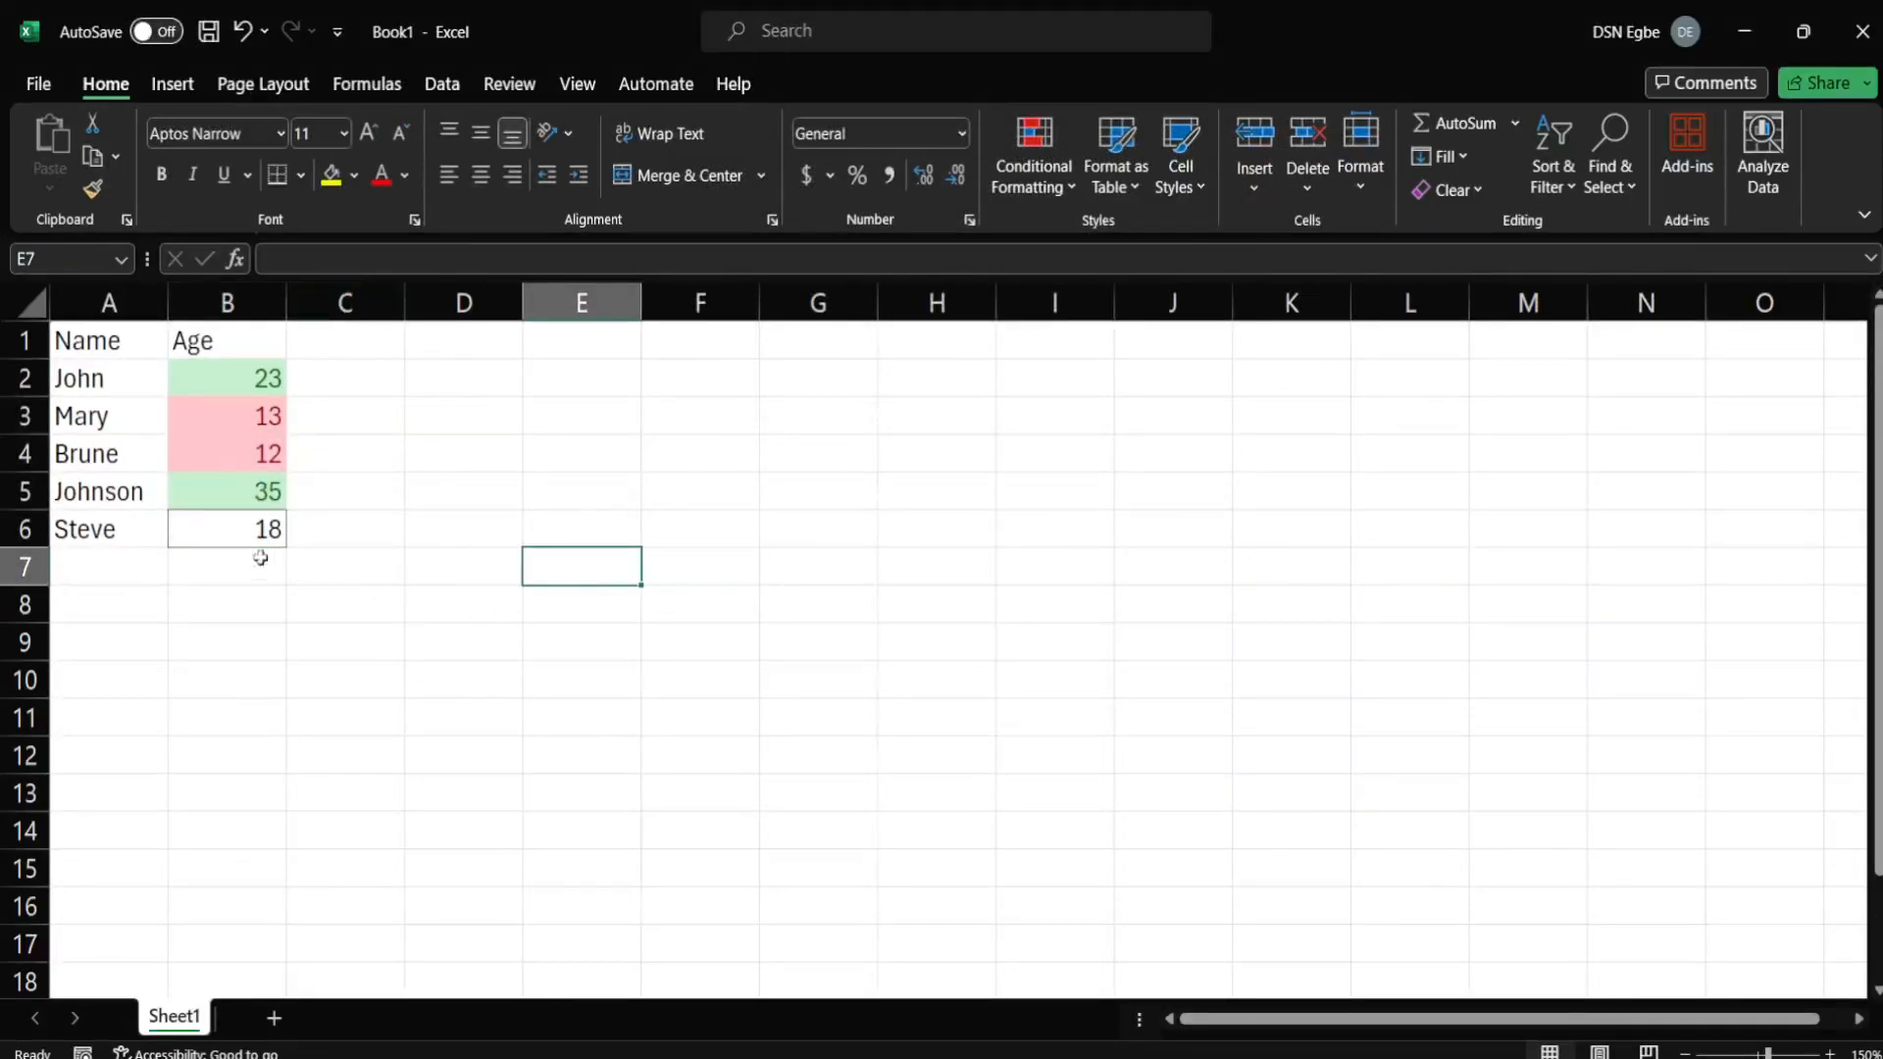
left_click(227, 536)
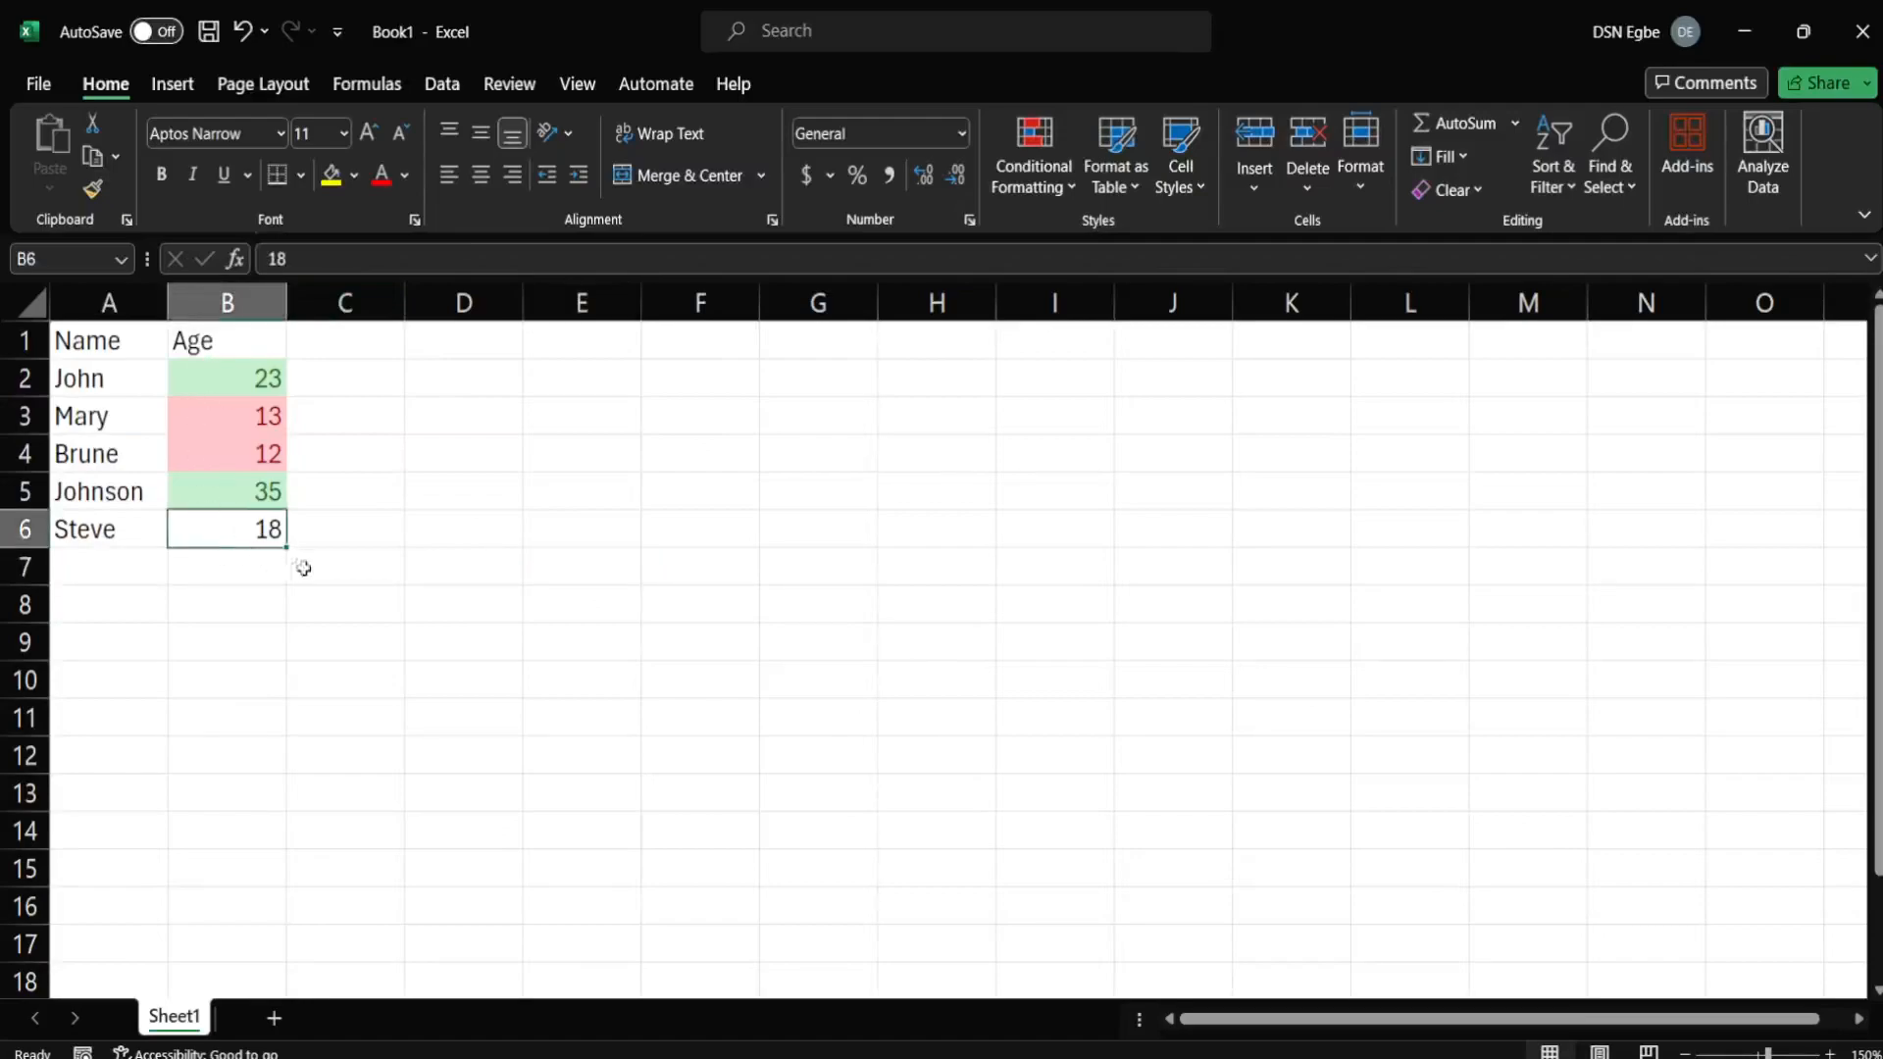
left_click(353, 595)
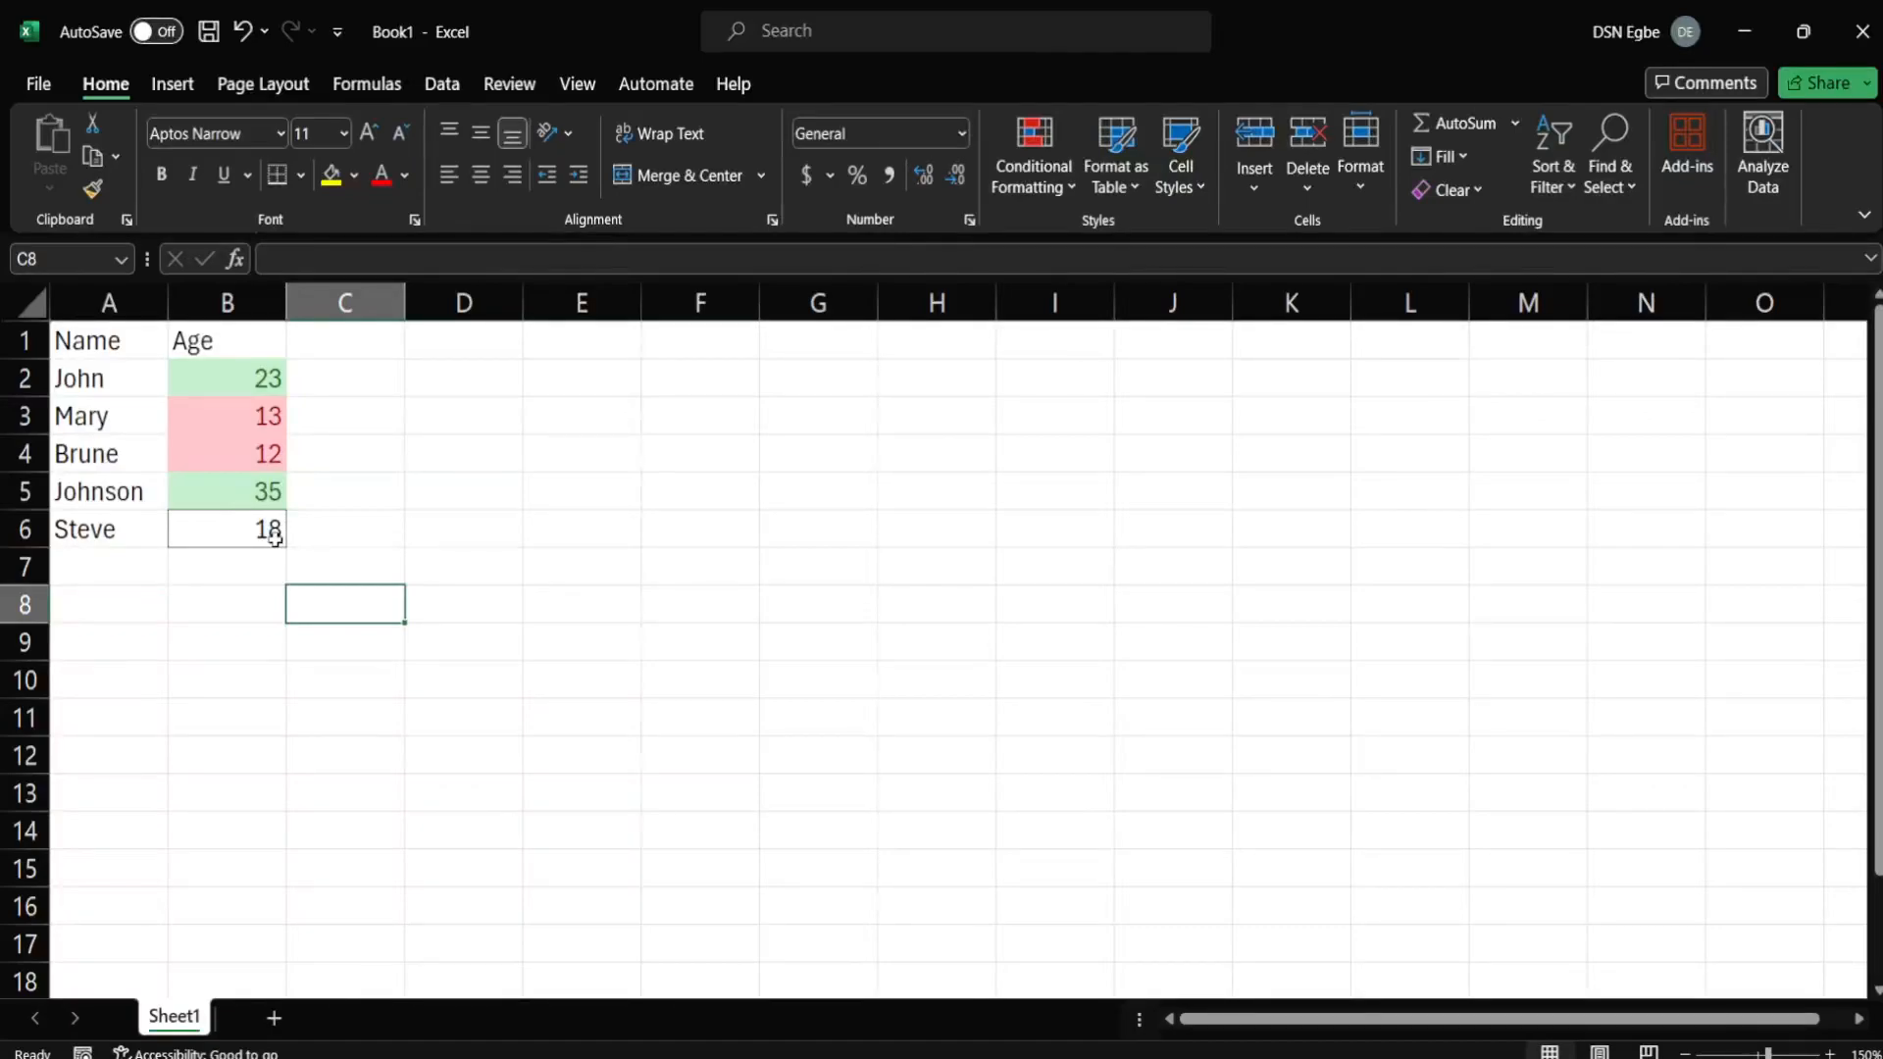
left_click(513, 517)
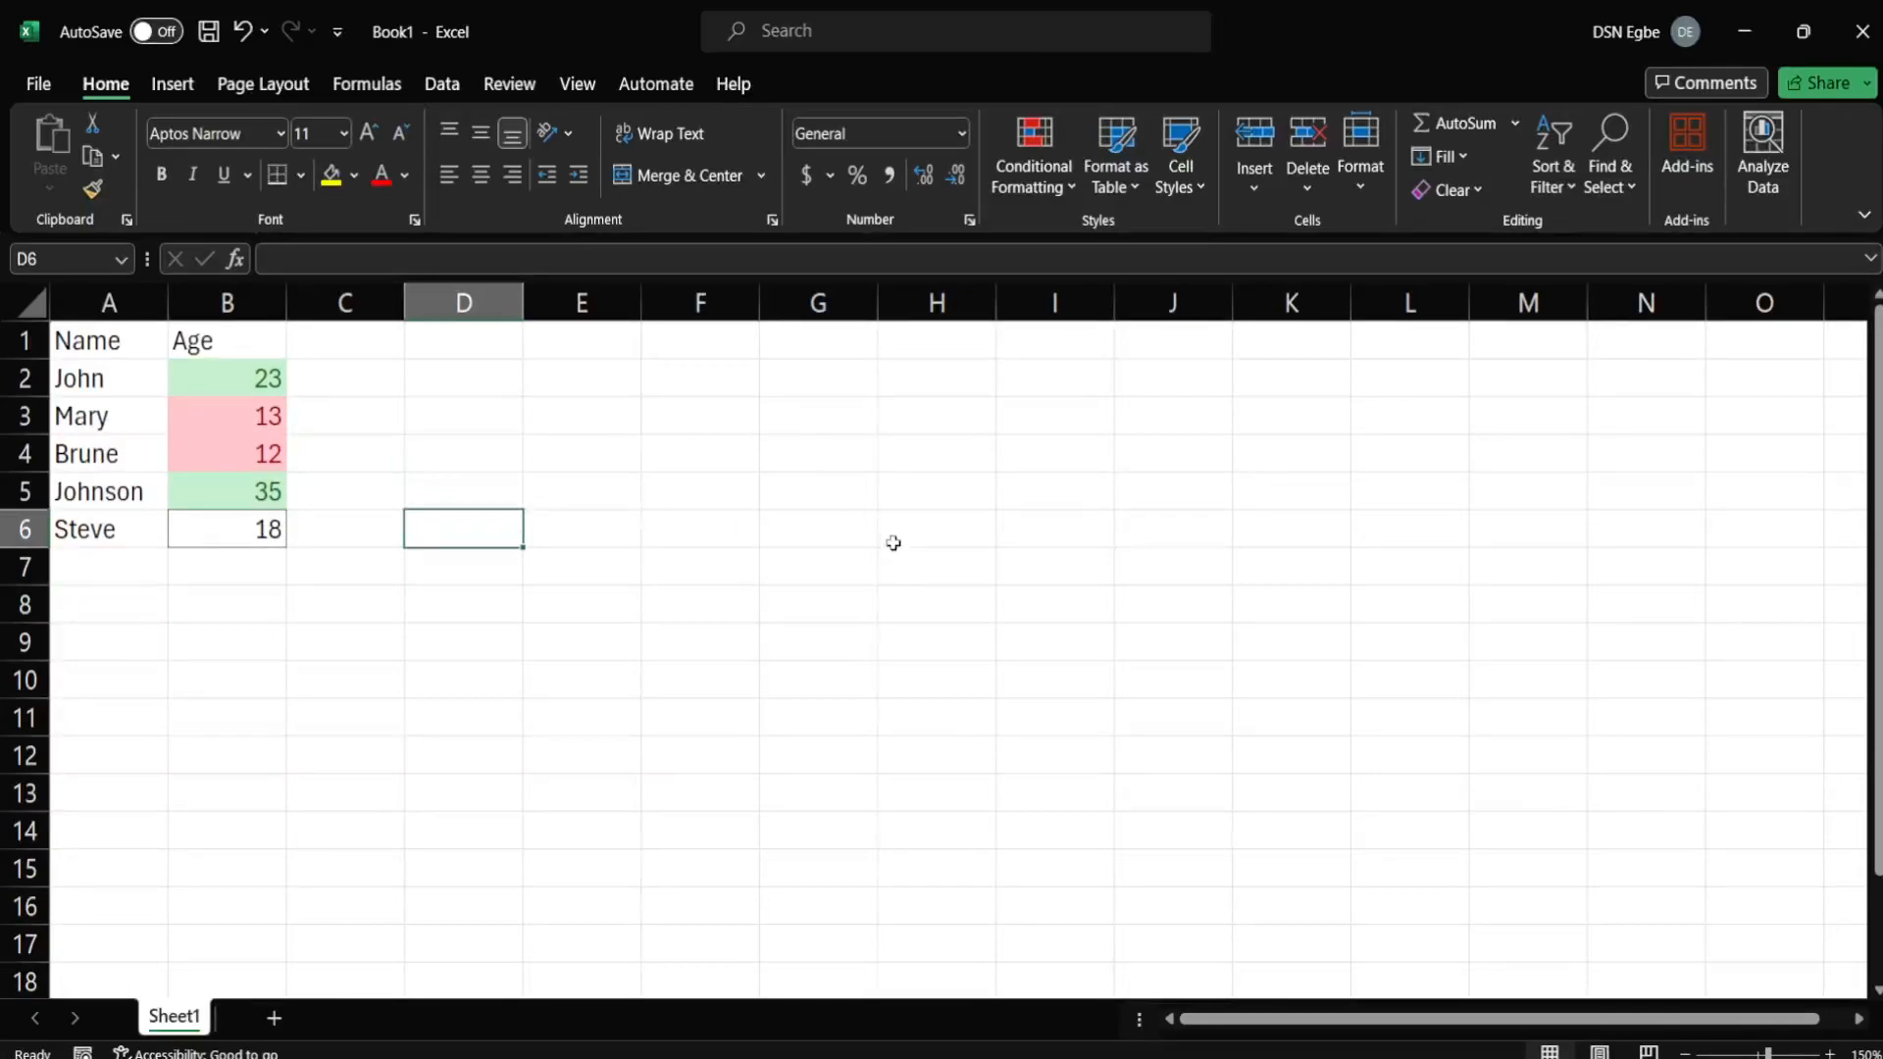
left_click(276, 376)
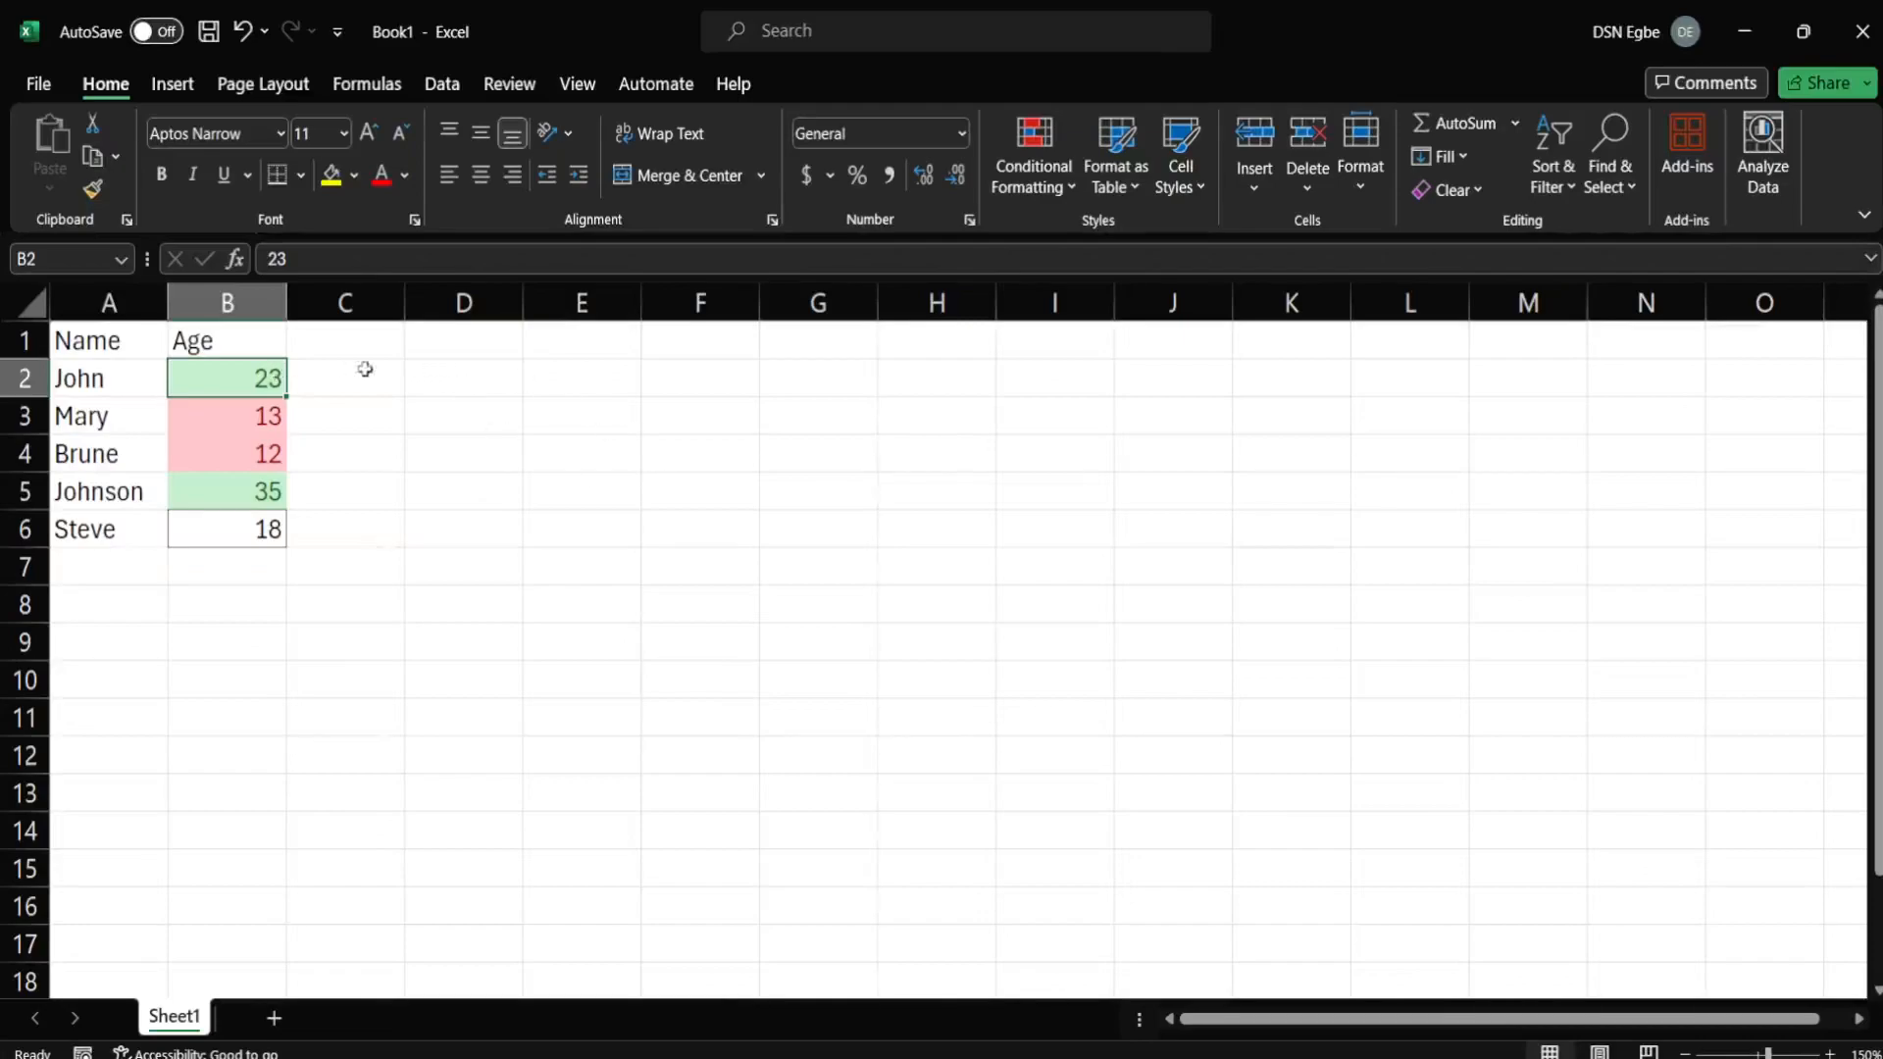
left_click(1068, 175)
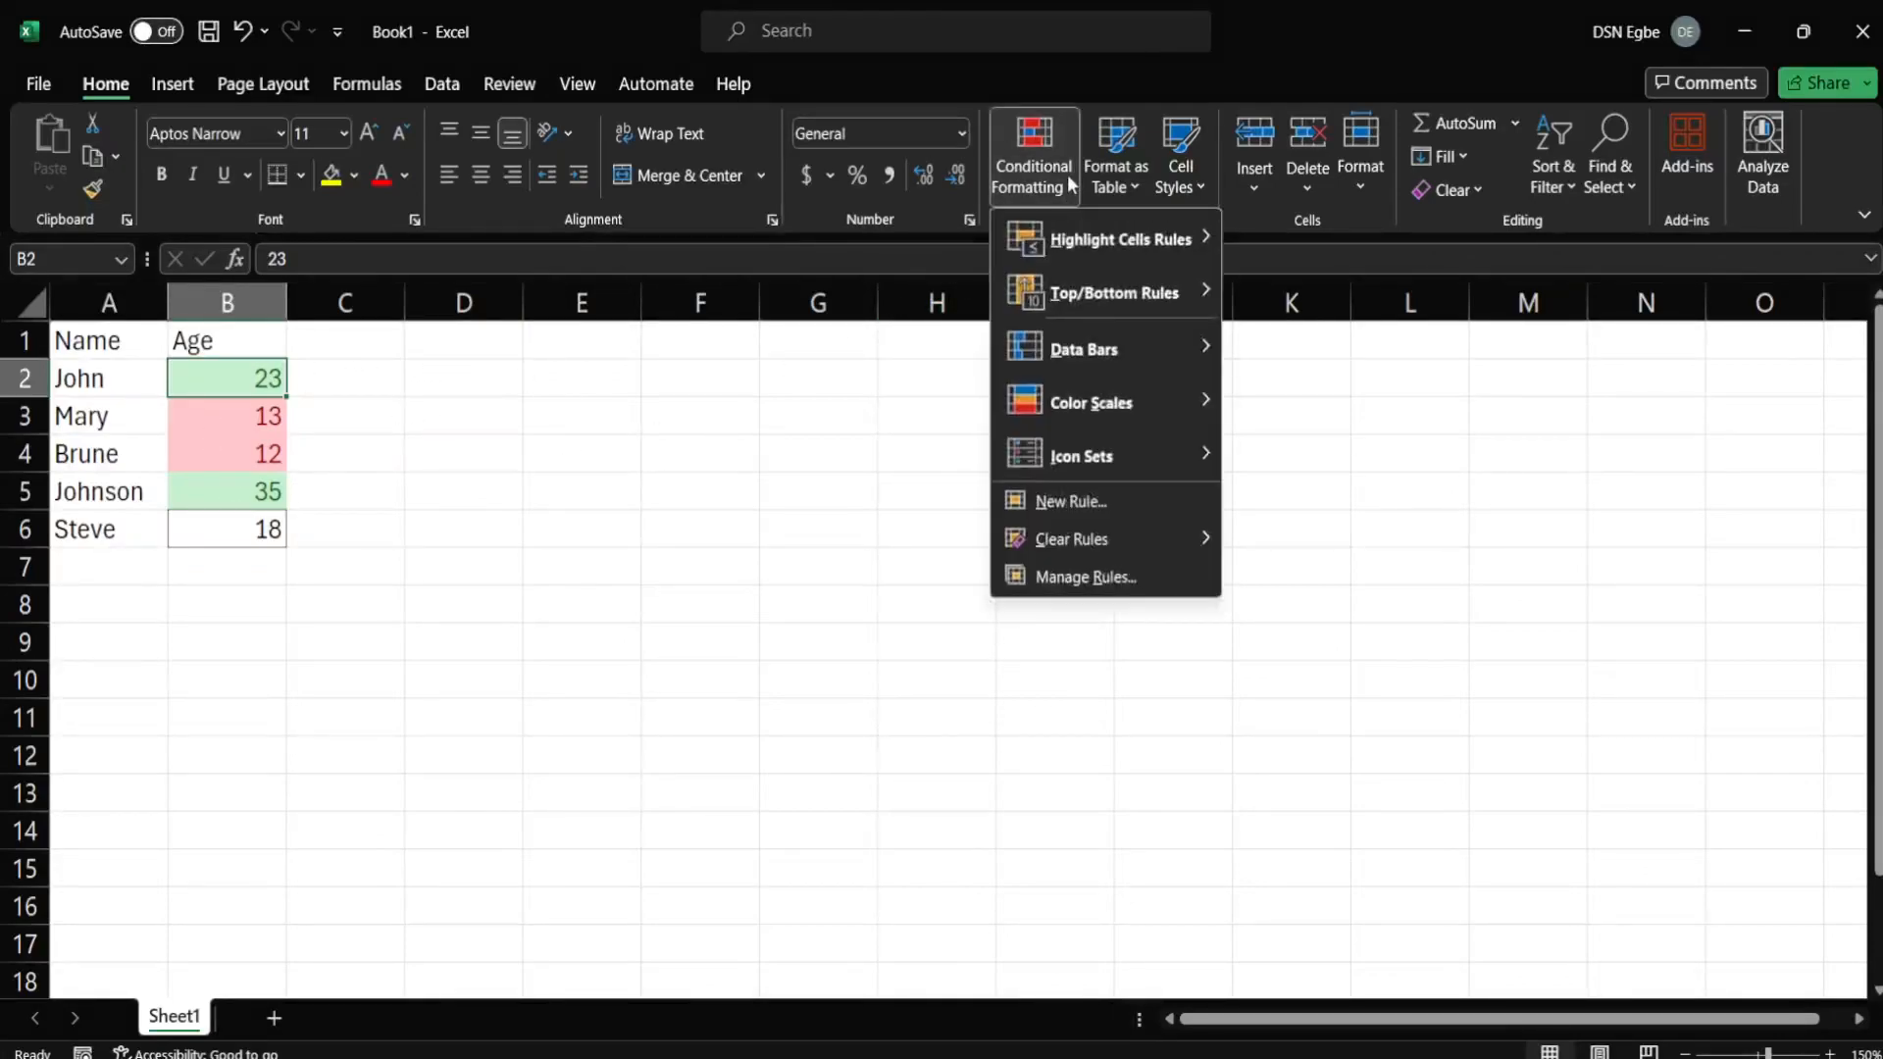
left_click(709, 640)
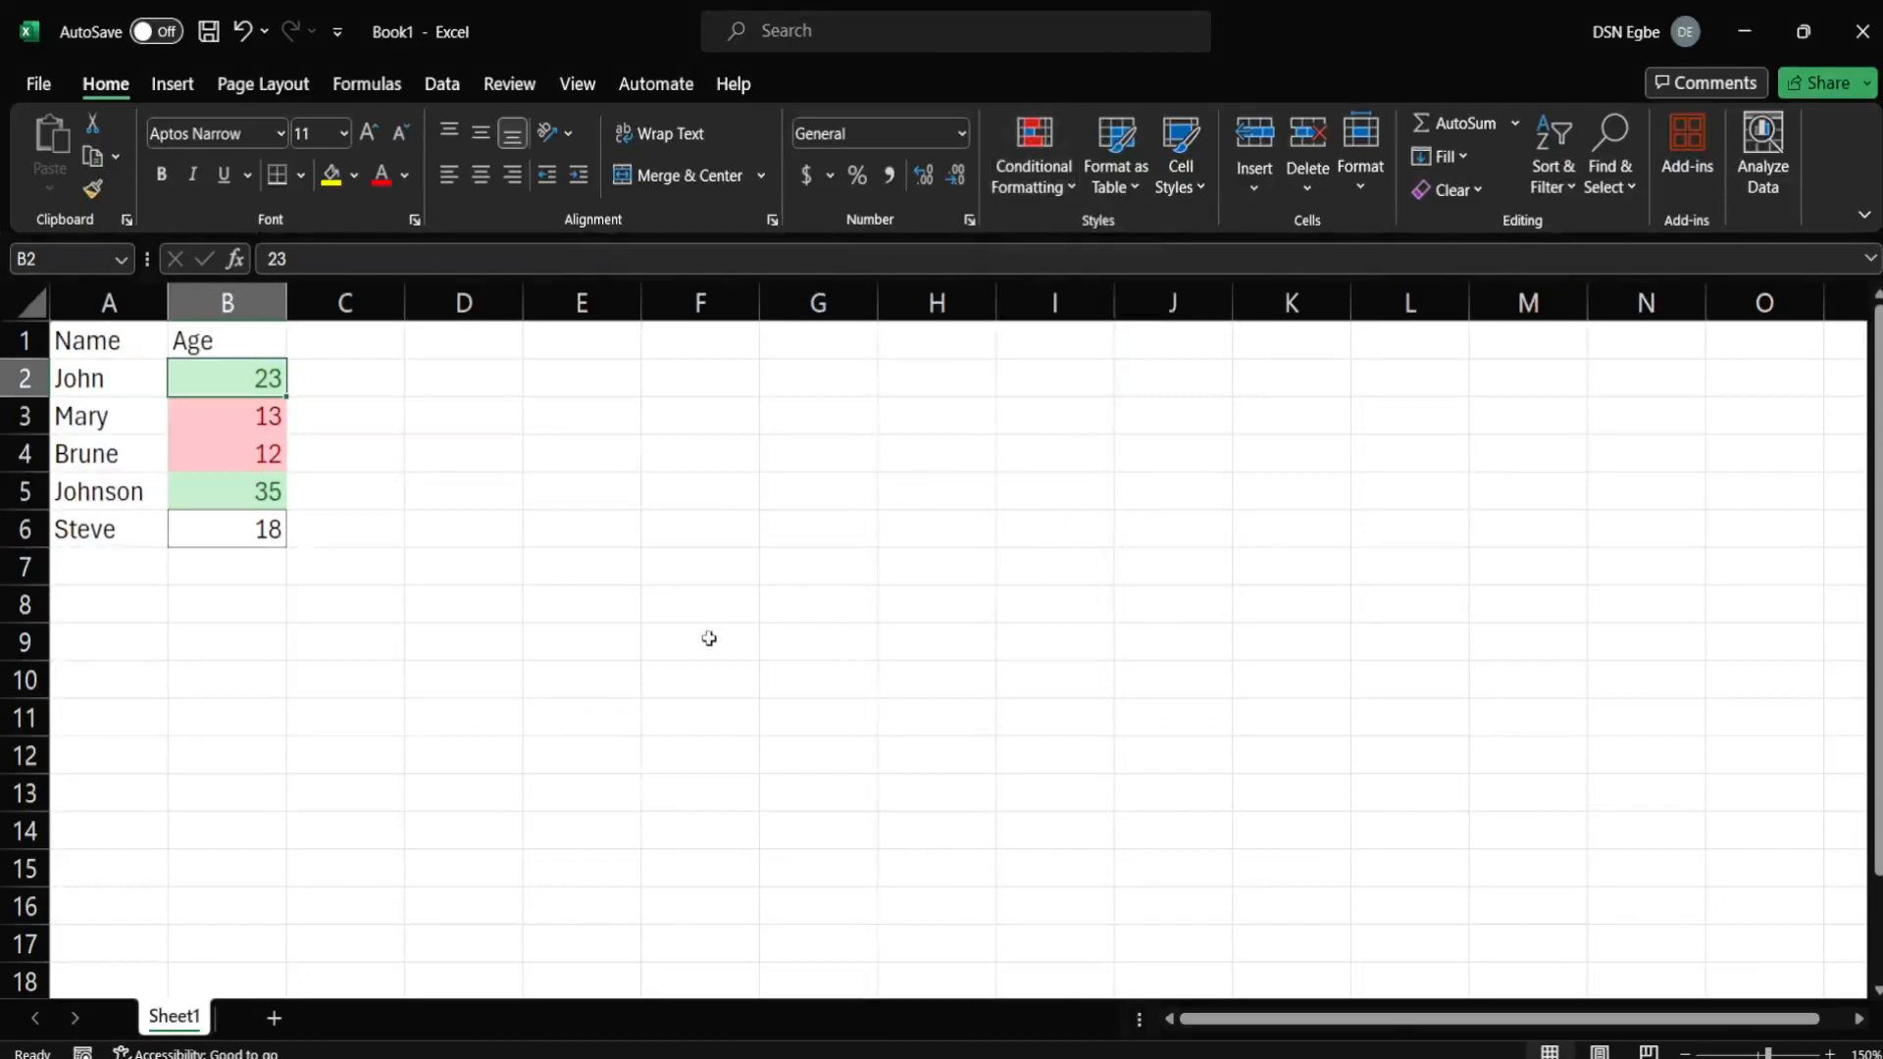